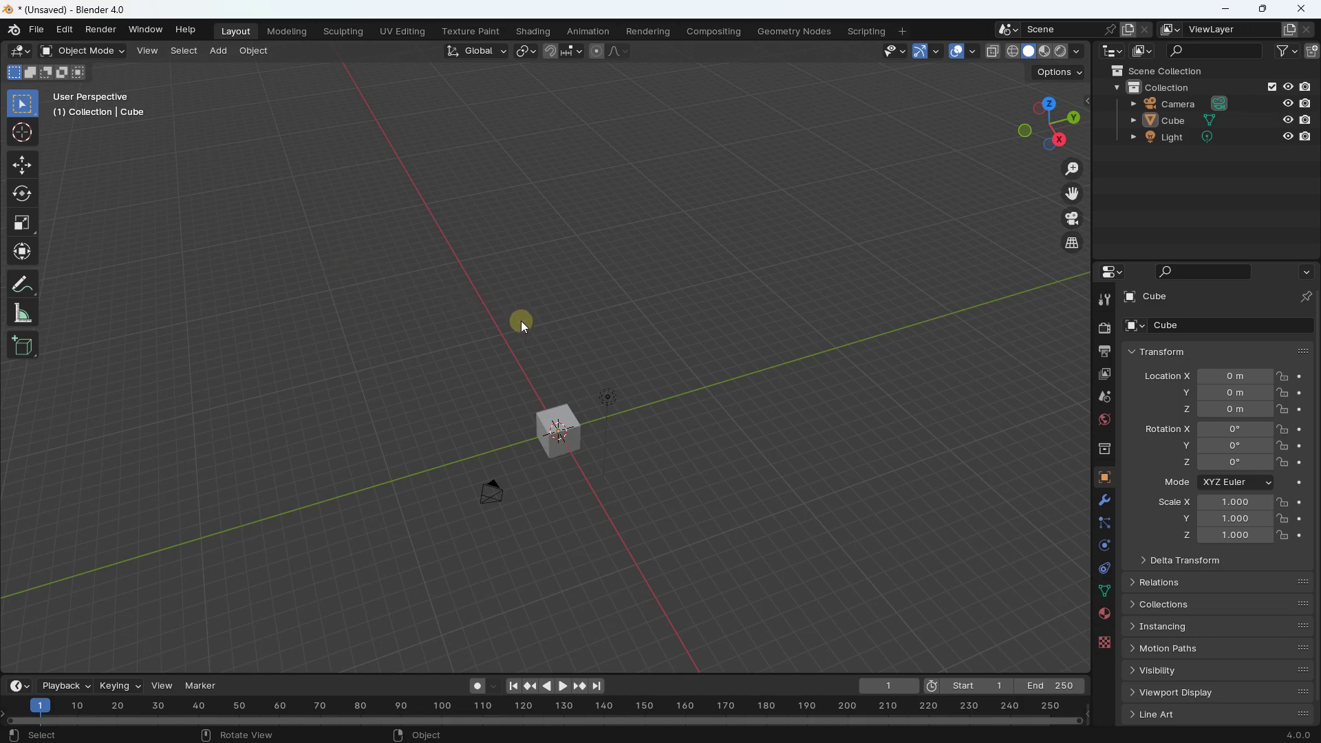
Delete the default cube from the scene.
click(557, 420)
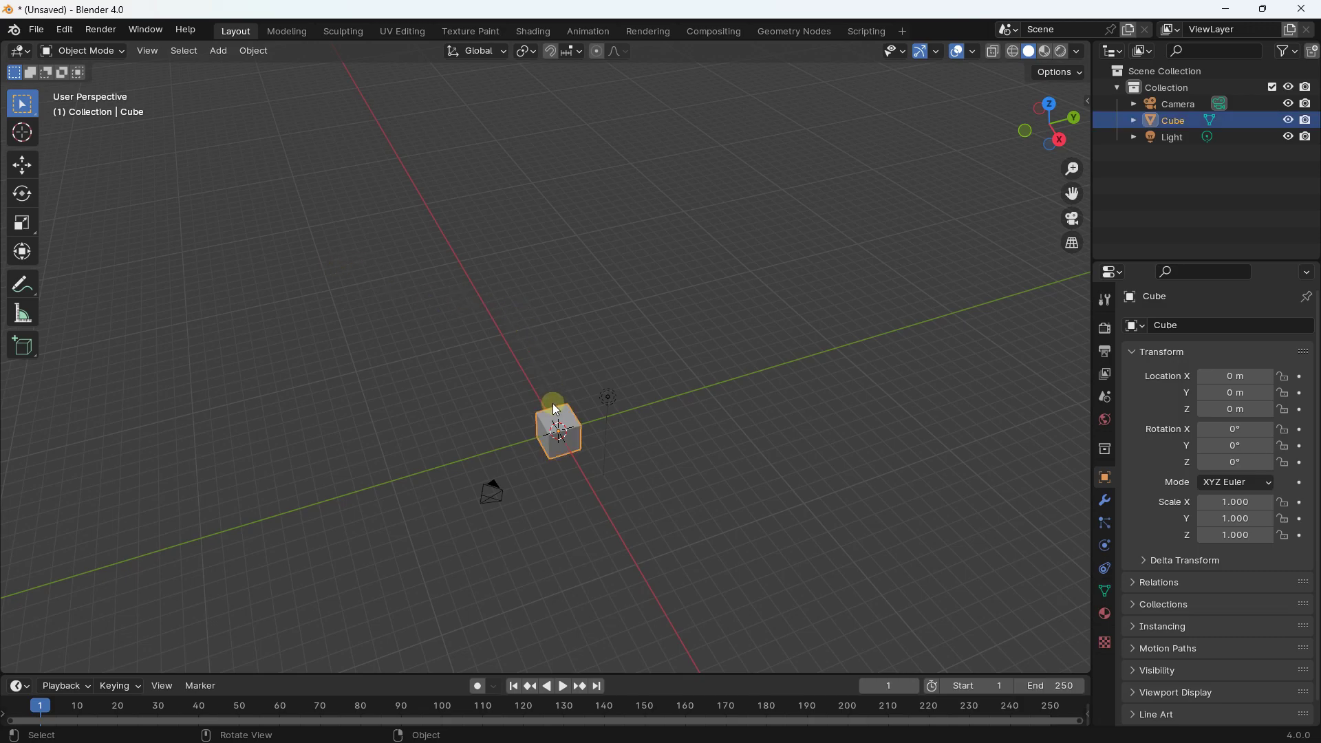
key(Delete)
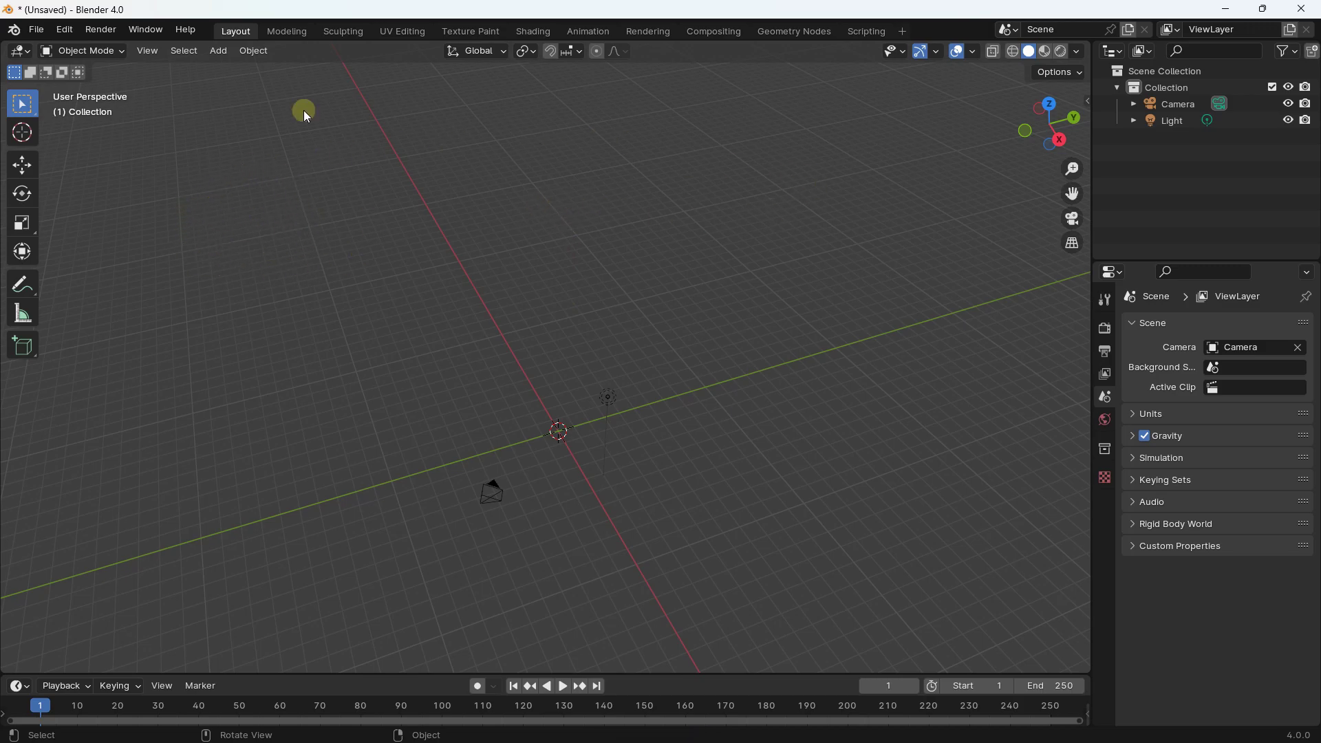
Enable the Add Mesh: A.N.T.Landscape add-on in the preferences and close them.
click(67, 31)
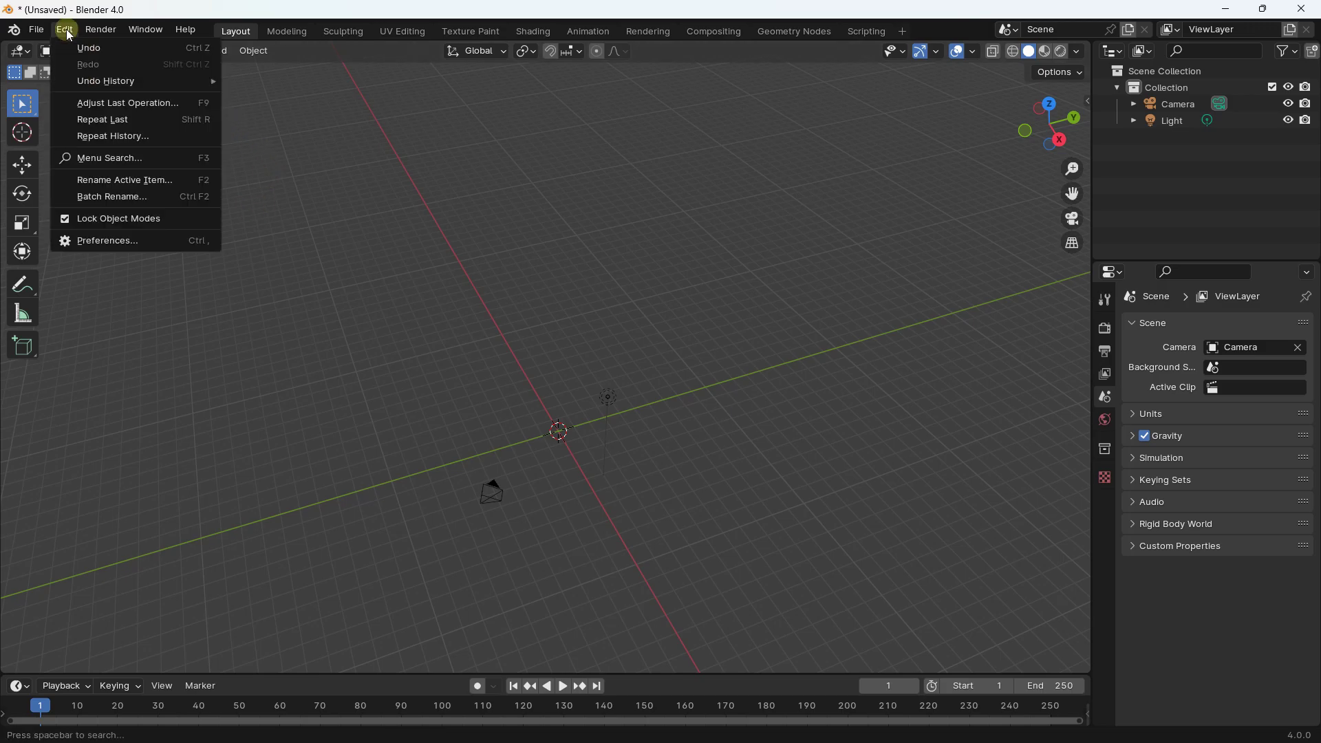
click(121, 243)
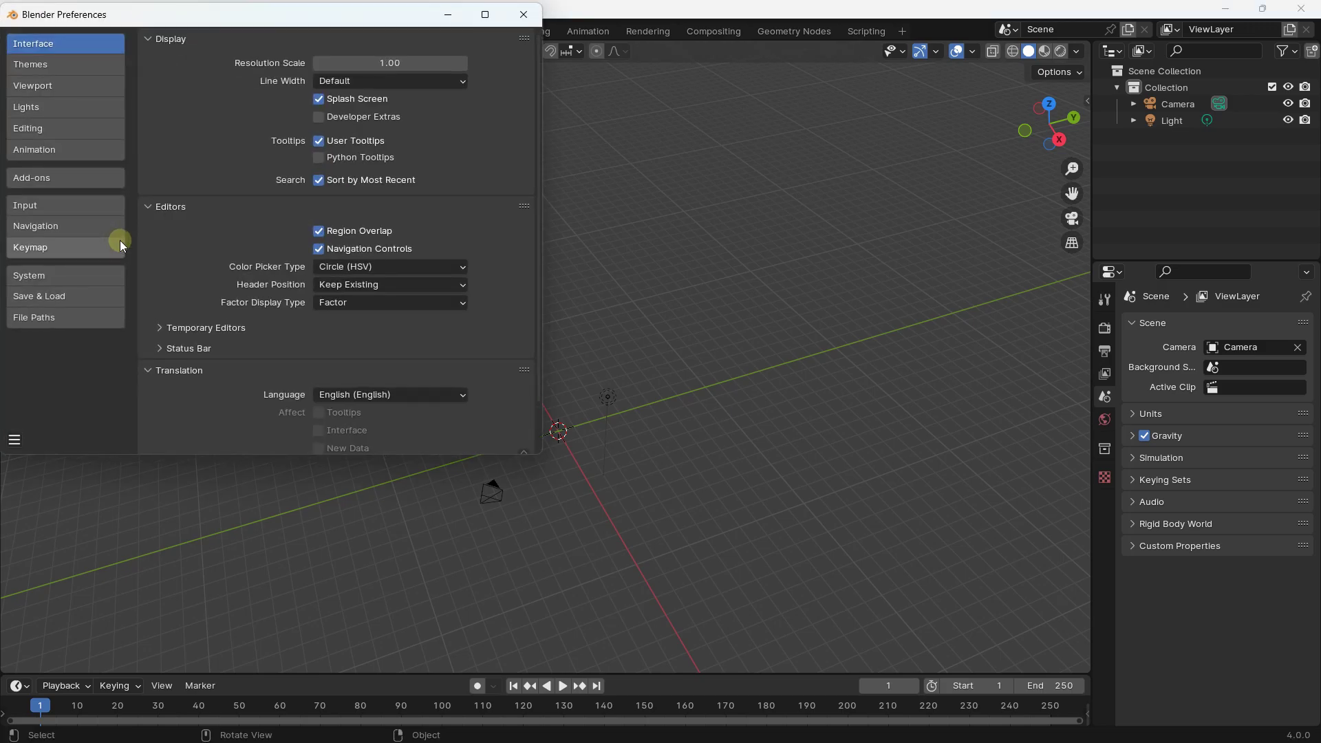
click(64, 179)
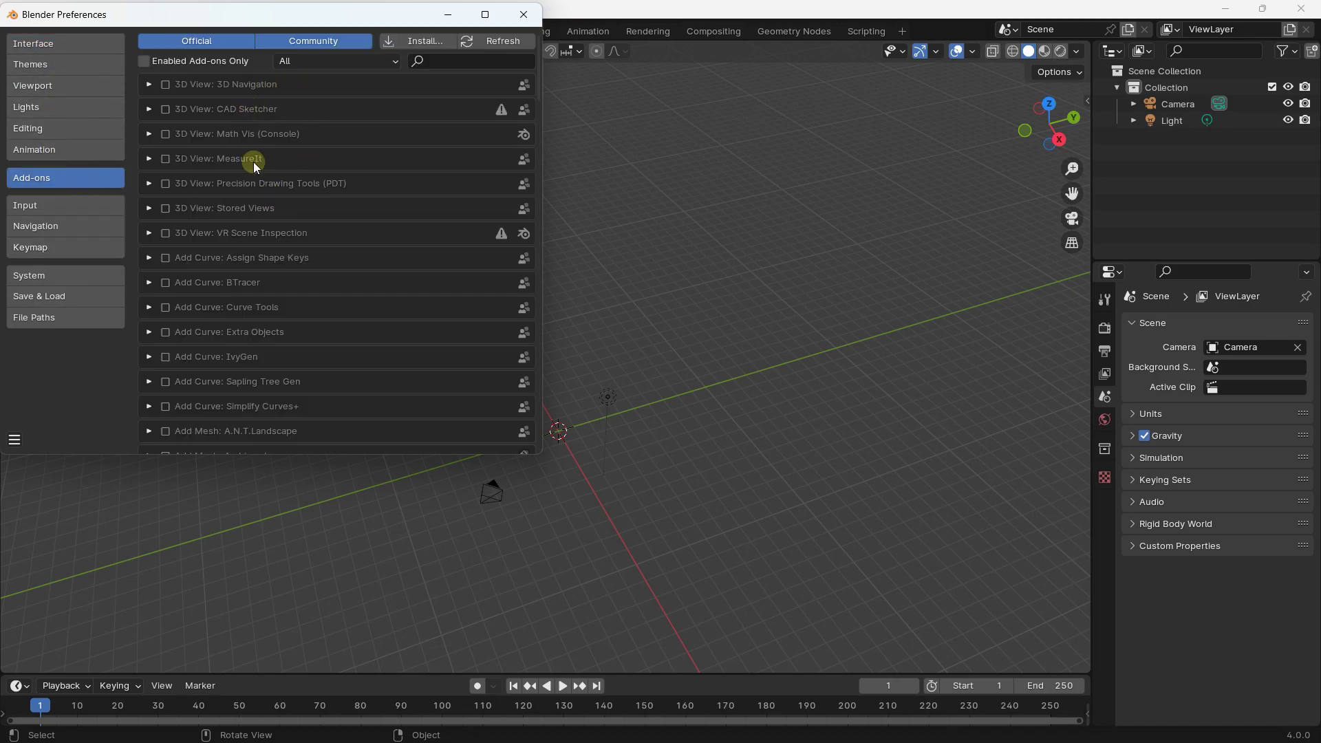
scroll(322, 261, down, 20)
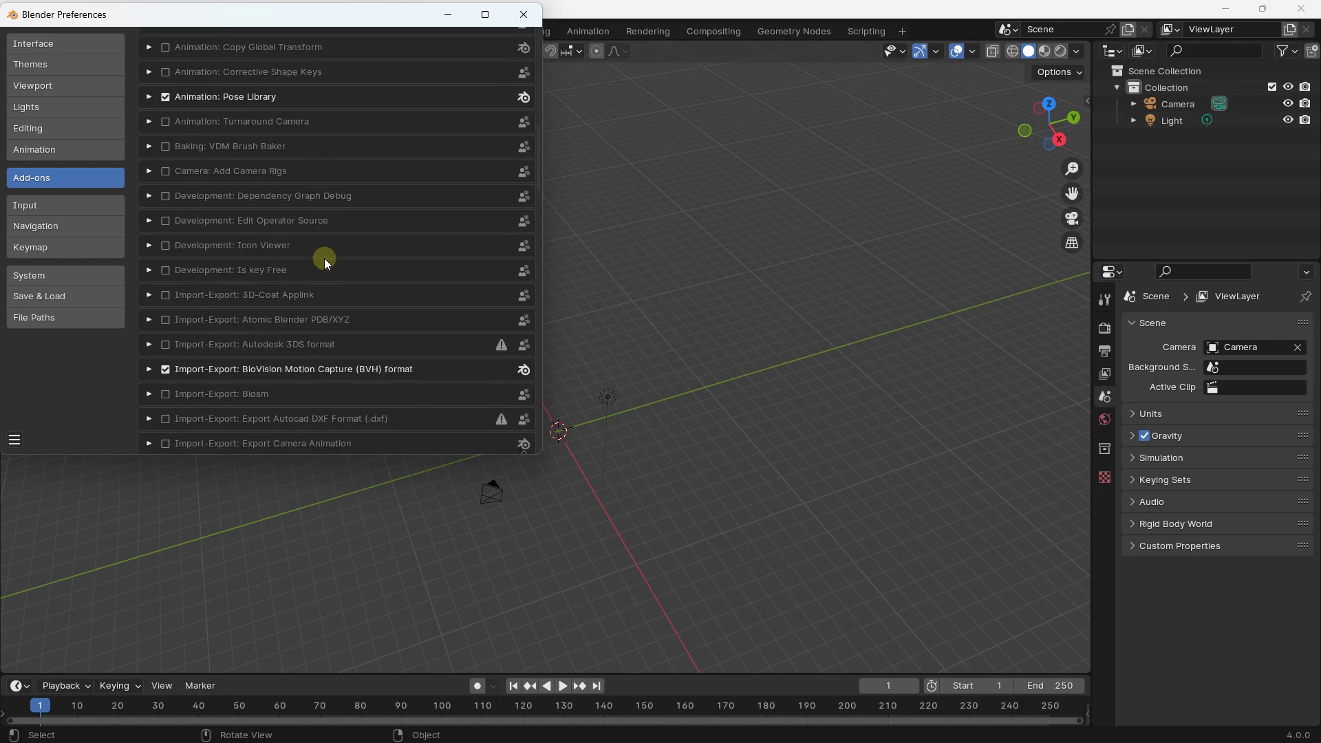
scroll(324, 325, down, 20)
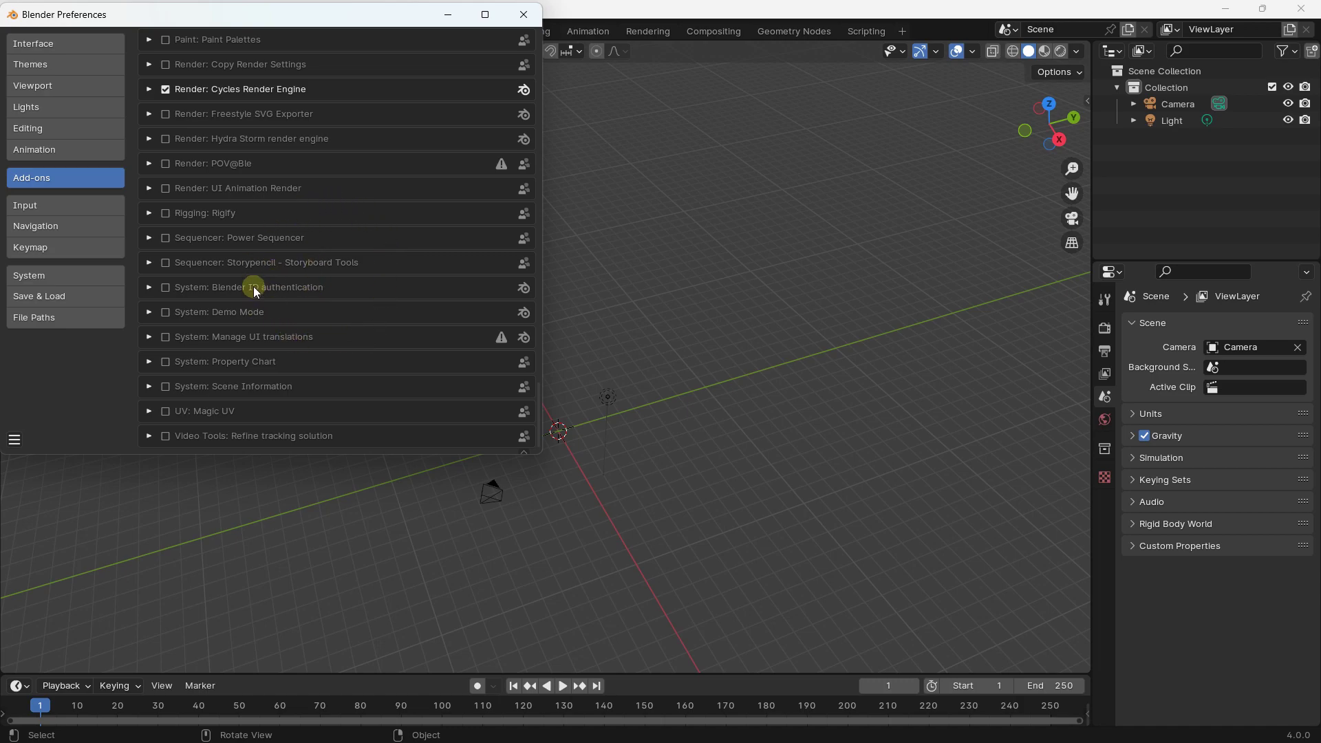
scroll(253, 286, up, 20)
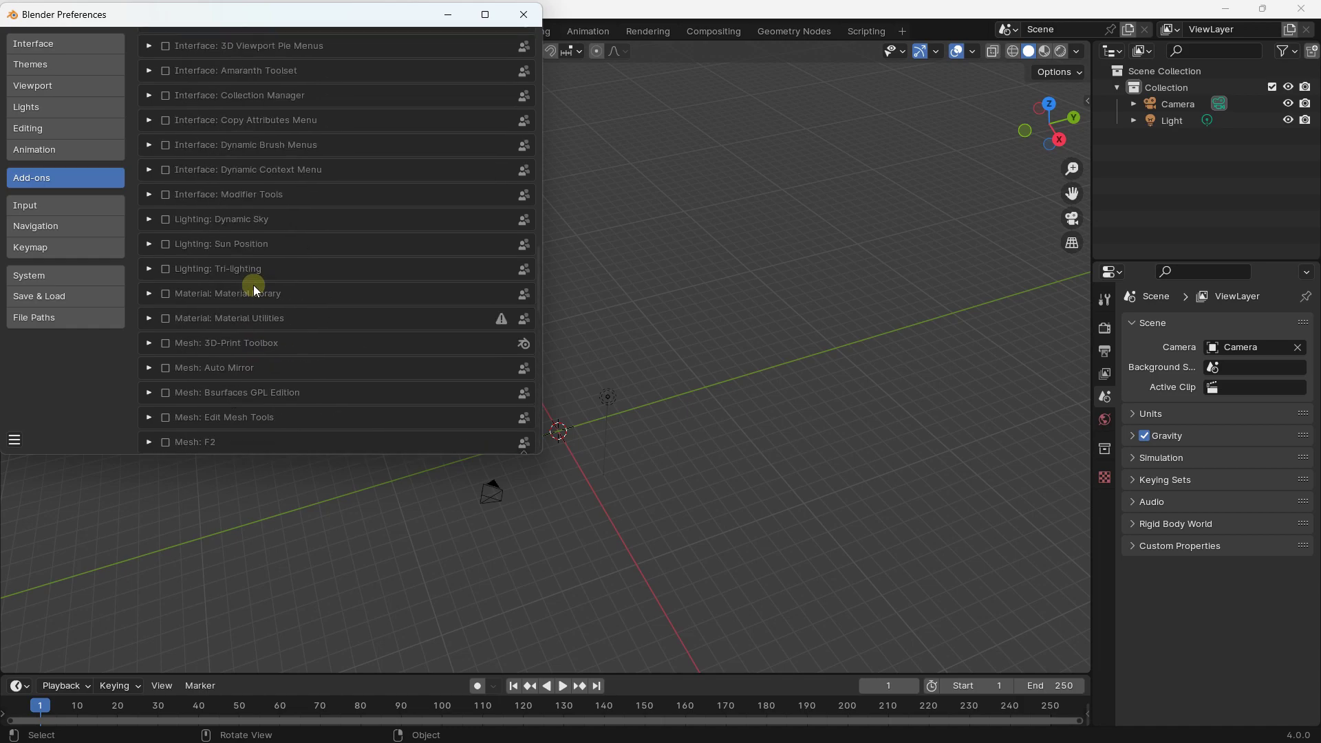
scroll(253, 284, up, 20)
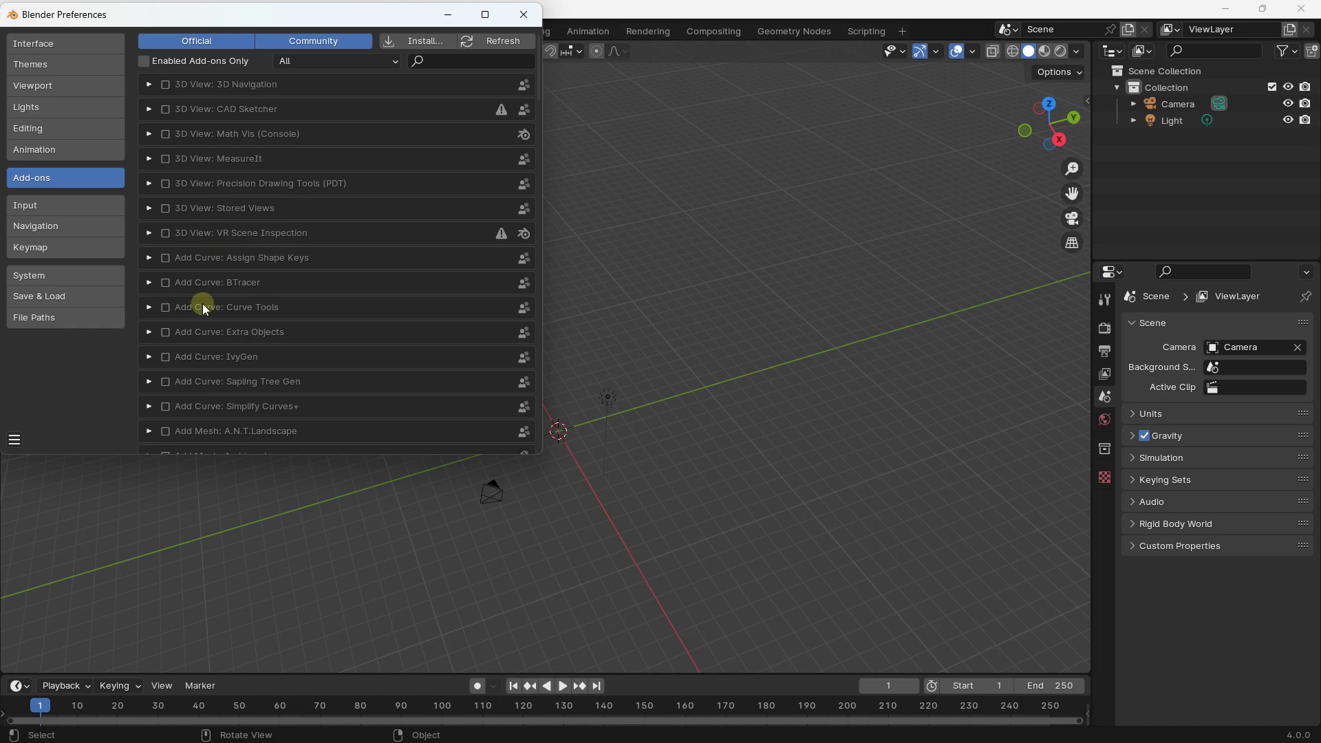
scroll(210, 387, down, 1)
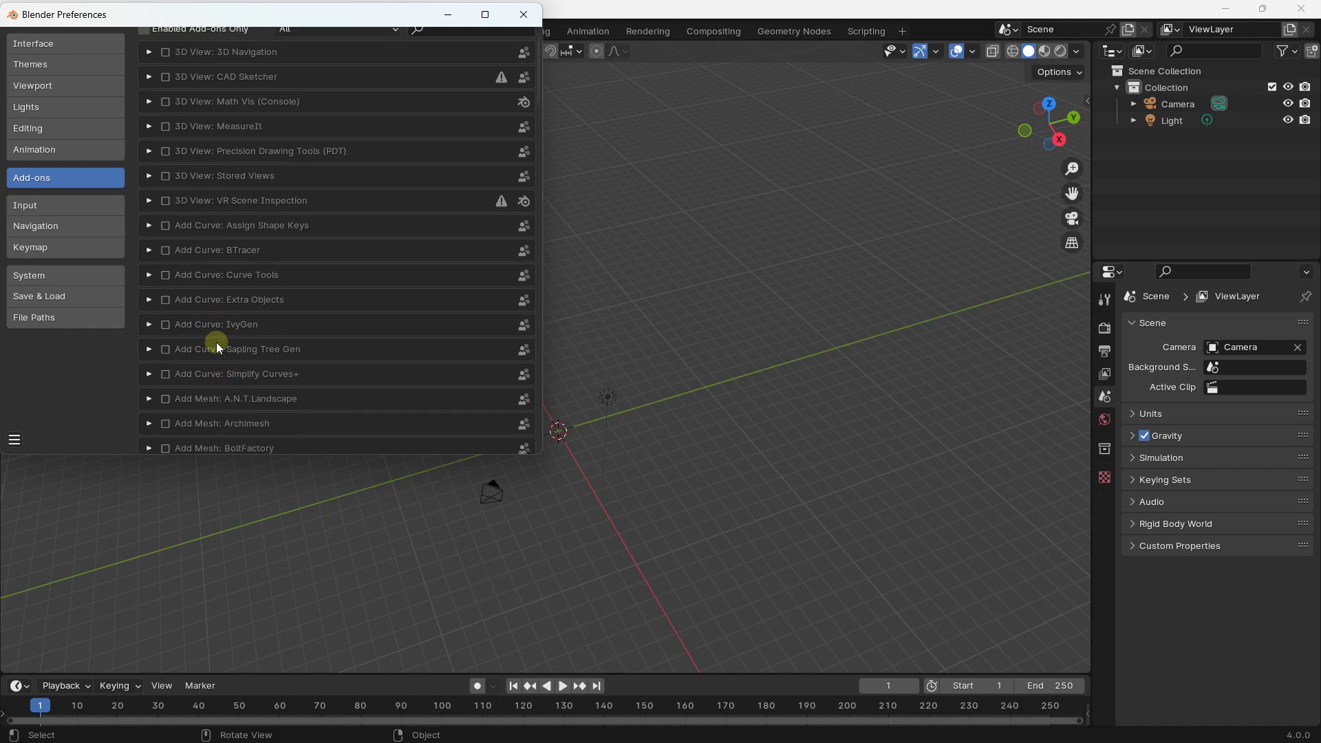
scroll(191, 398, down, 1)
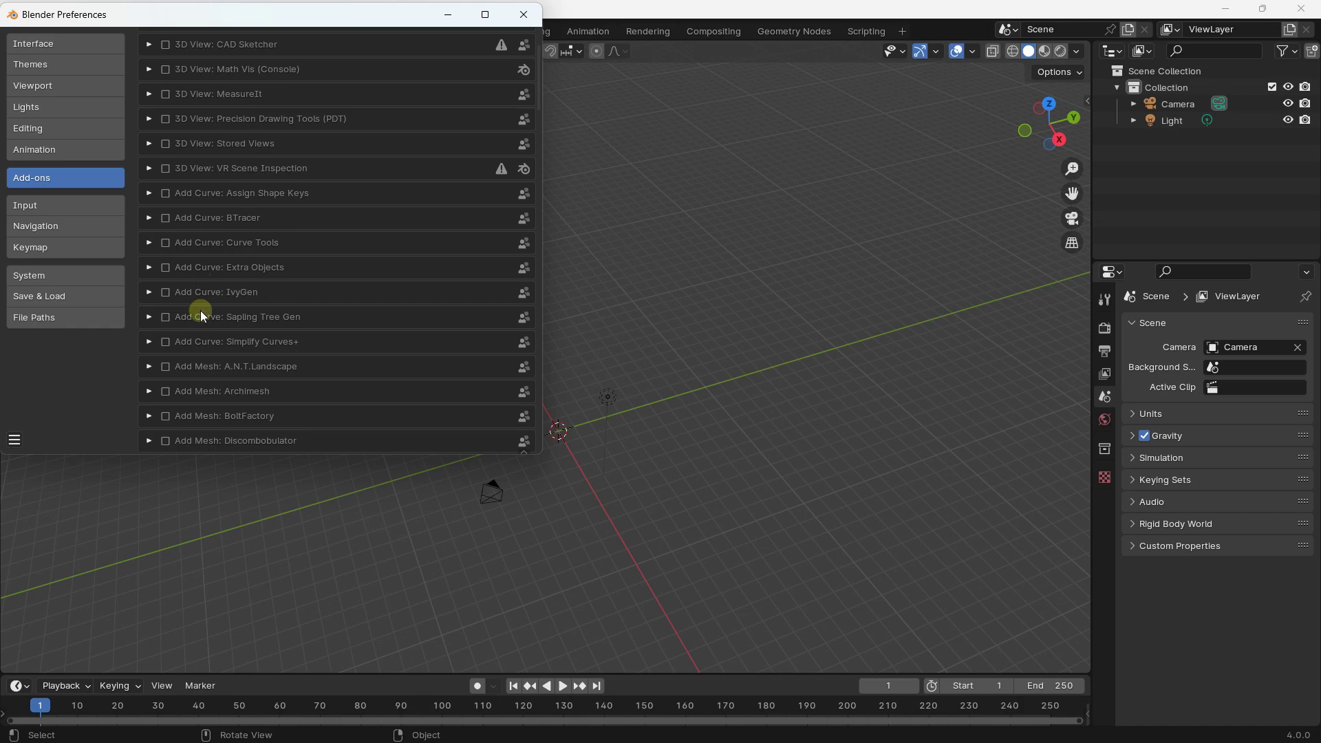
click(171, 367)
click(527, 16)
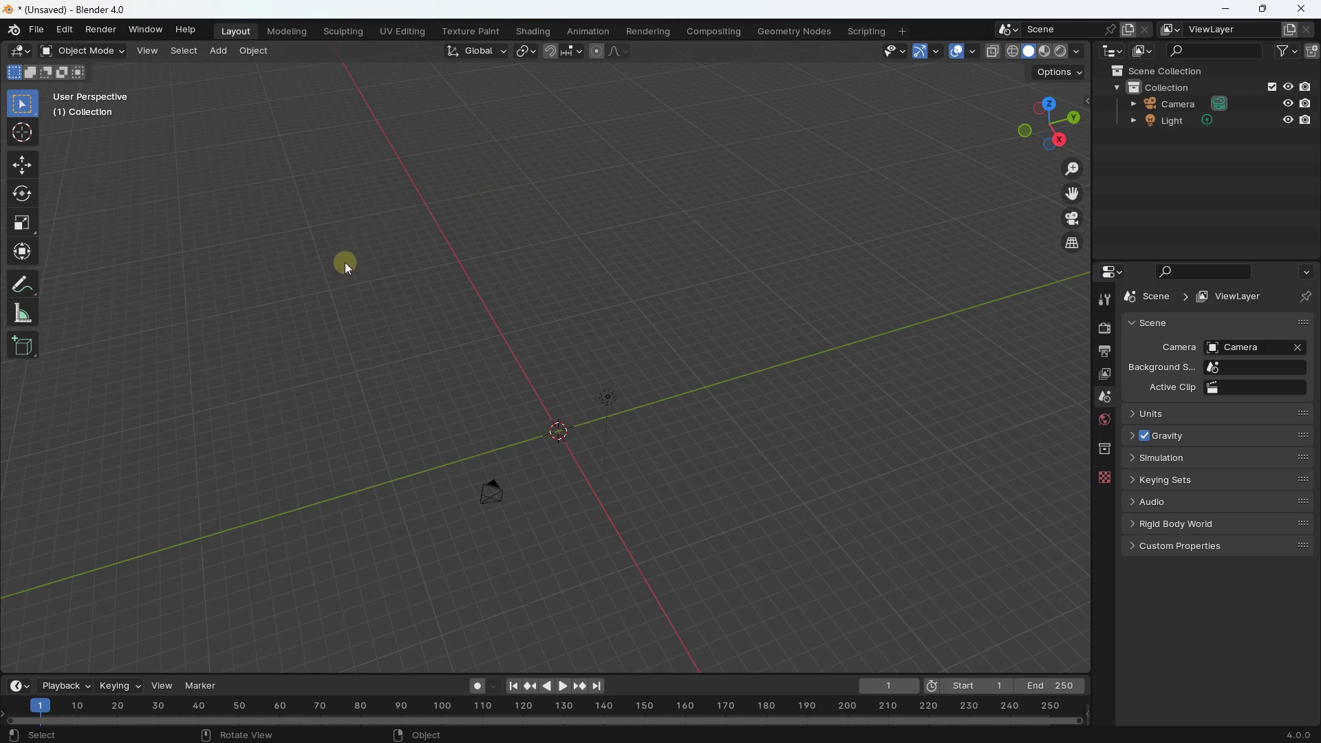
Add a Landscape mesh at the world origin and expand its Another Noise Tool settings.
click(223, 51)
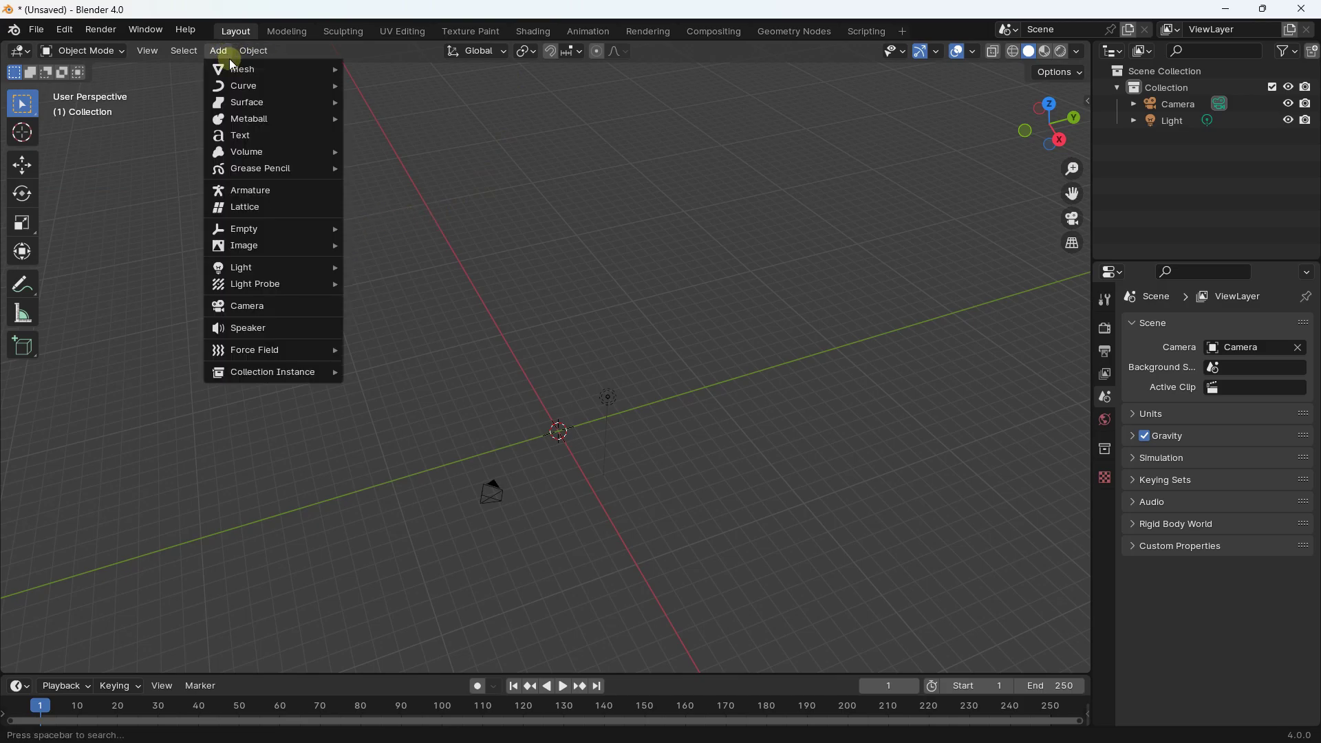
mouse_move(241, 69)
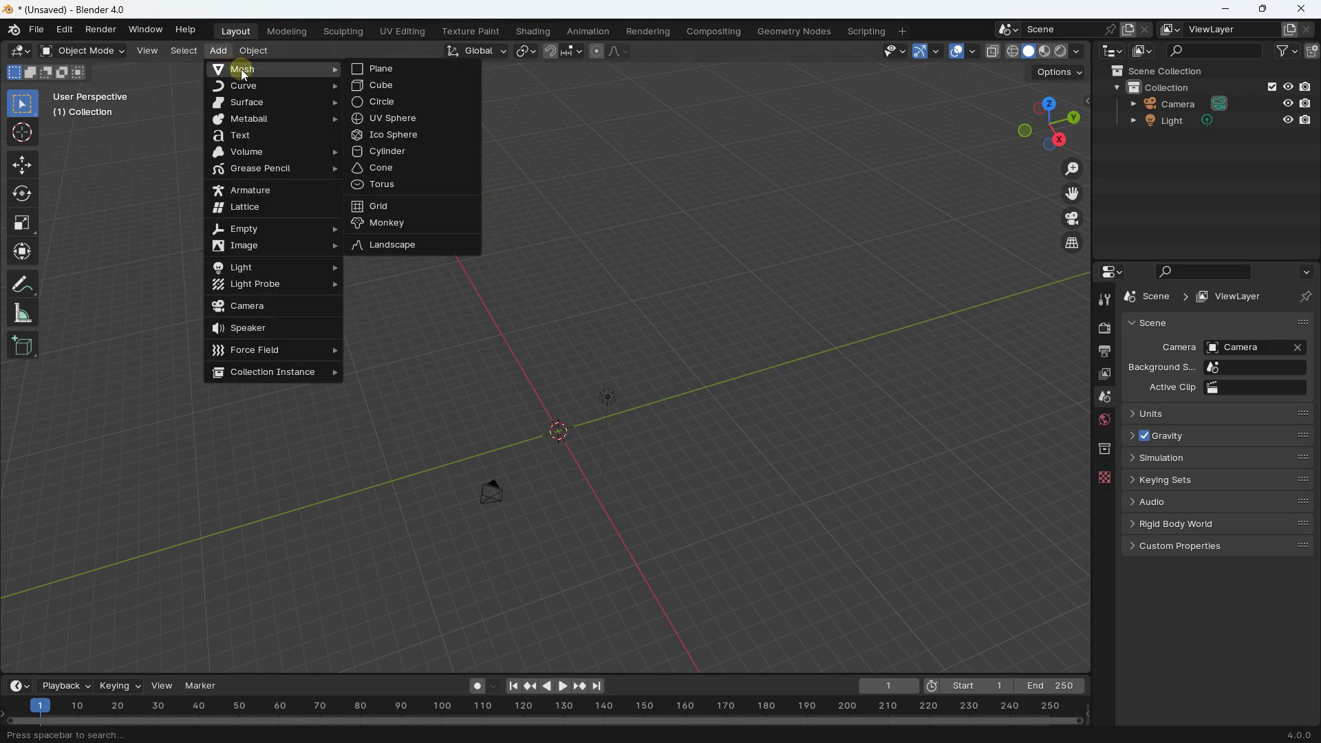
click(388, 248)
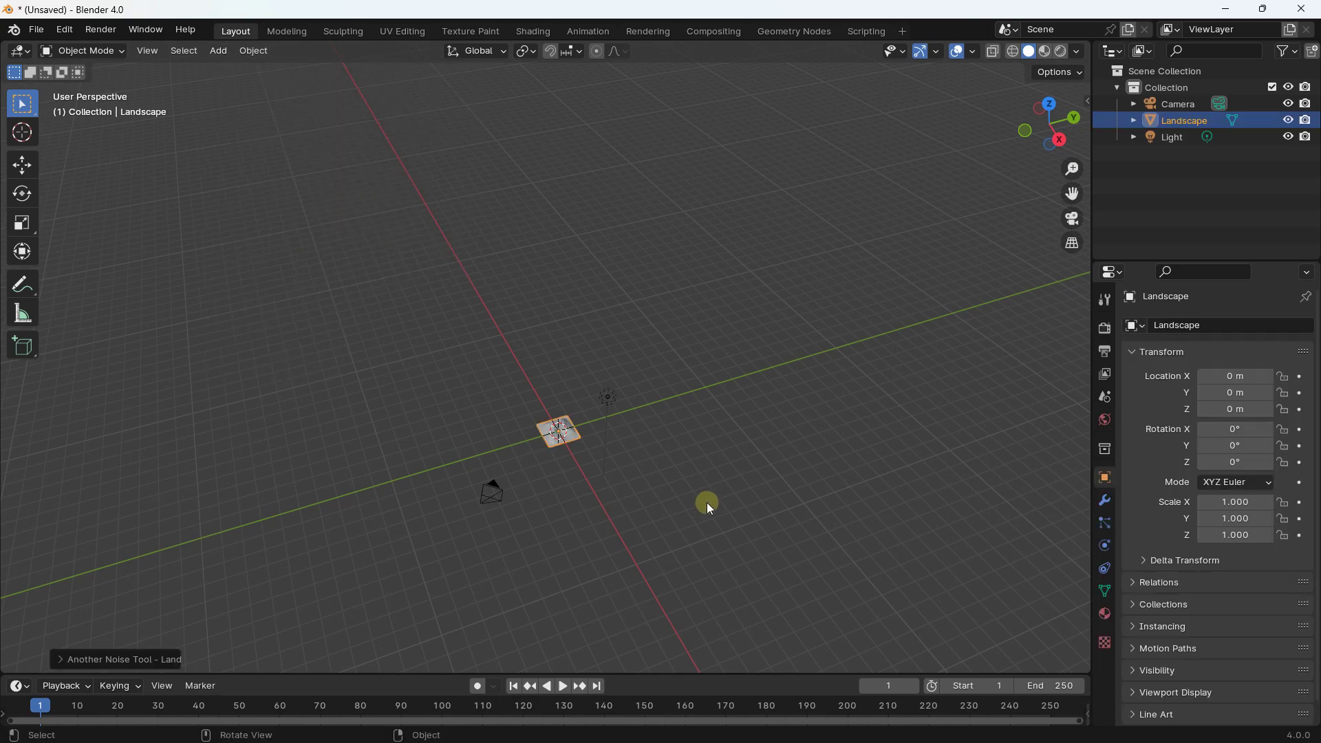
scroll(565, 484, up, 6)
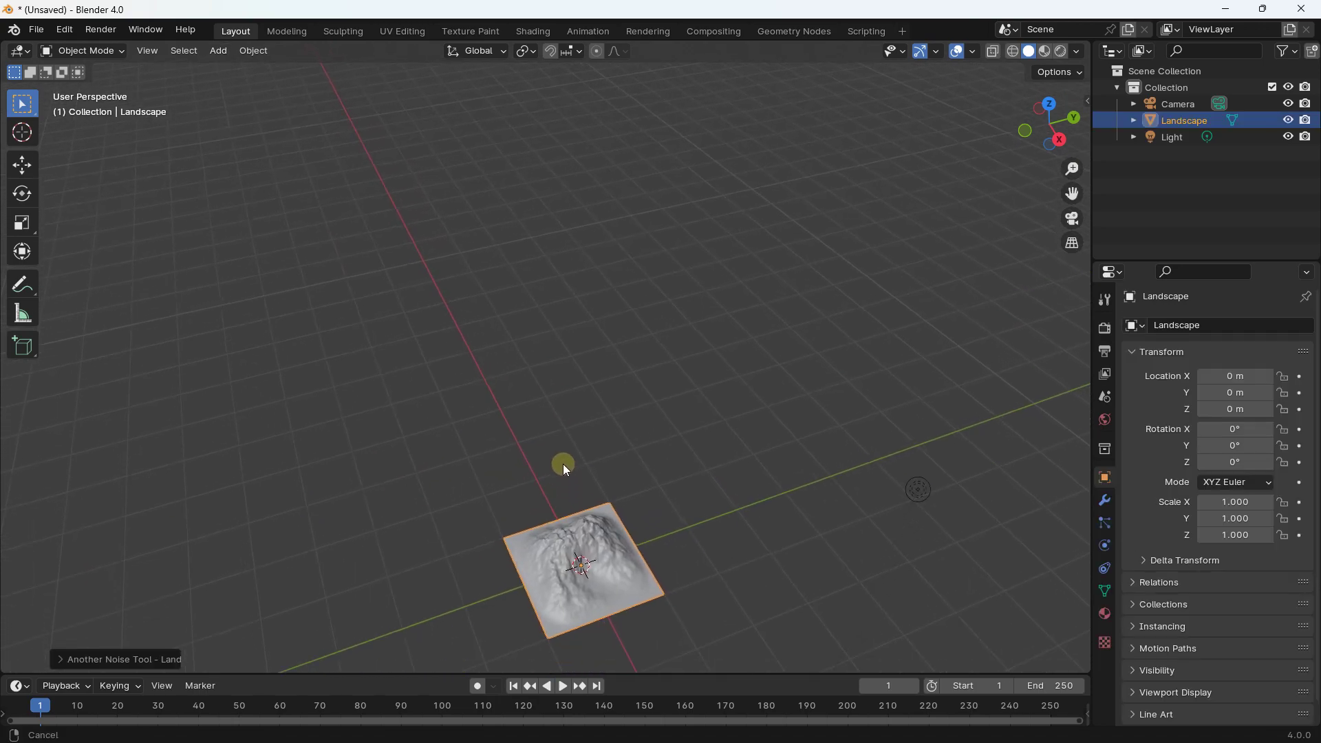
scroll(564, 480, up, 2)
shift+middle_drag(569, 492, 544, 323)
click(60, 656)
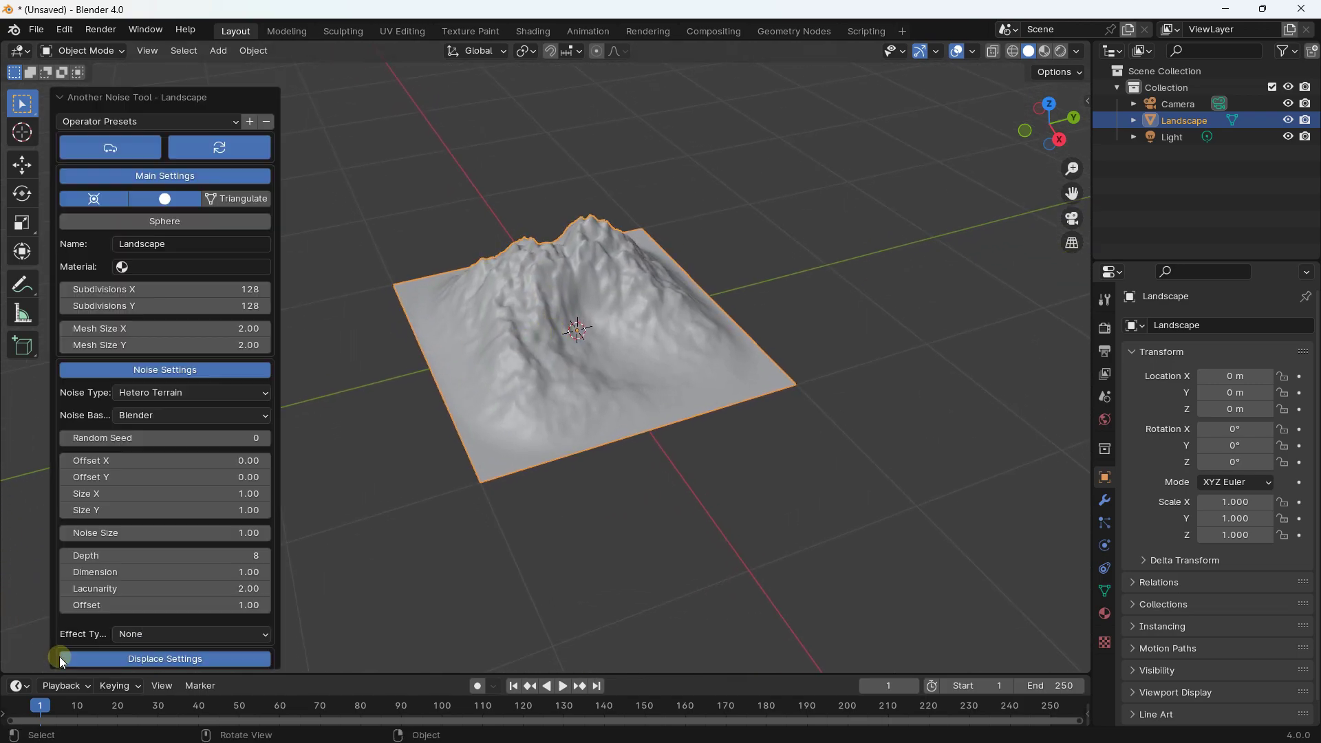
scroll(426, 358, down, 3)
shift+middle_drag(440, 370, 552, 400)
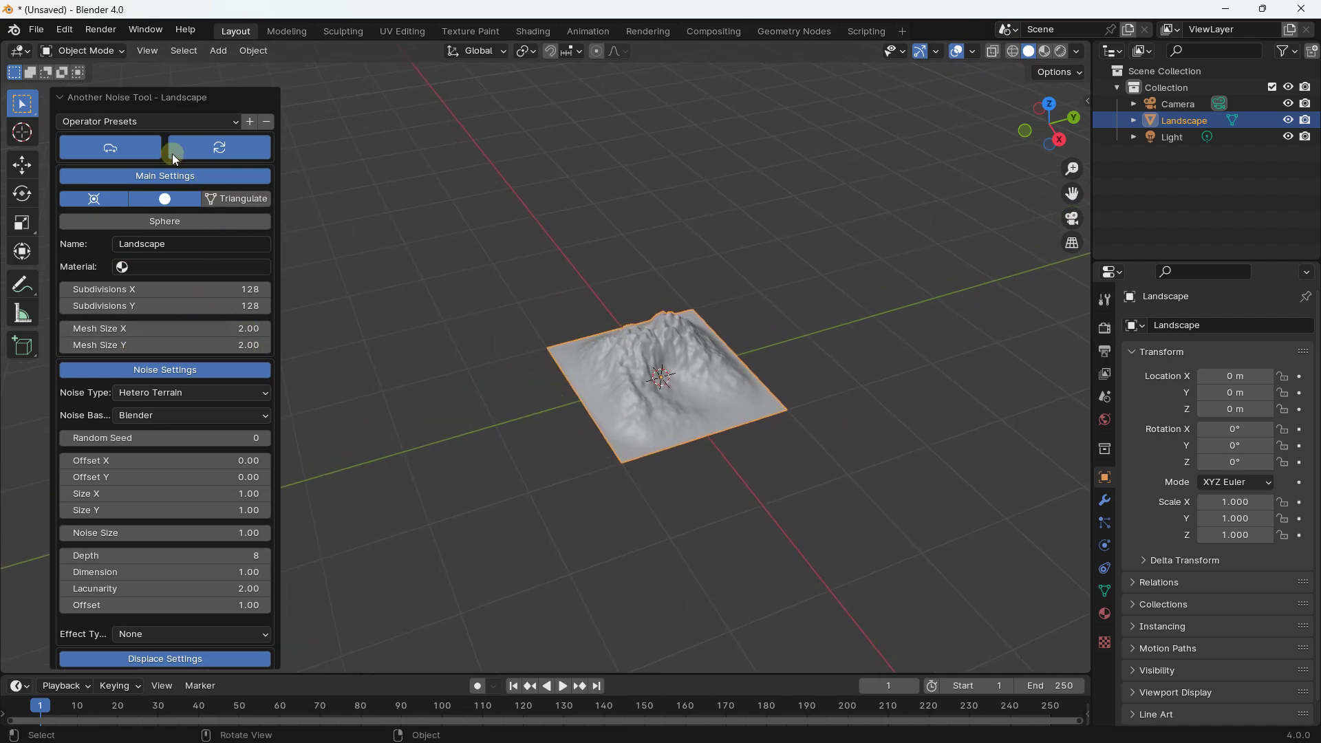
Try the canyon preset and the canyons preset on the landscape.
click(147, 121)
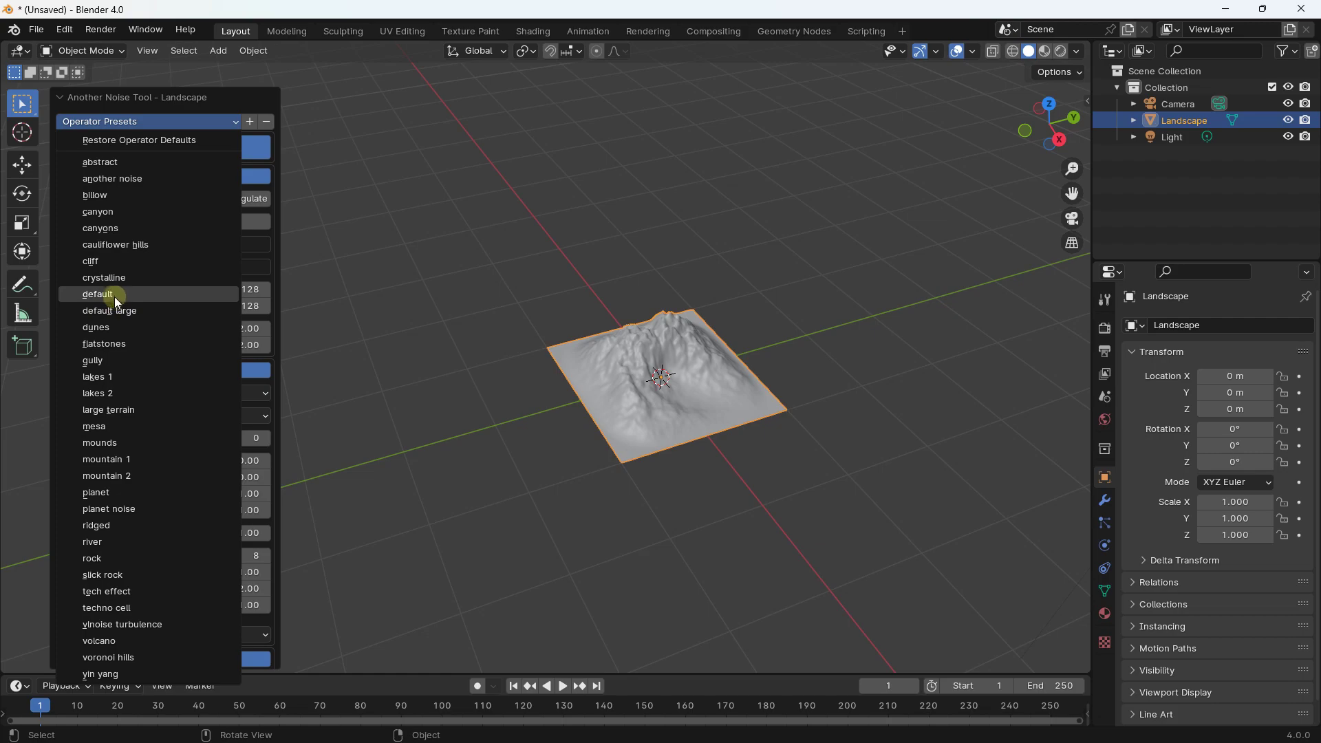
click(117, 213)
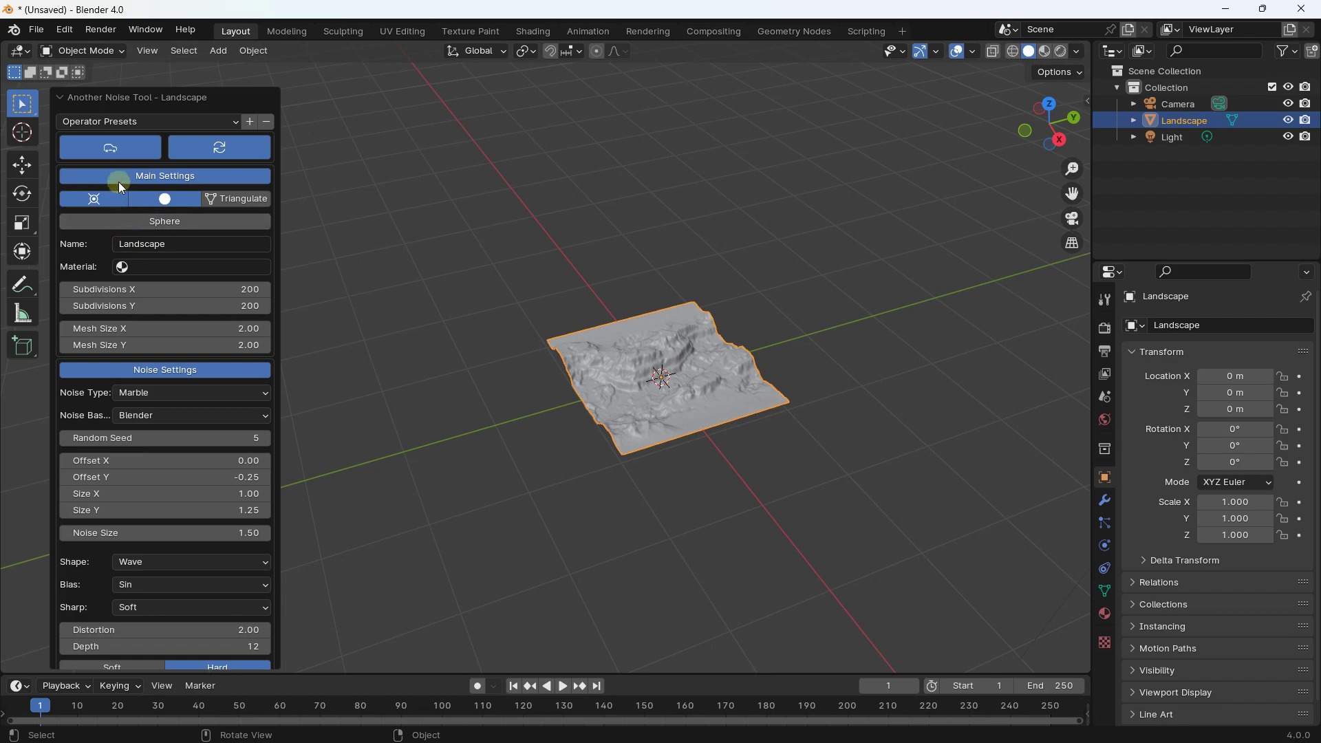
click(127, 122)
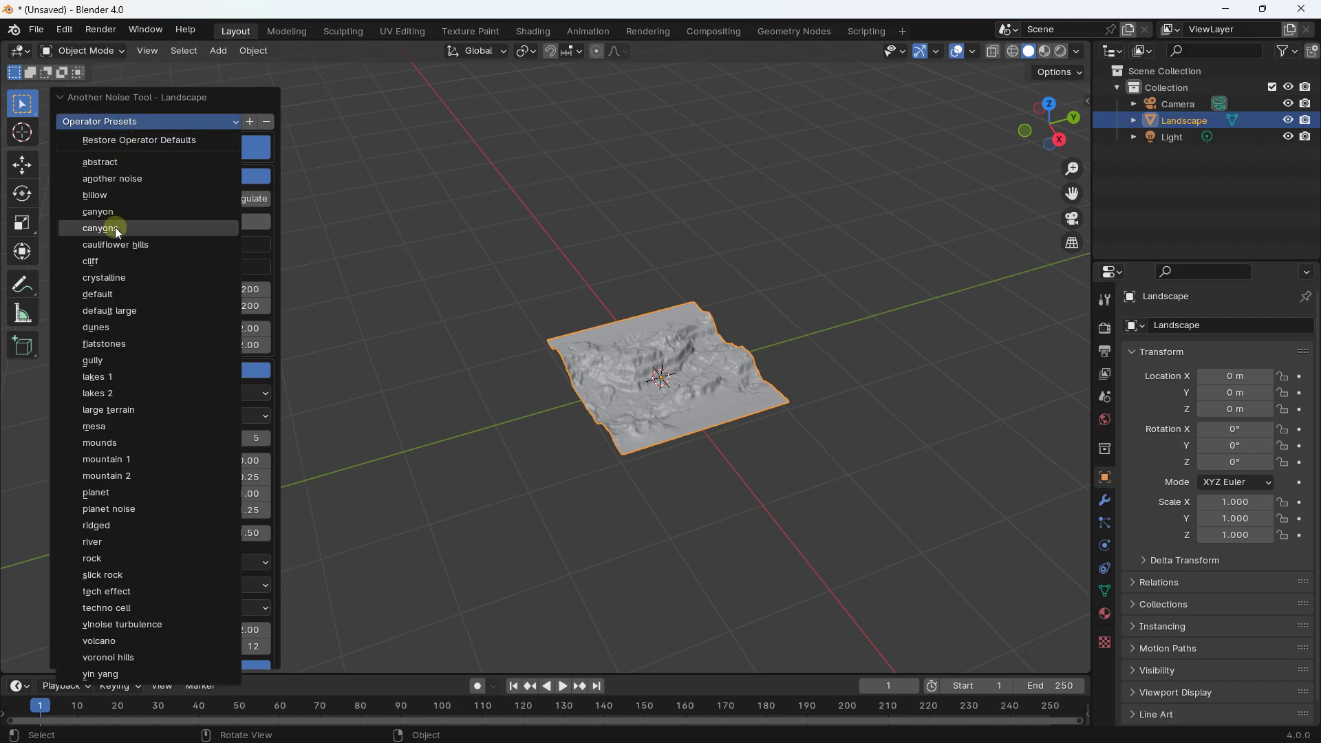
click(114, 227)
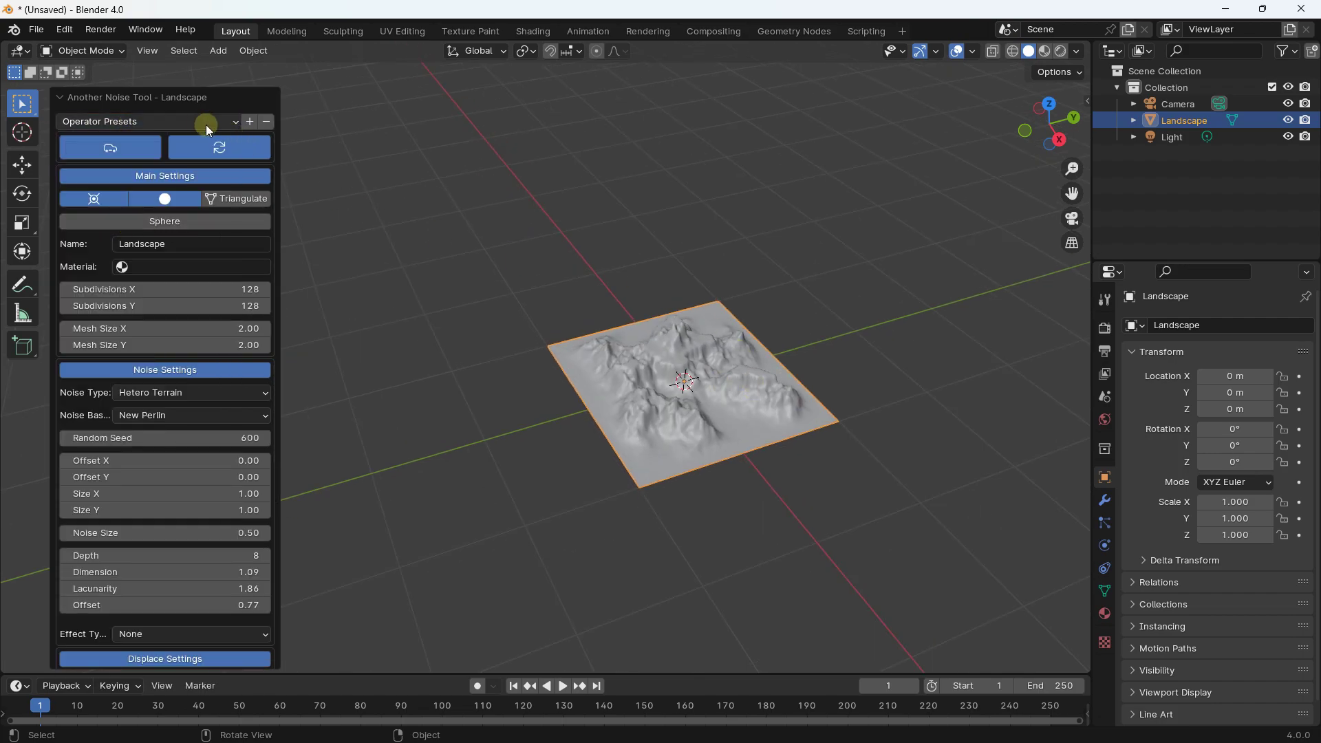
Try the mountain 1 and mountain 2 presets on the landscape.
click(152, 124)
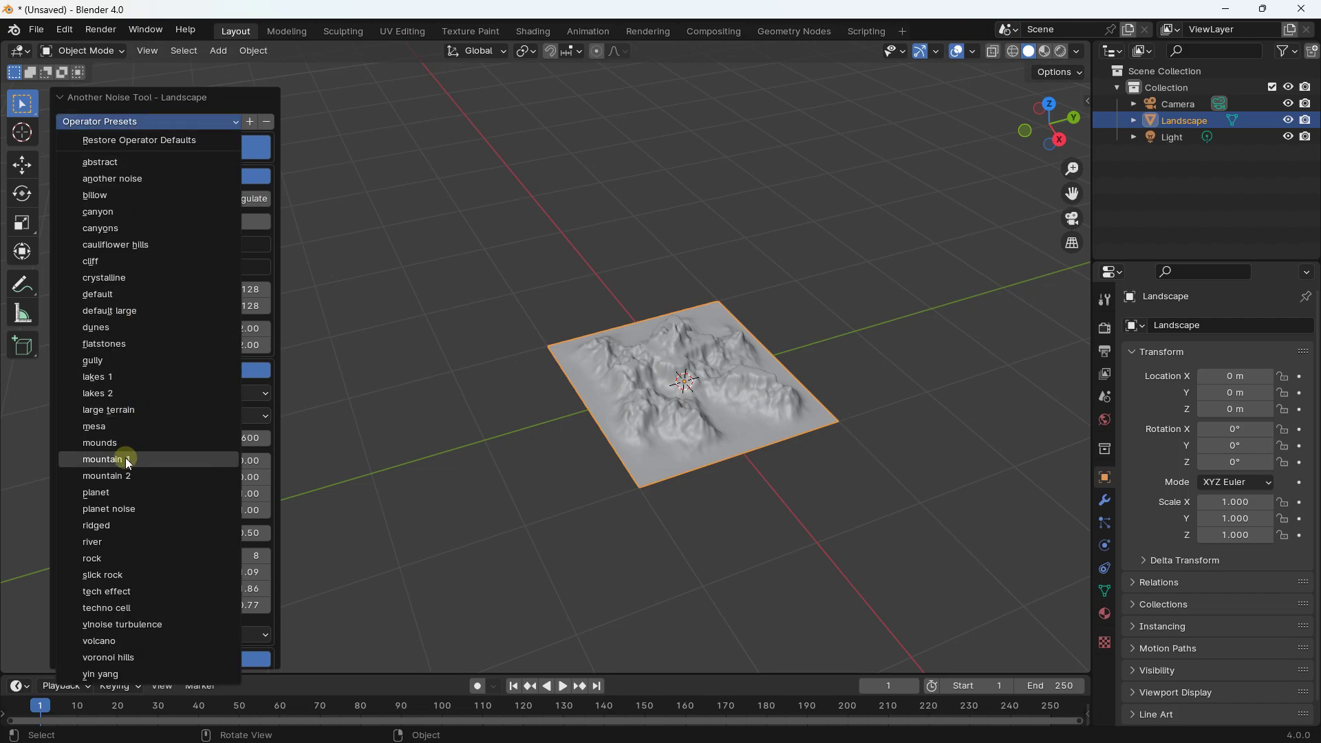
click(125, 457)
click(116, 123)
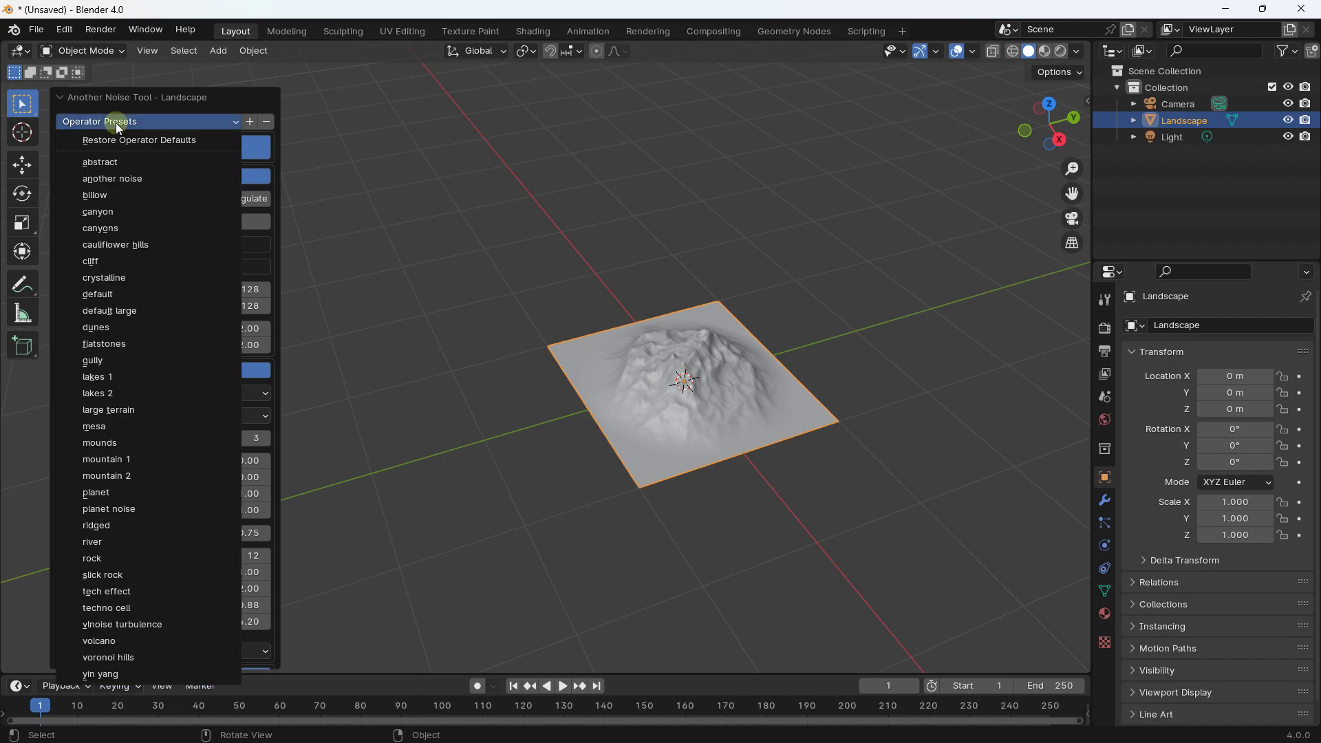
click(118, 477)
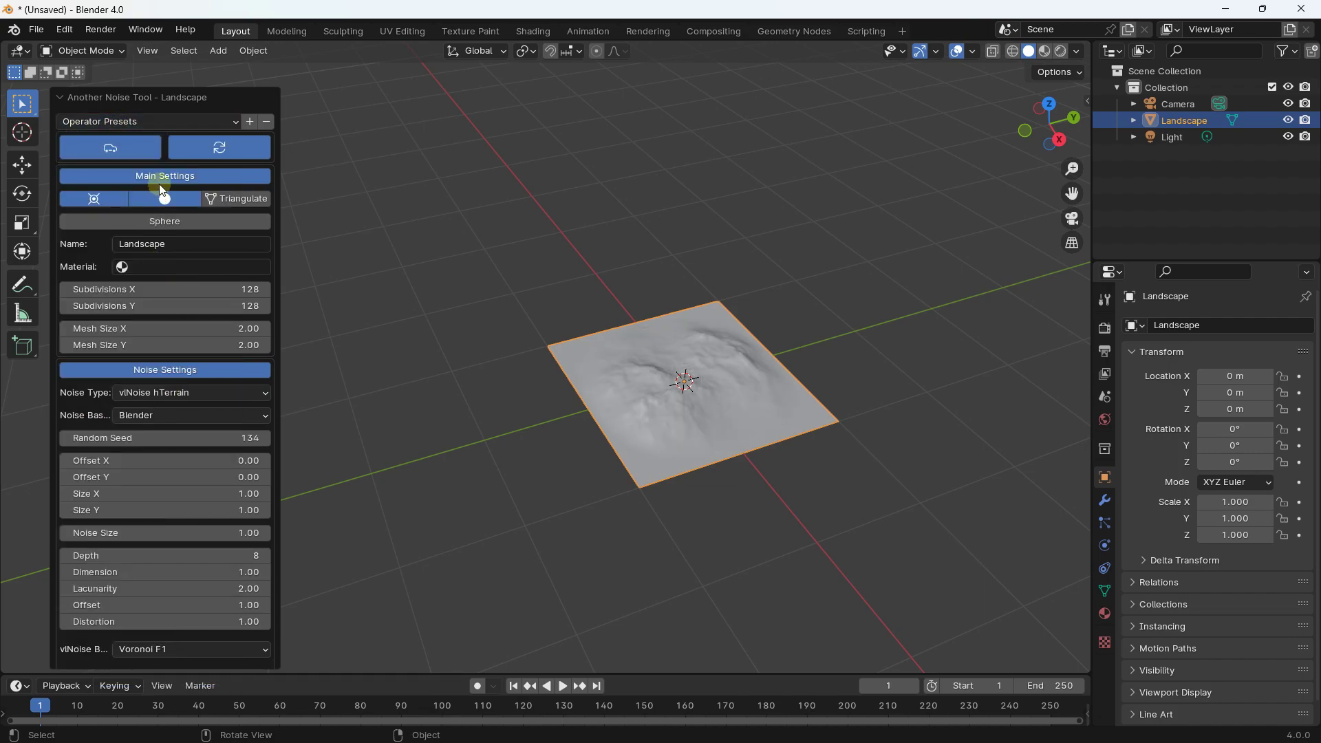
Try the lakes 1 and lakes 2 presets on the landscape.
click(159, 126)
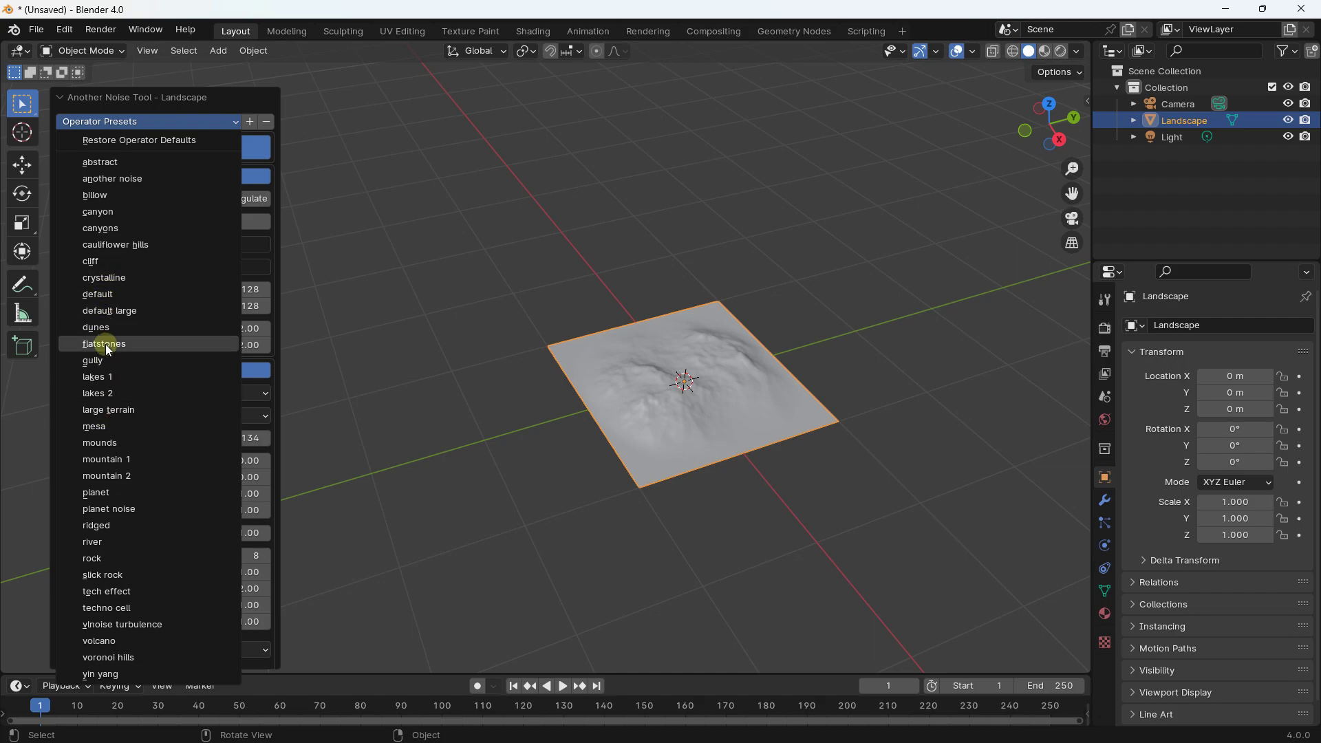
click(108, 375)
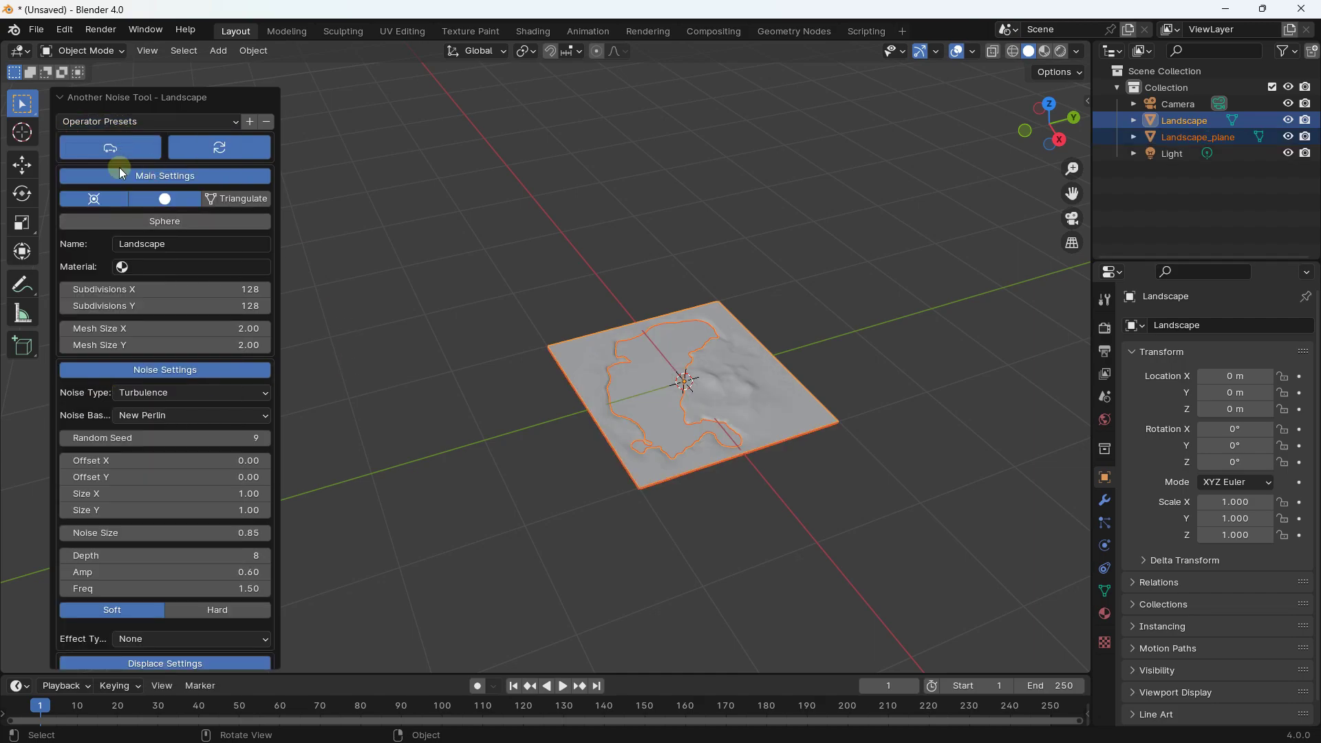
click(127, 123)
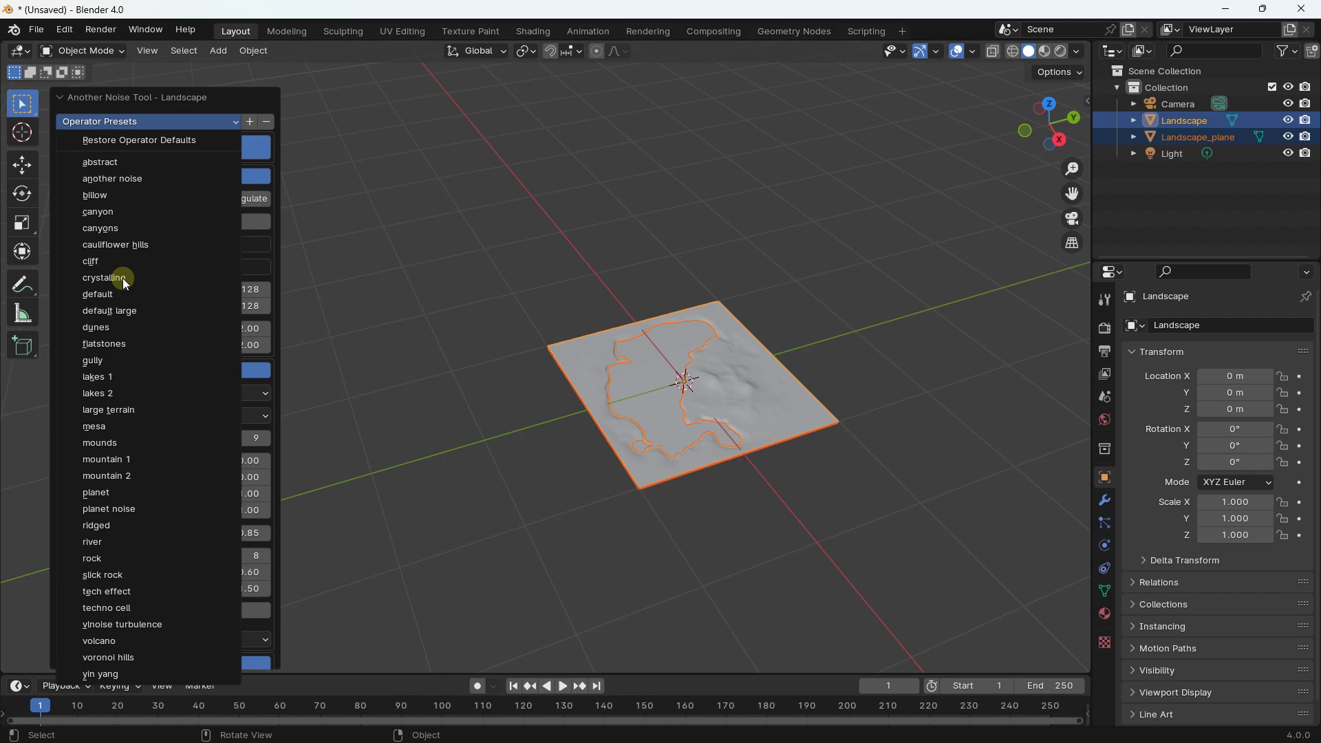
click(117, 395)
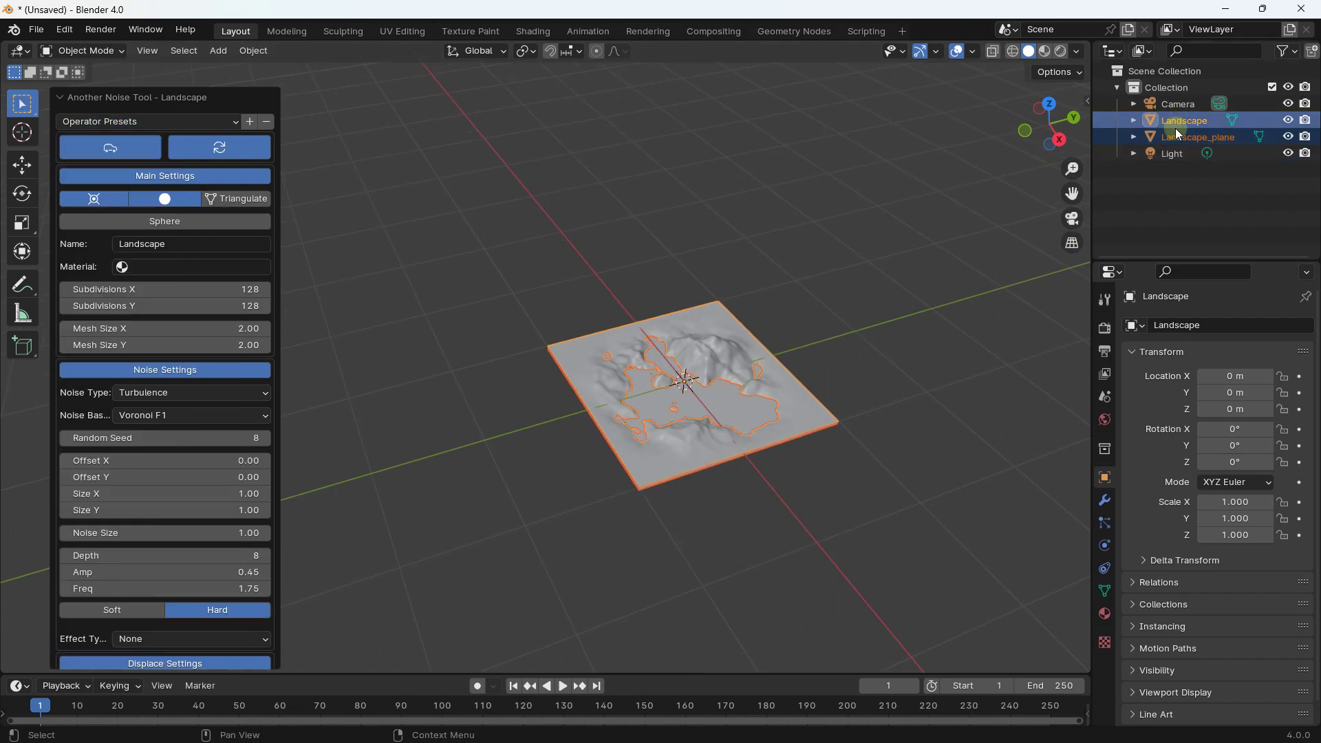
Try the volcano preset and the rock preset on the landscape.
click(151, 122)
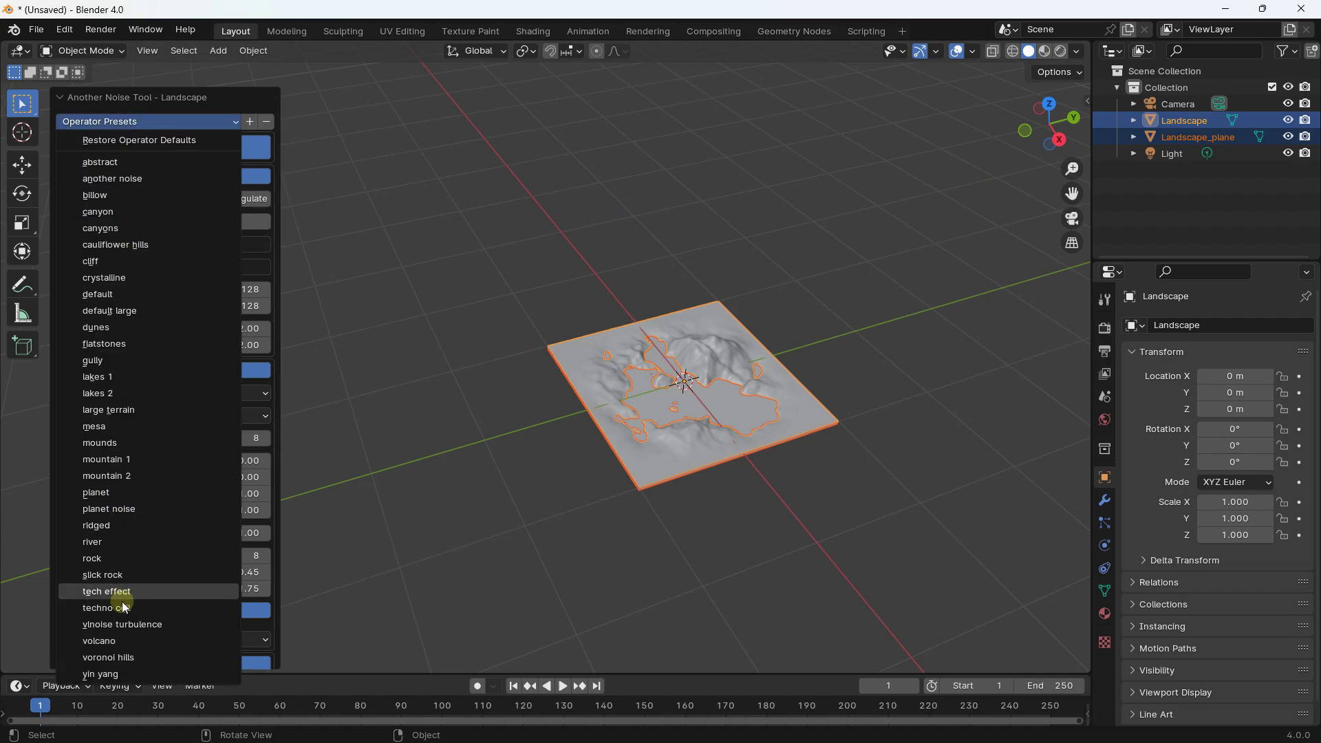
click(118, 642)
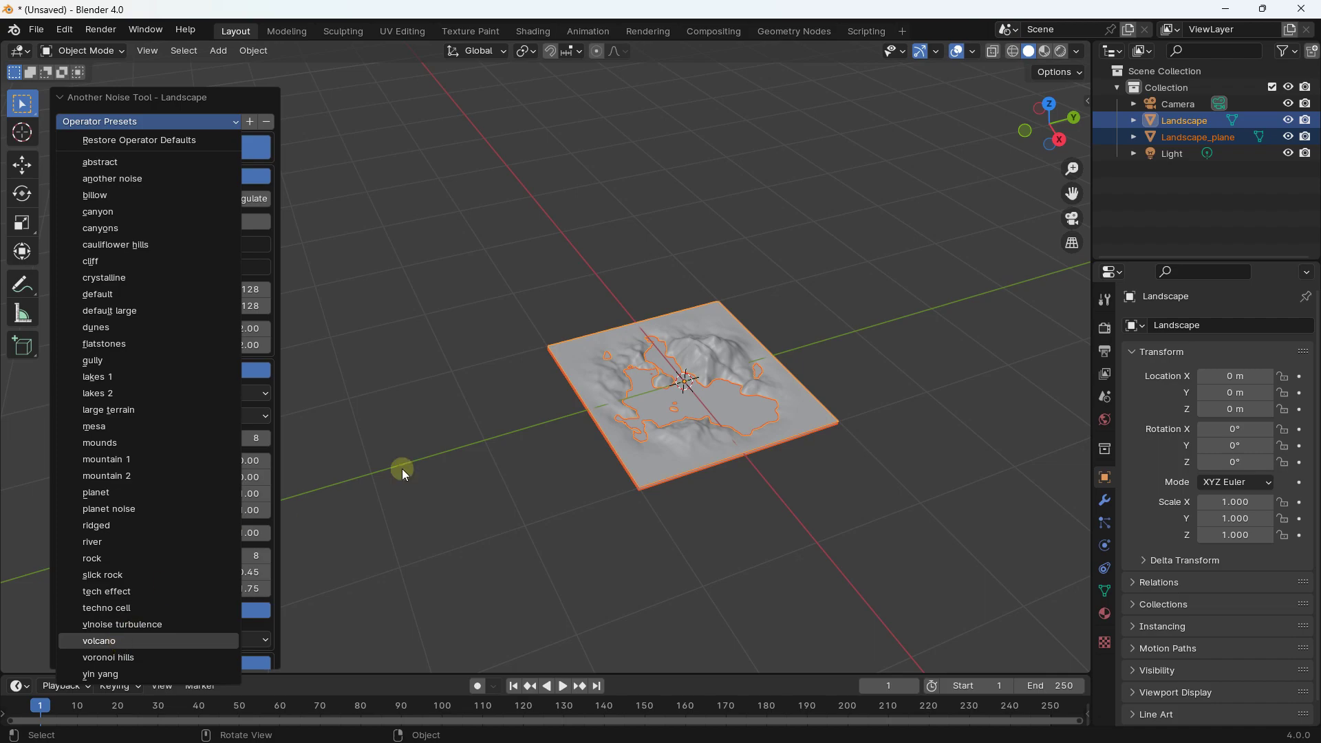
click(127, 128)
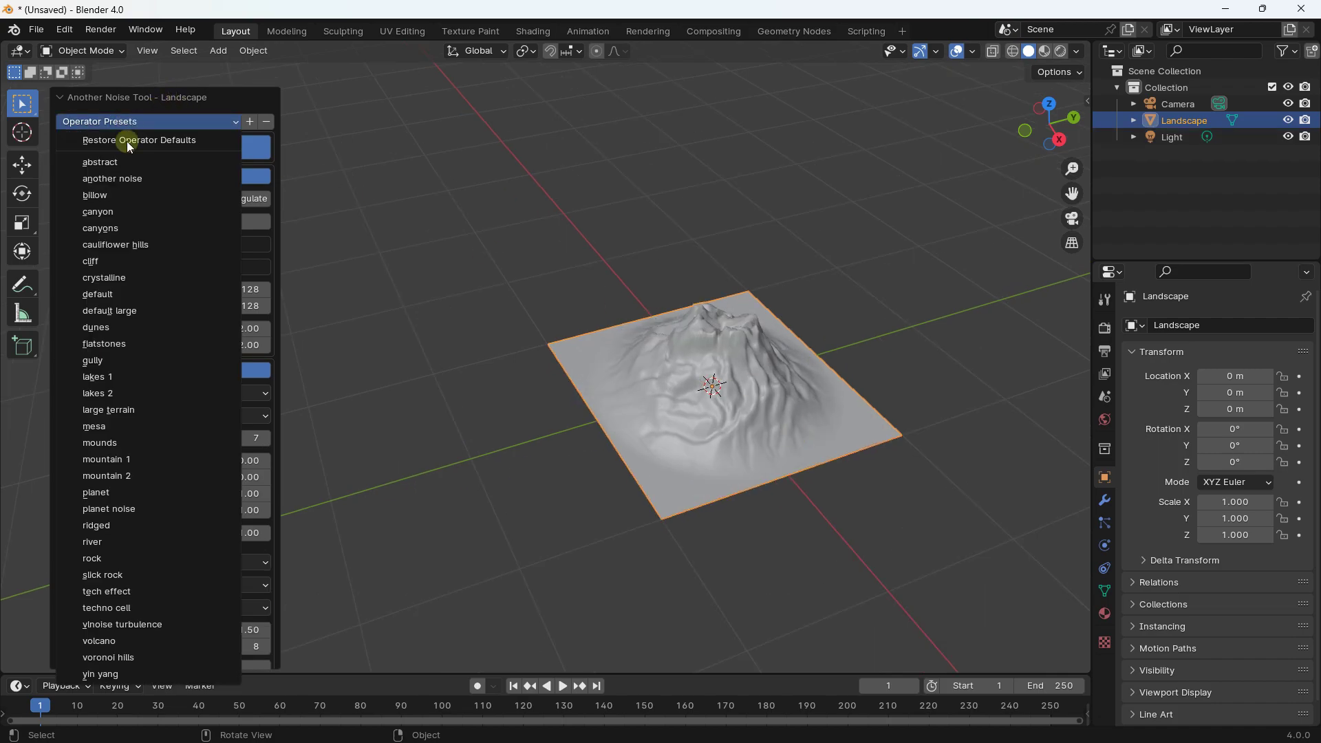
click(109, 556)
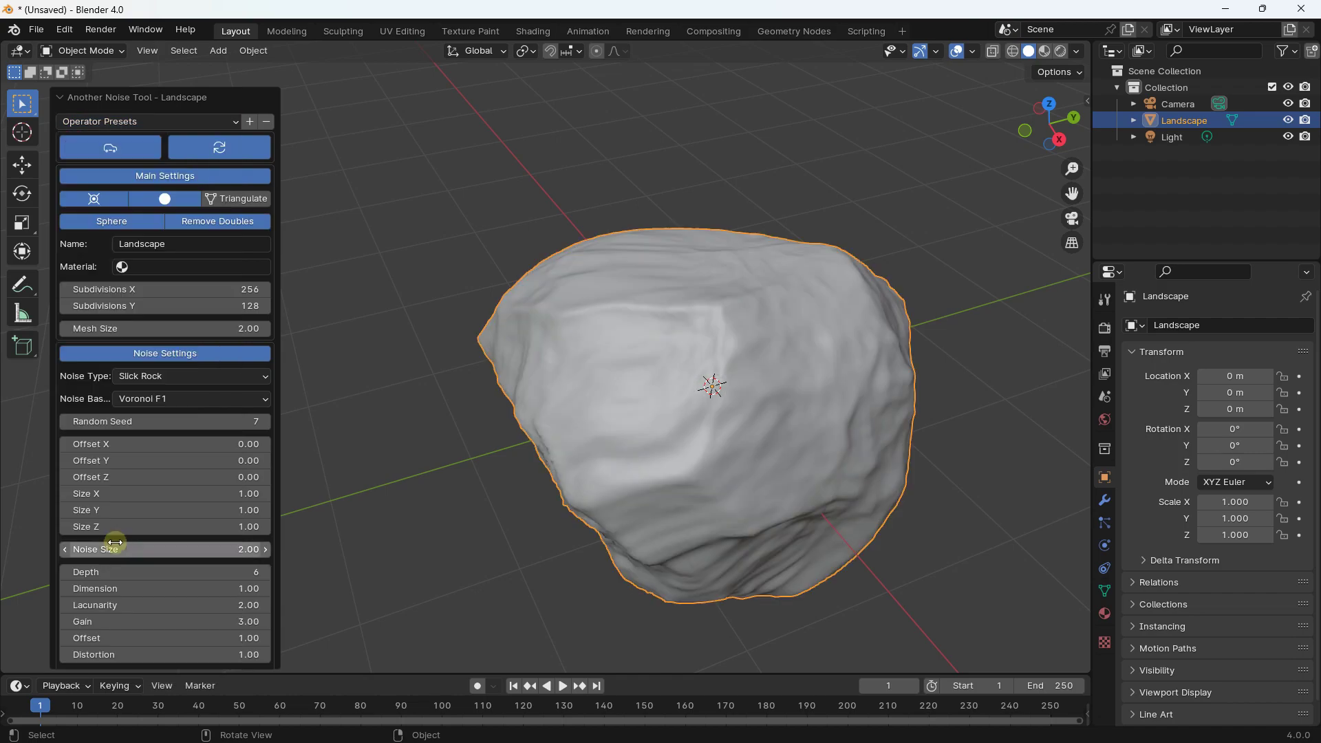
Apply the river preset to the landscape.
click(122, 122)
click(96, 543)
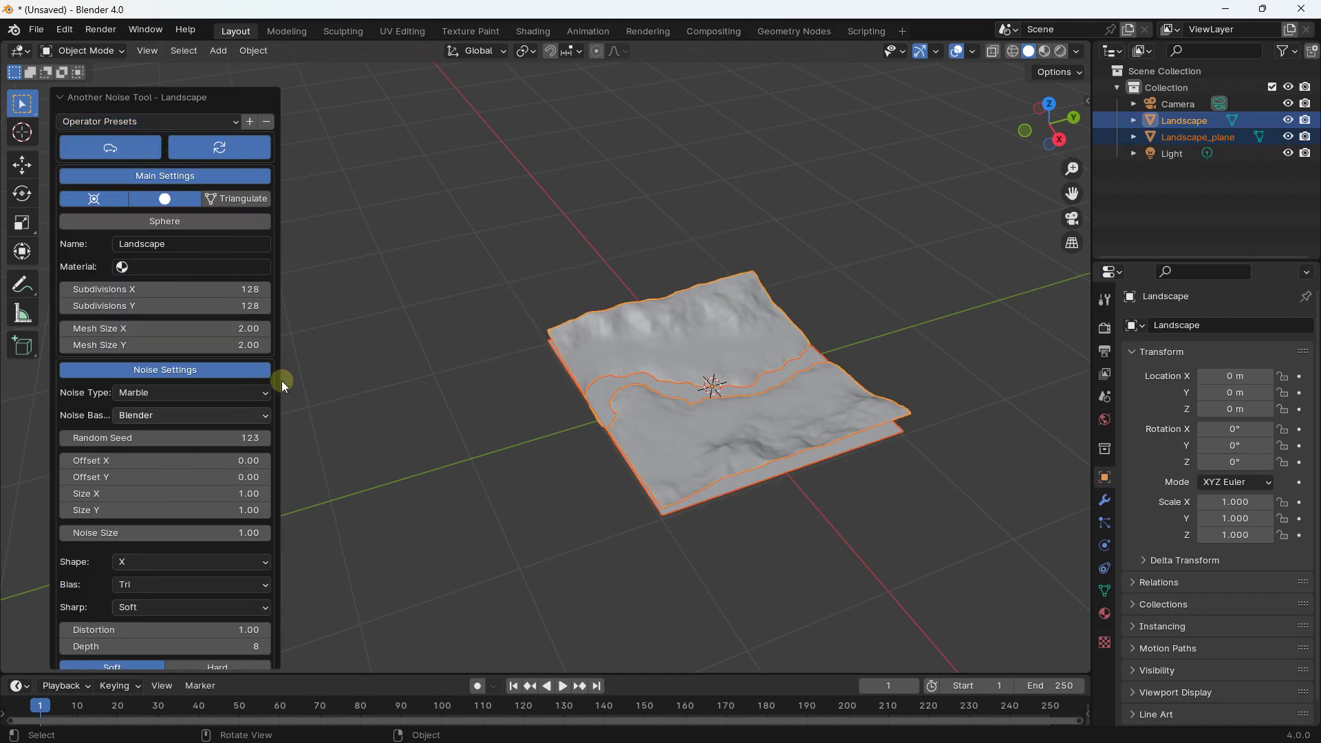
Try the default preset and the default large preset on the landscape.
click(96, 125)
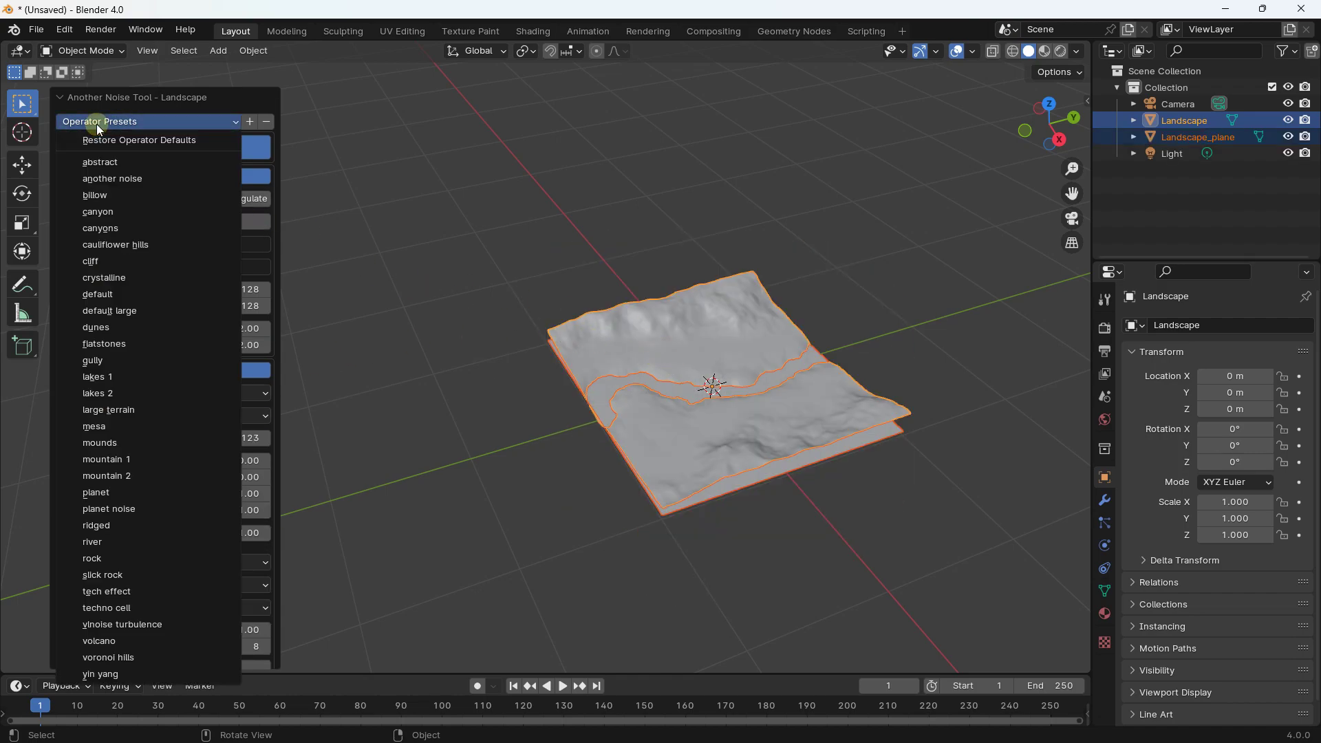
click(113, 293)
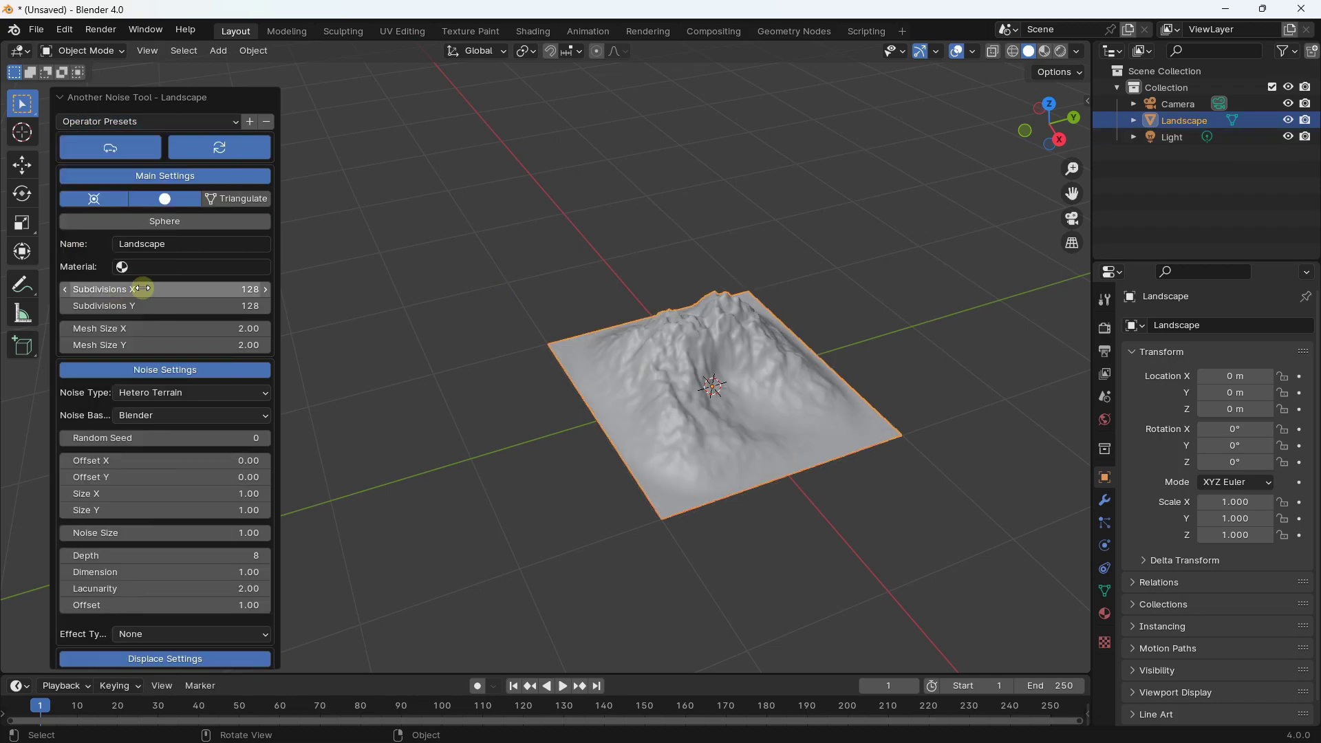
click(118, 119)
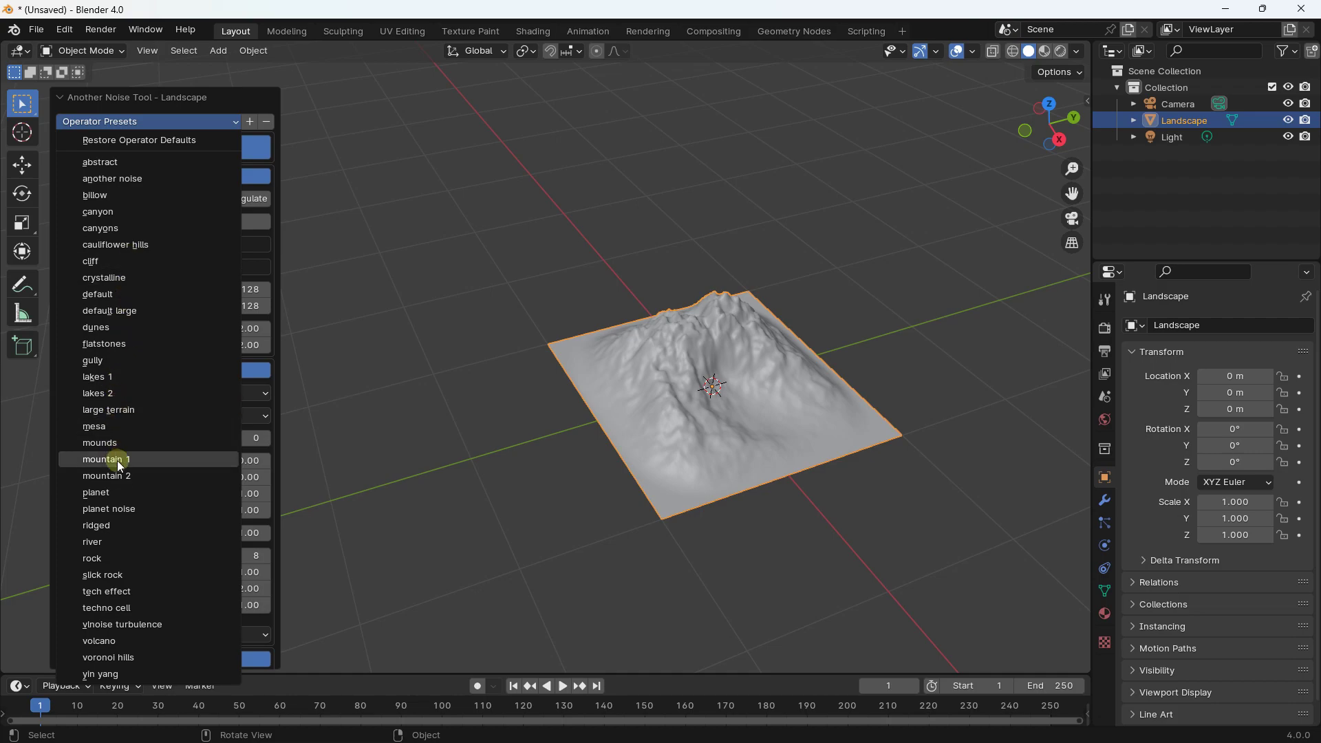
click(113, 310)
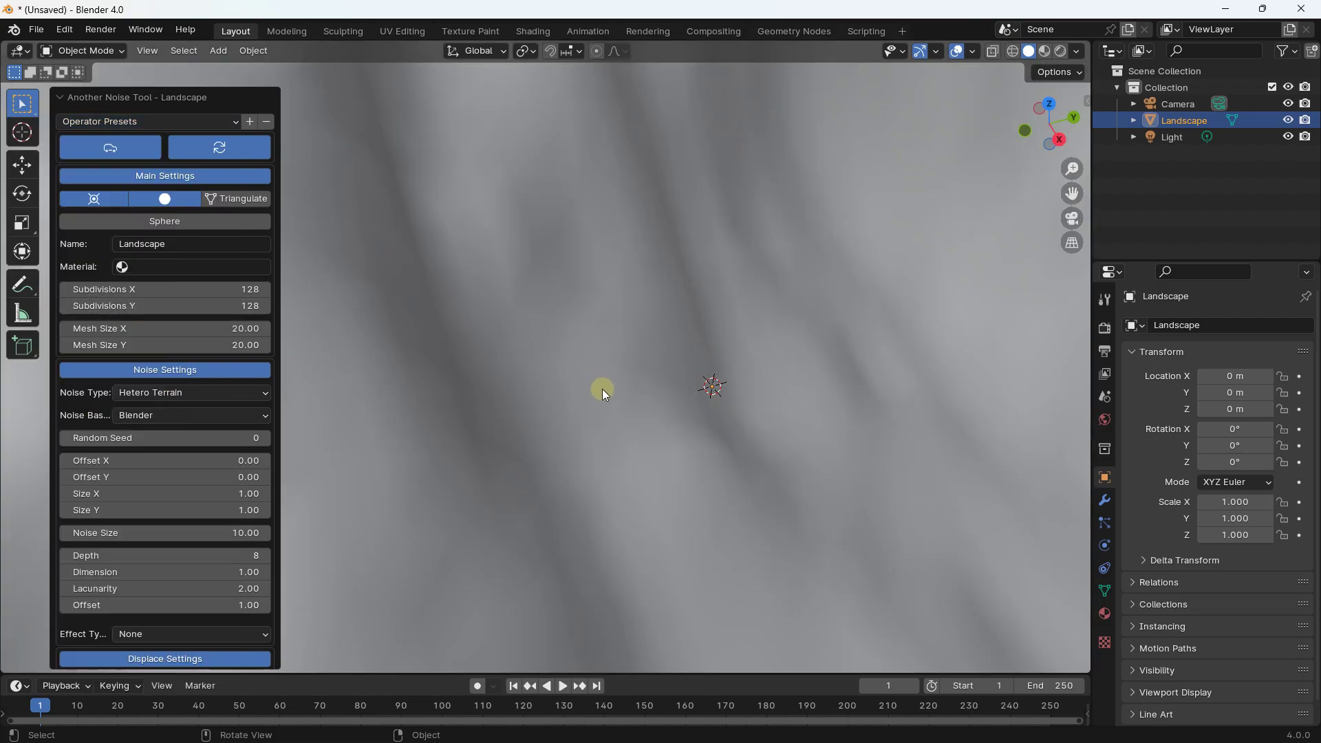
scroll(602, 389, down, 5)
scroll(602, 394, down, 2)
middle_drag(609, 393, 617, 391)
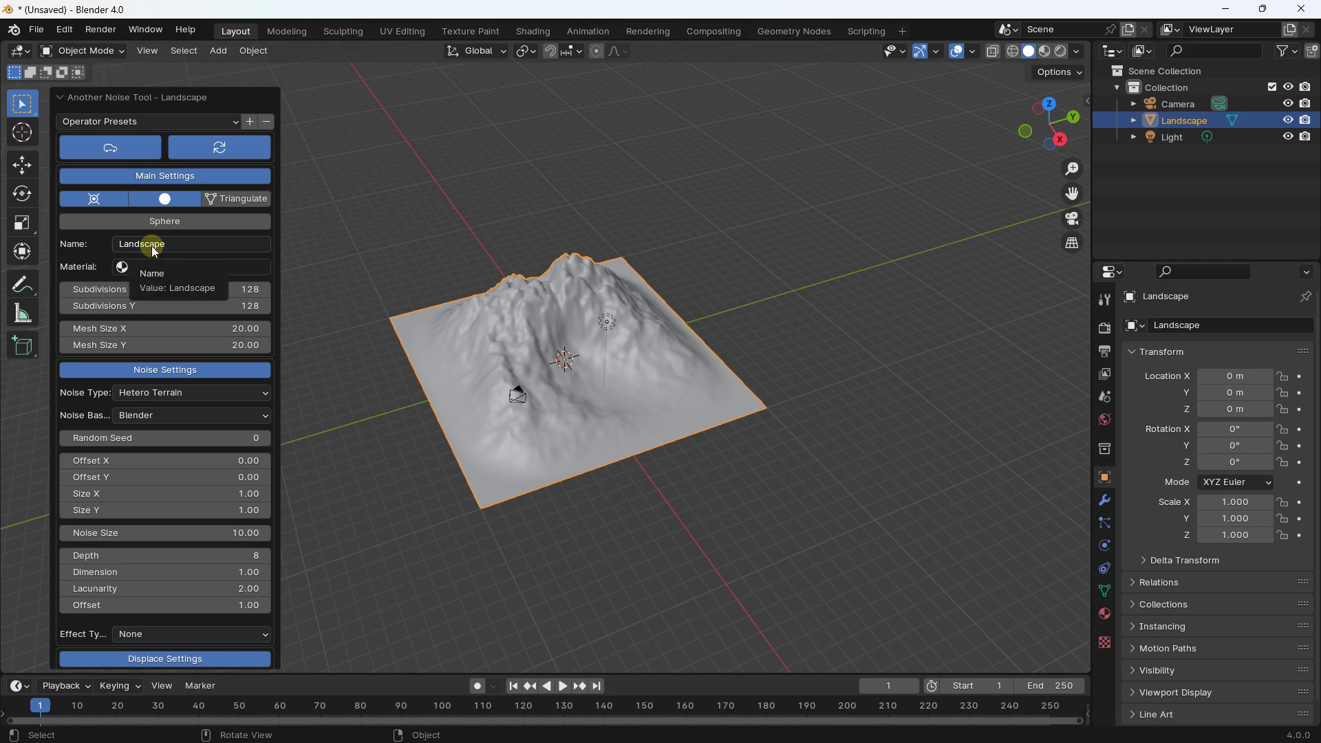
click(149, 392)
click(149, 391)
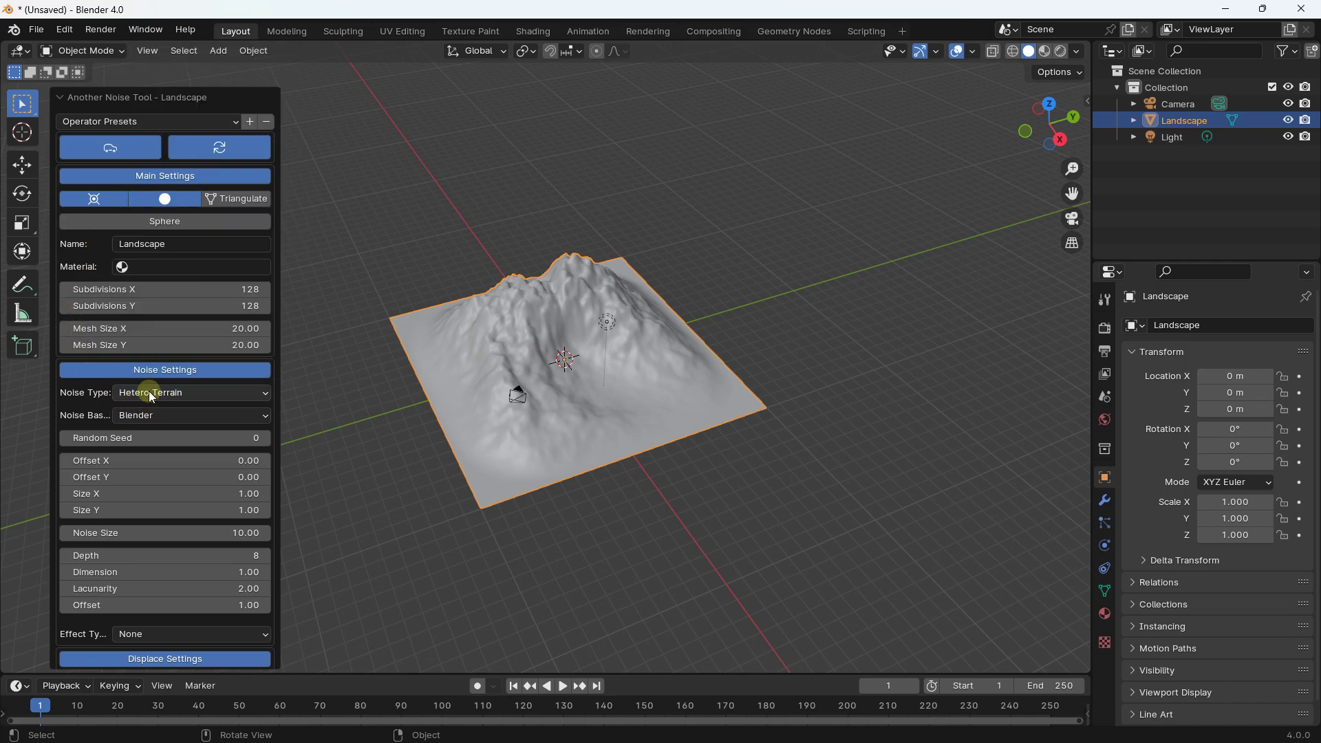
Return the landscape to the default preset.
click(136, 121)
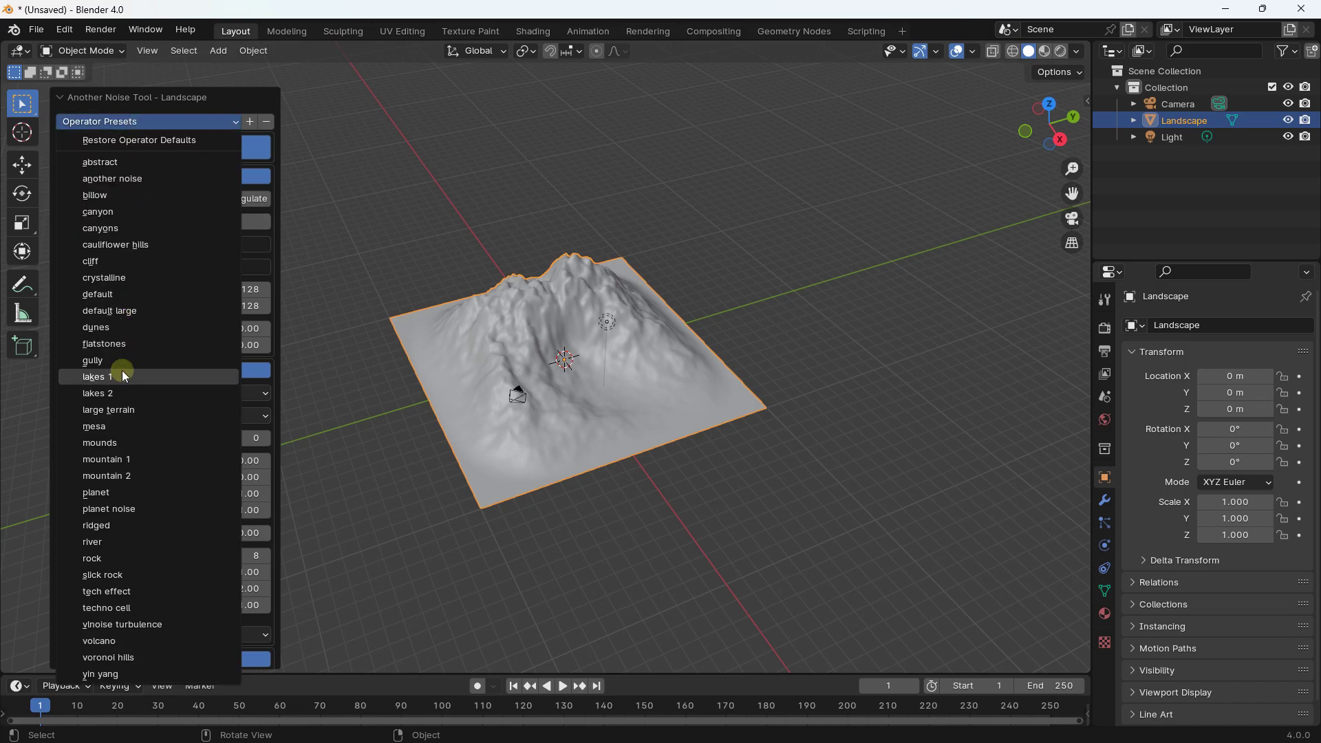
click(114, 297)
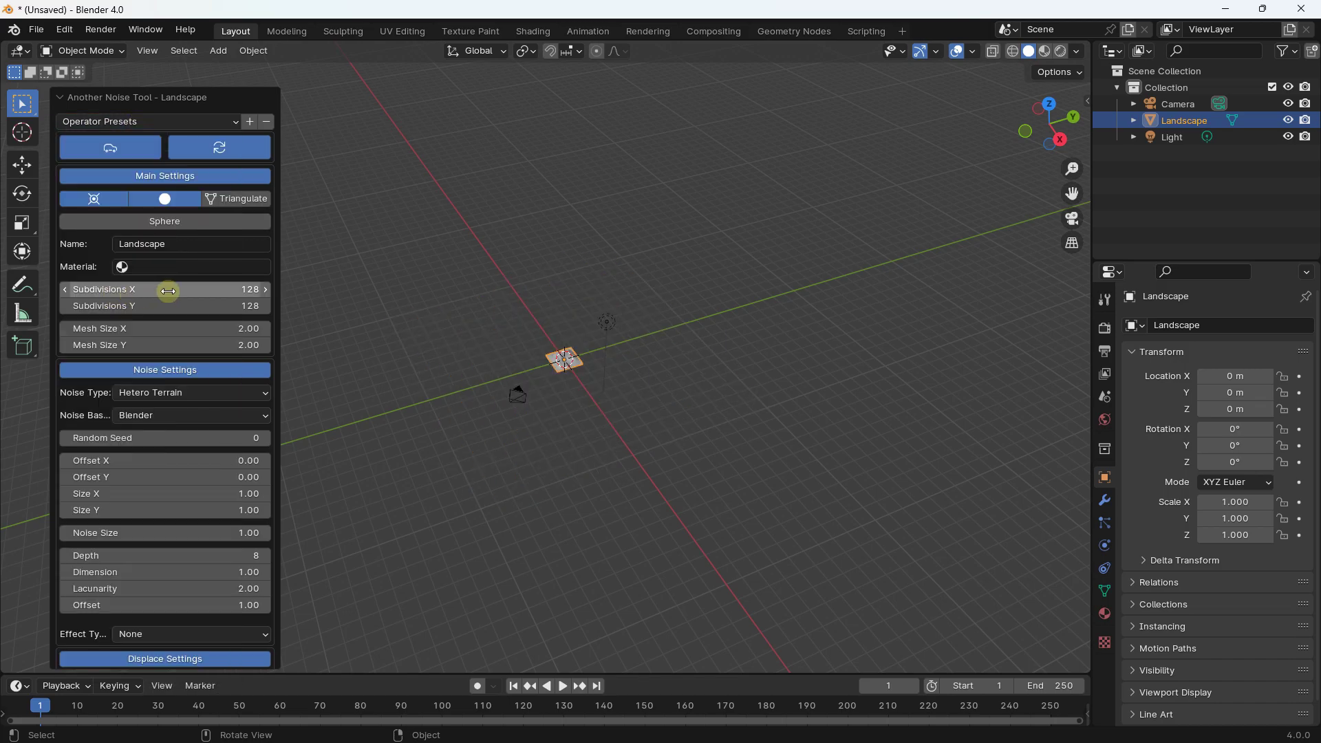
scroll(622, 370, up, 3)
scroll(621, 371, up, 5)
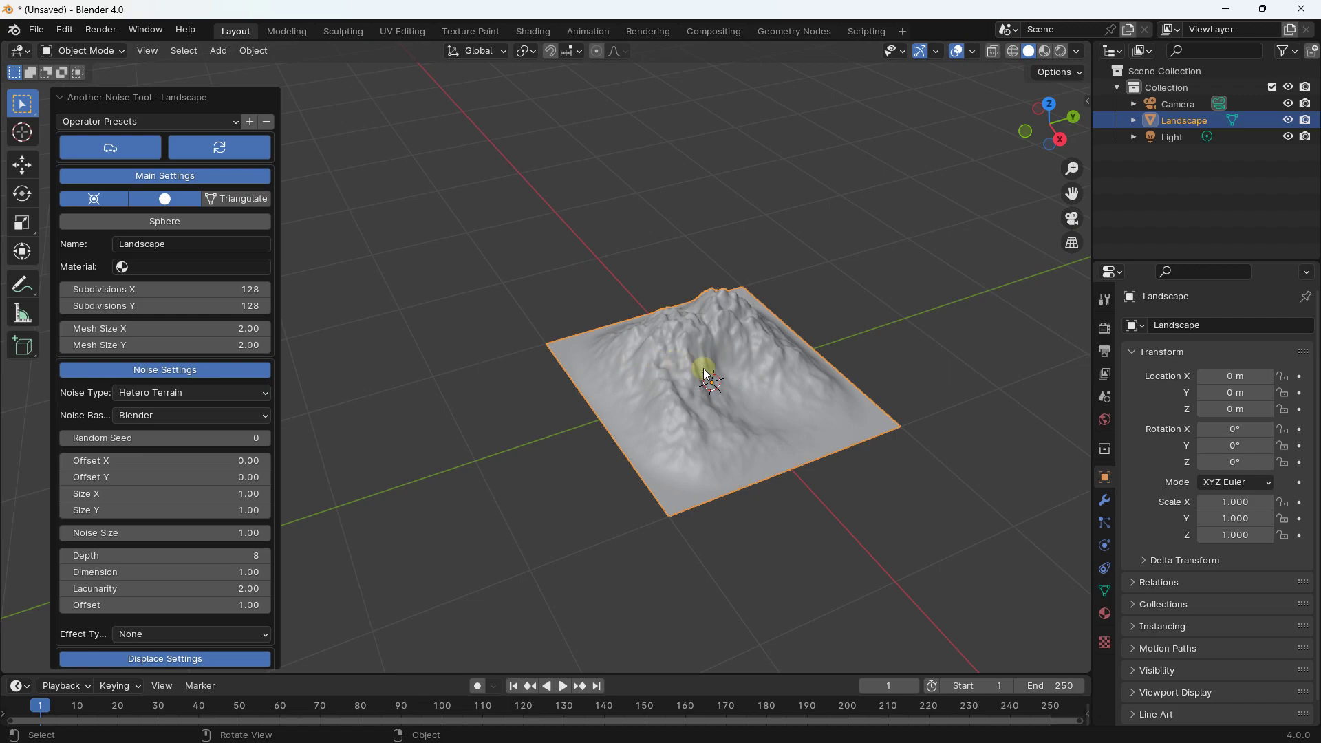
shift+middle_drag(726, 369, 674, 346)
Set the landscape's X and Y subdivisions to 40 each.
click(206, 285)
key(BackSpace)
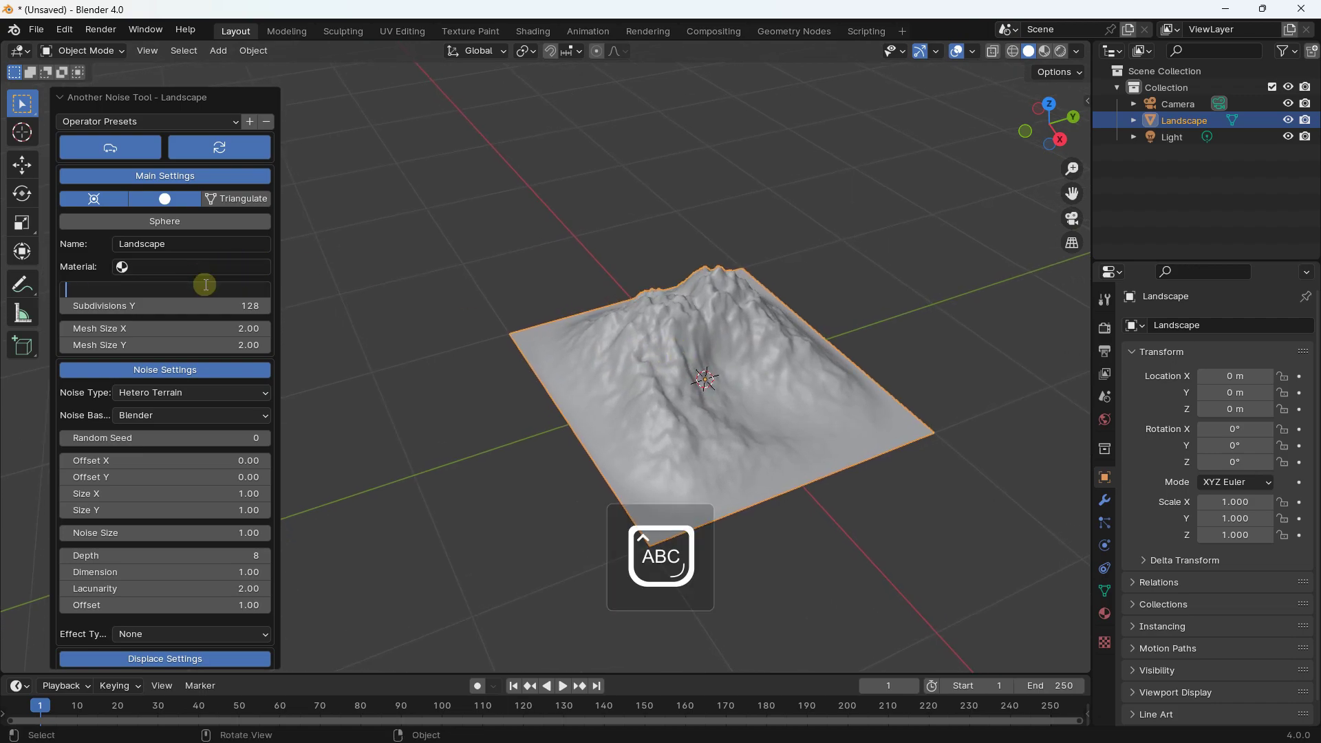
text(40)
key(Return)
click(242, 303)
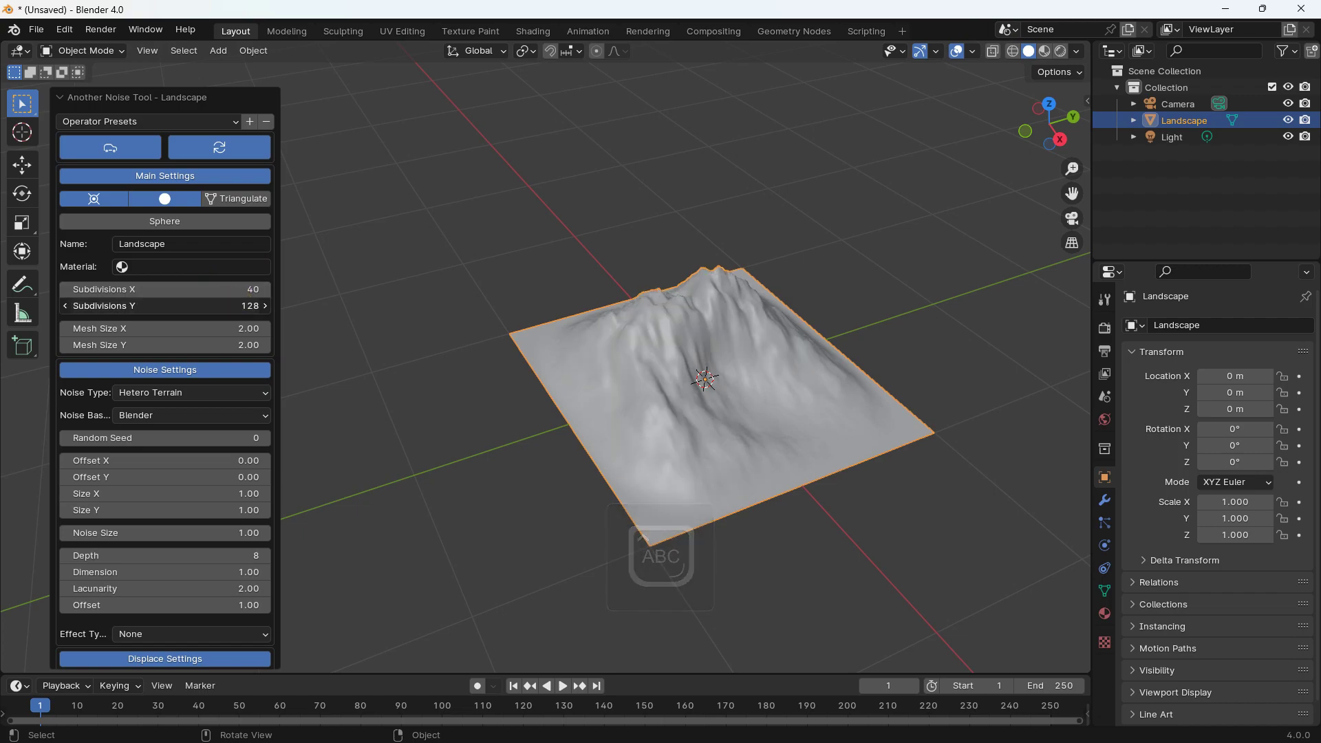
text(40)
key(Return)
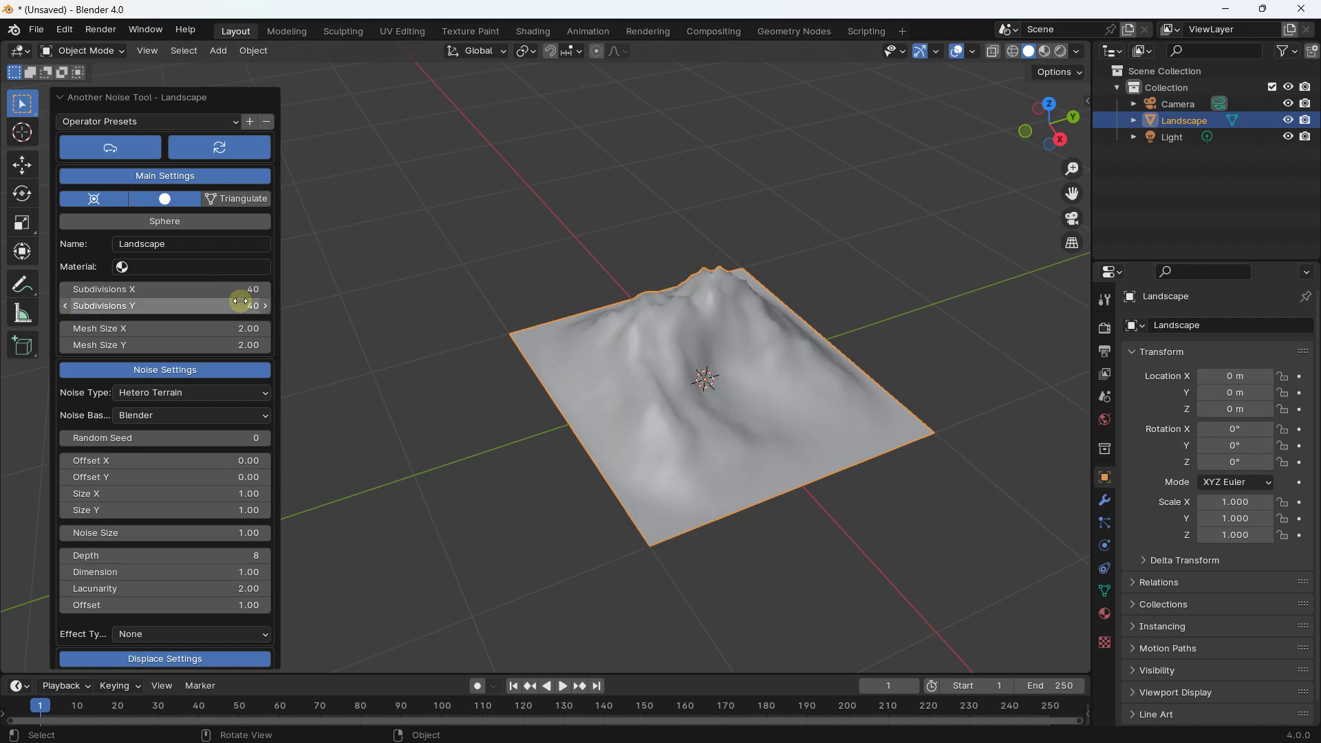
Set the landscape's X and Y subdivisions to 160 each.
click(241, 289)
key(BackSpace)
key(Caps_Lock)
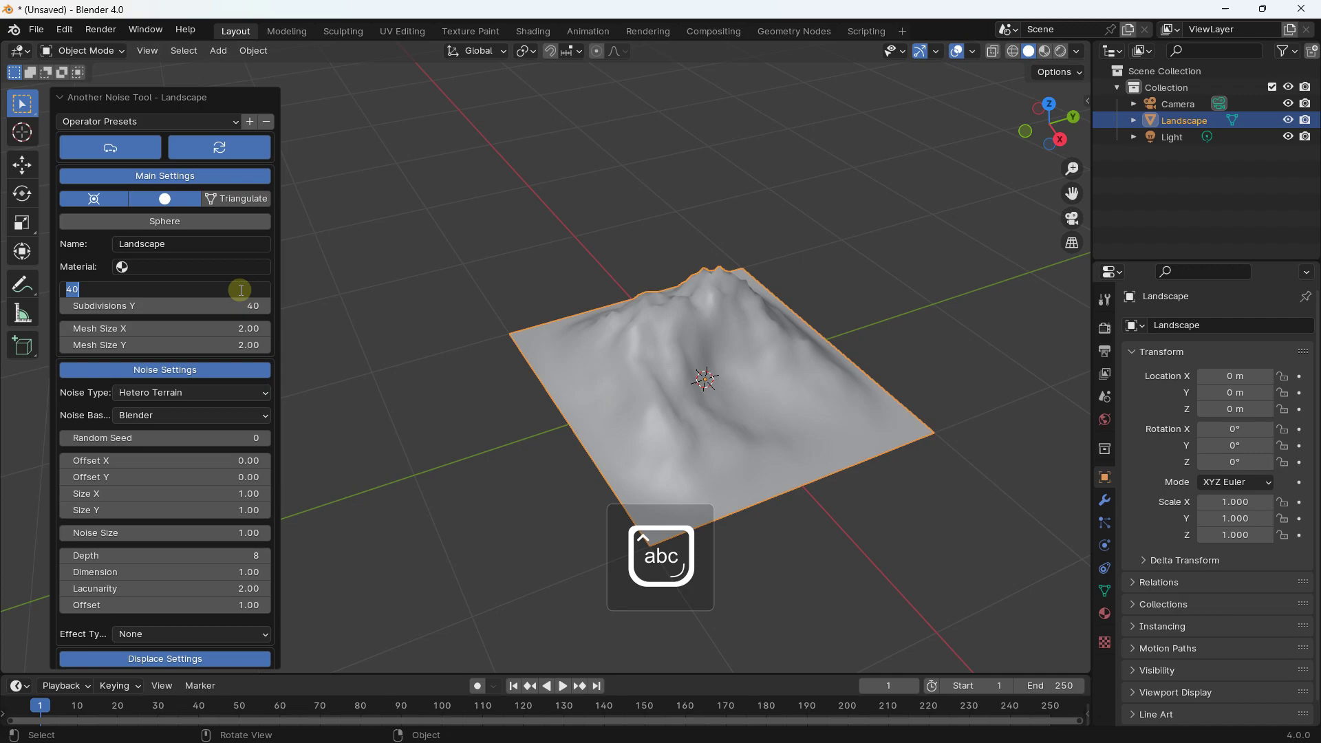
text(160)
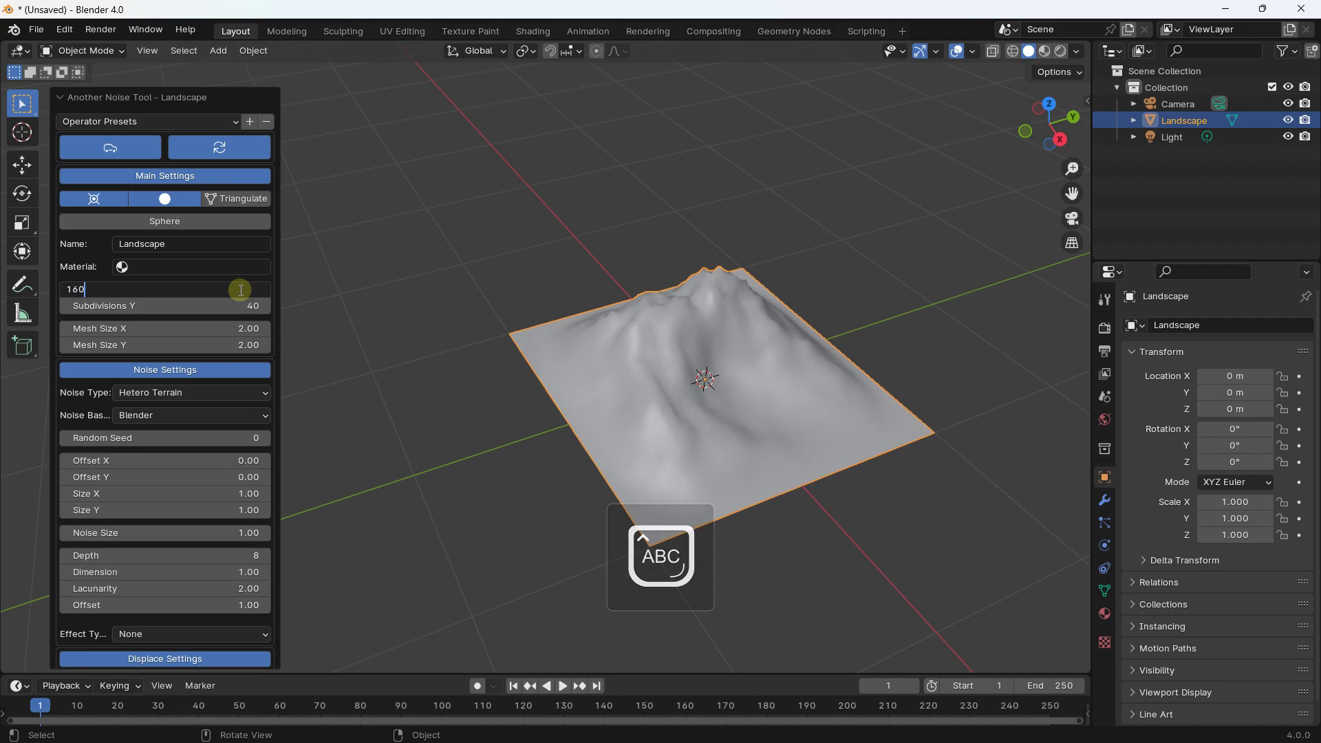
key(Return)
click(247, 307)
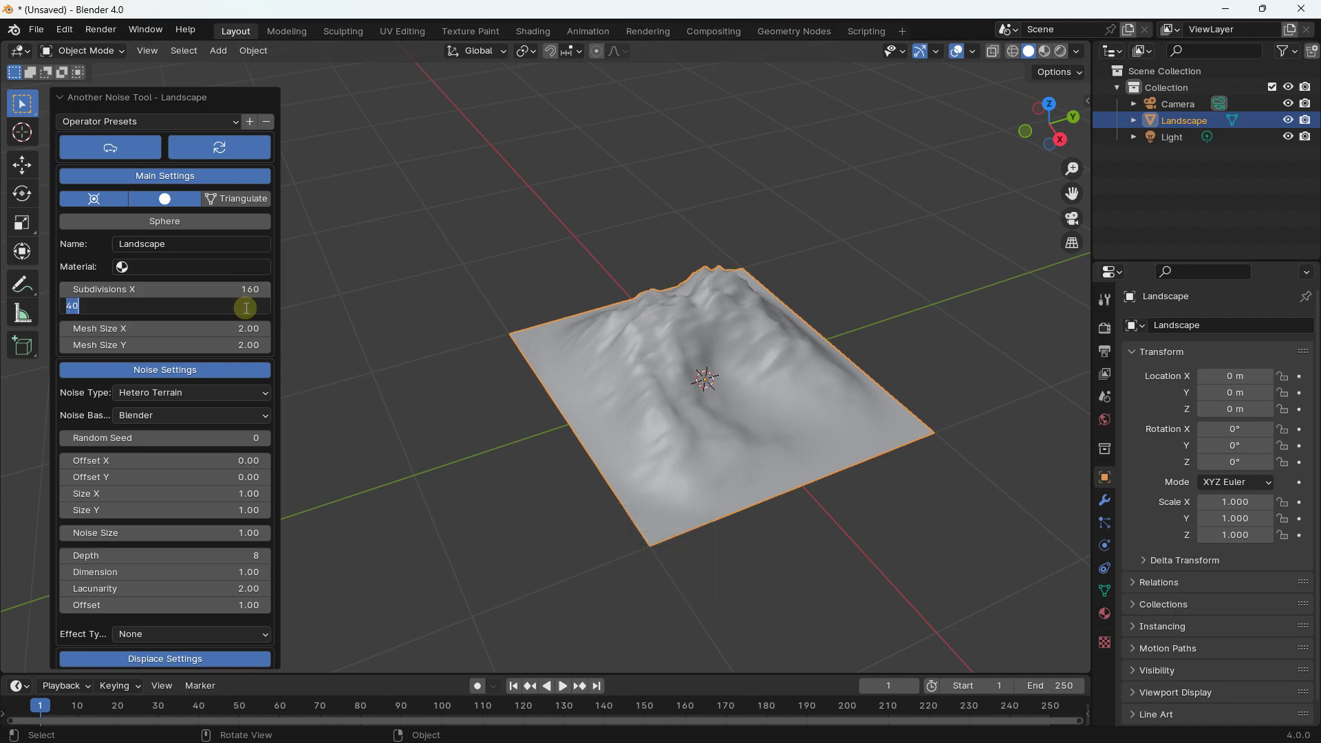
text(16)
key(Return)
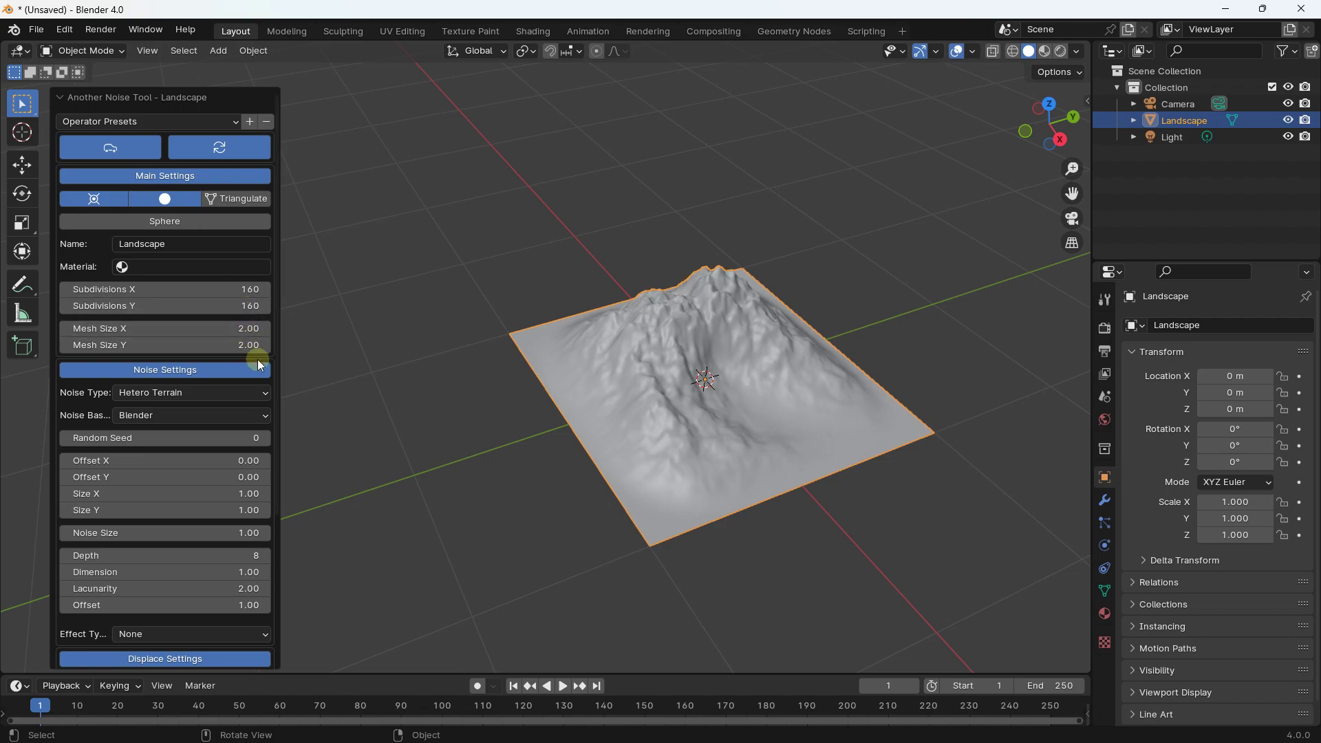
Enlarge the landscape mesh to about 2.63 in X and 2.96 in Y.
scroll(658, 337, down, 3)
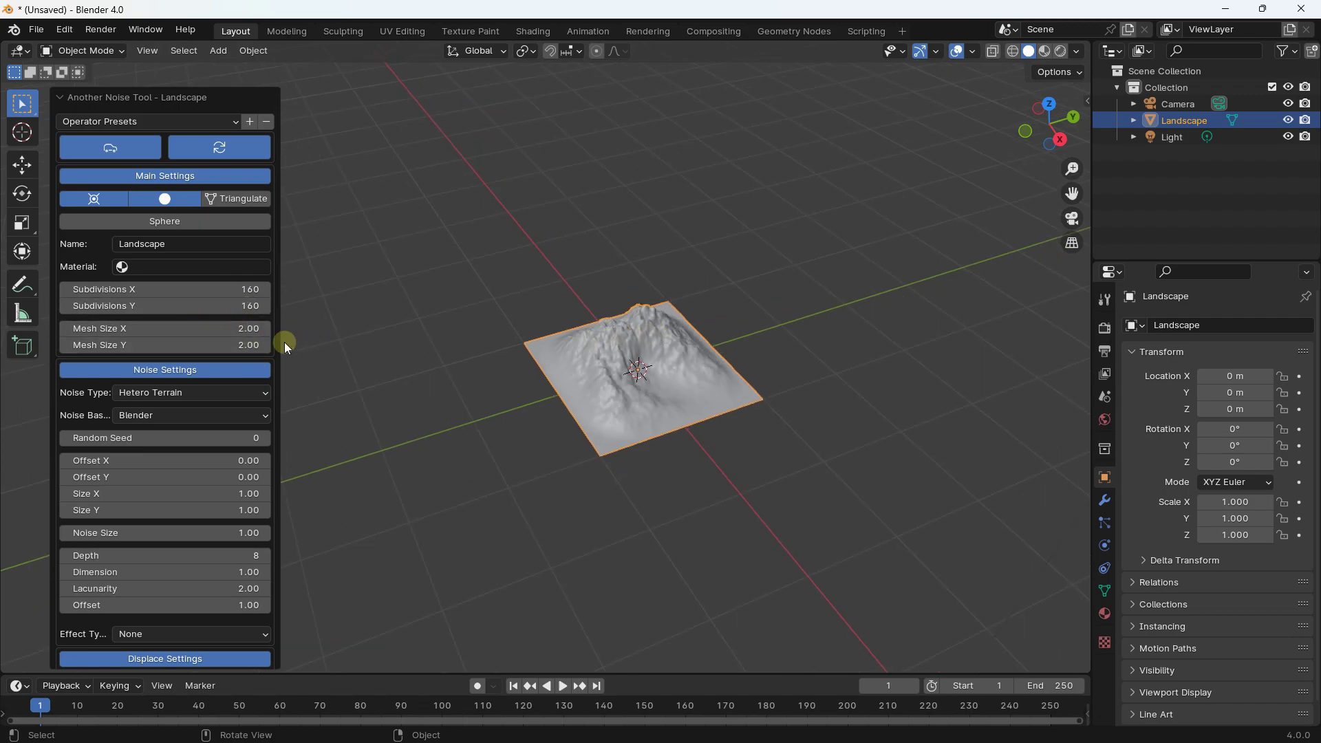
mouse_move(189, 337)
mouse_down()
mouse_move(248, 337)
mouse_move(185, 336)
mouse_up()
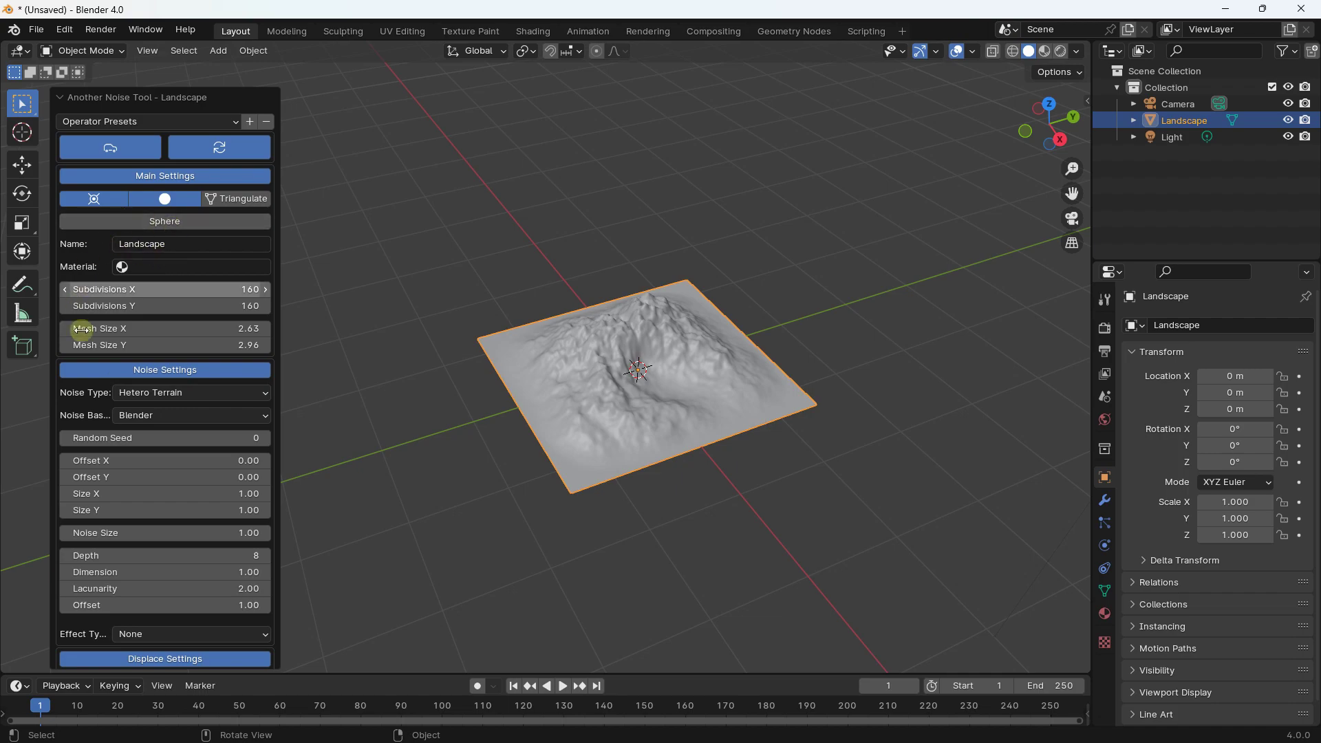
click(164, 380)
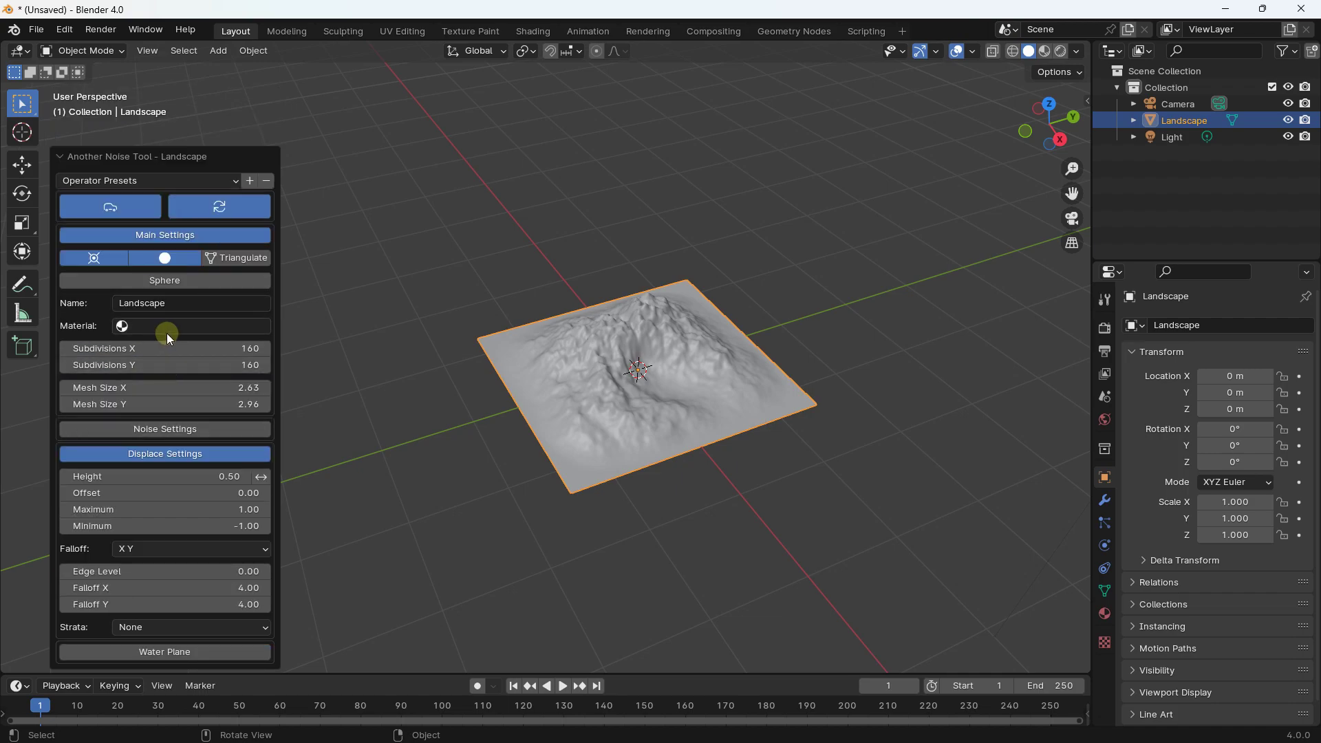
click(165, 430)
Try the Noise Rocks and Turbulence noise types, and return the landscape to Hetero Terrain.
click(160, 398)
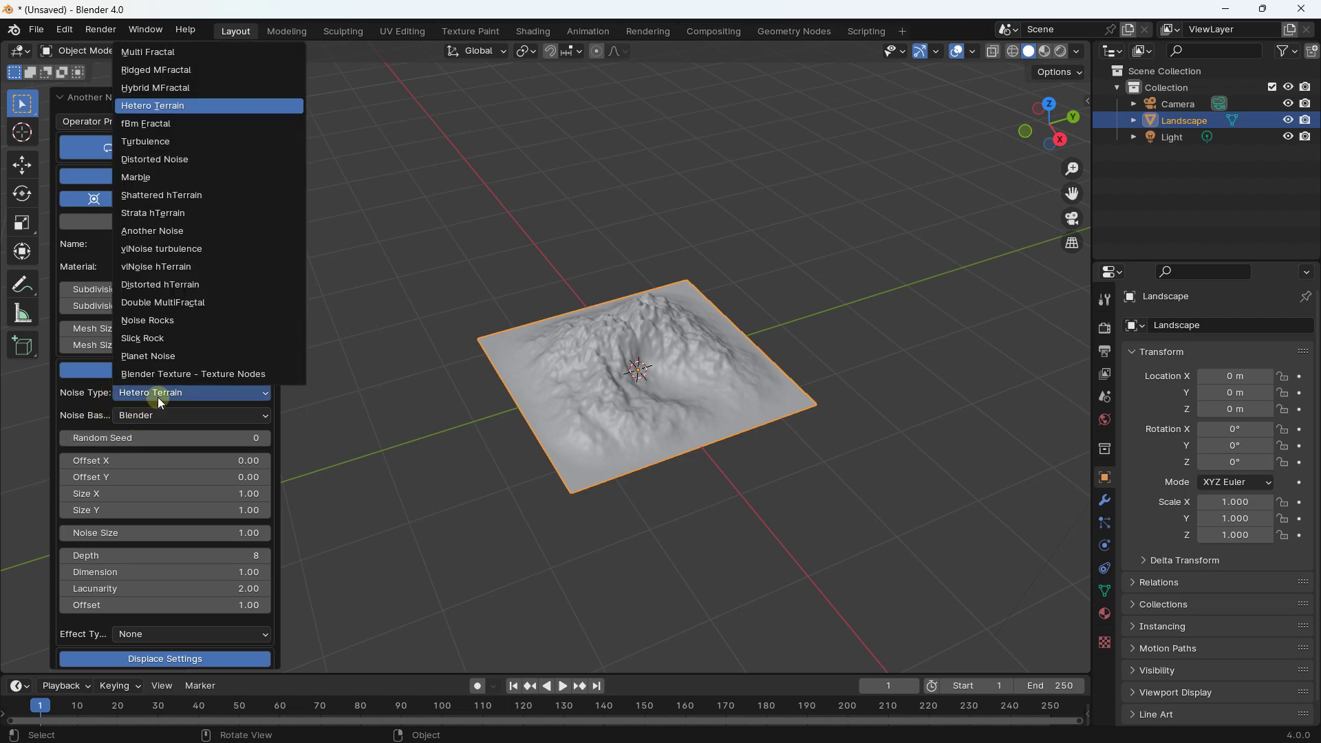
click(154, 322)
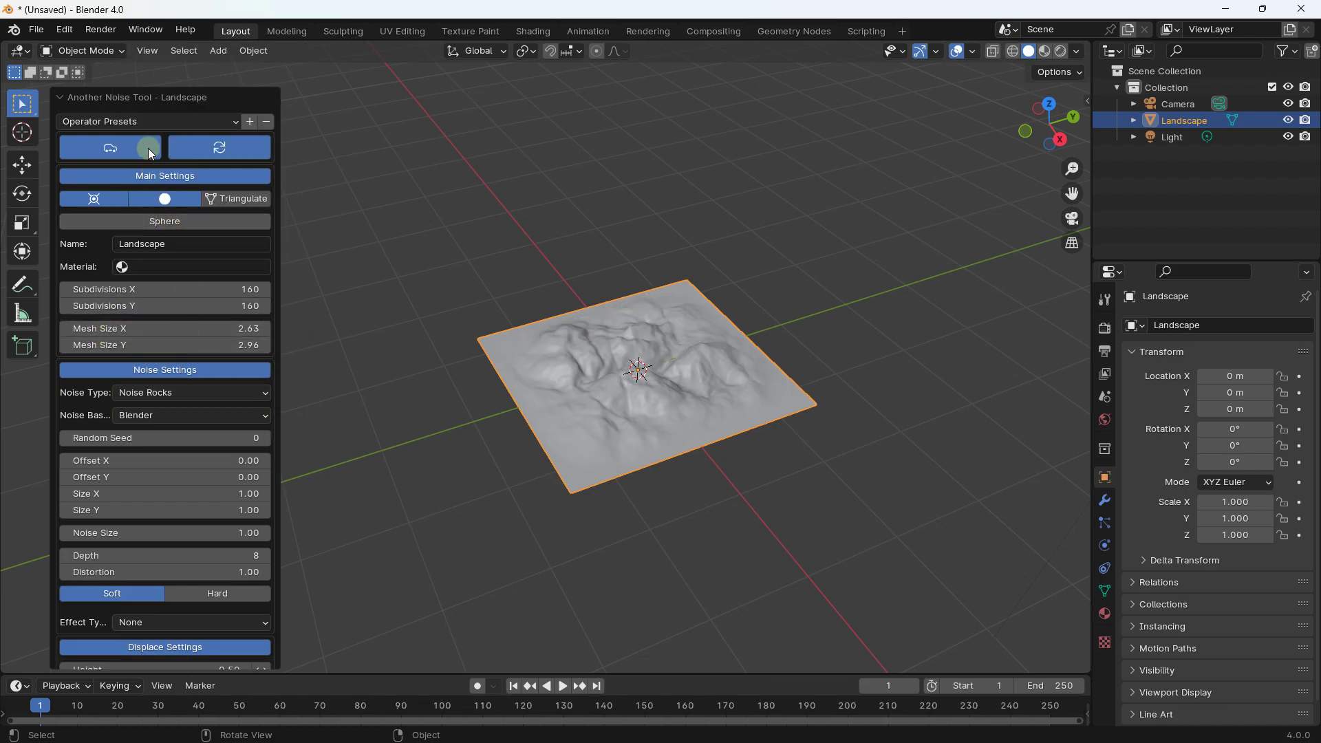
click(172, 397)
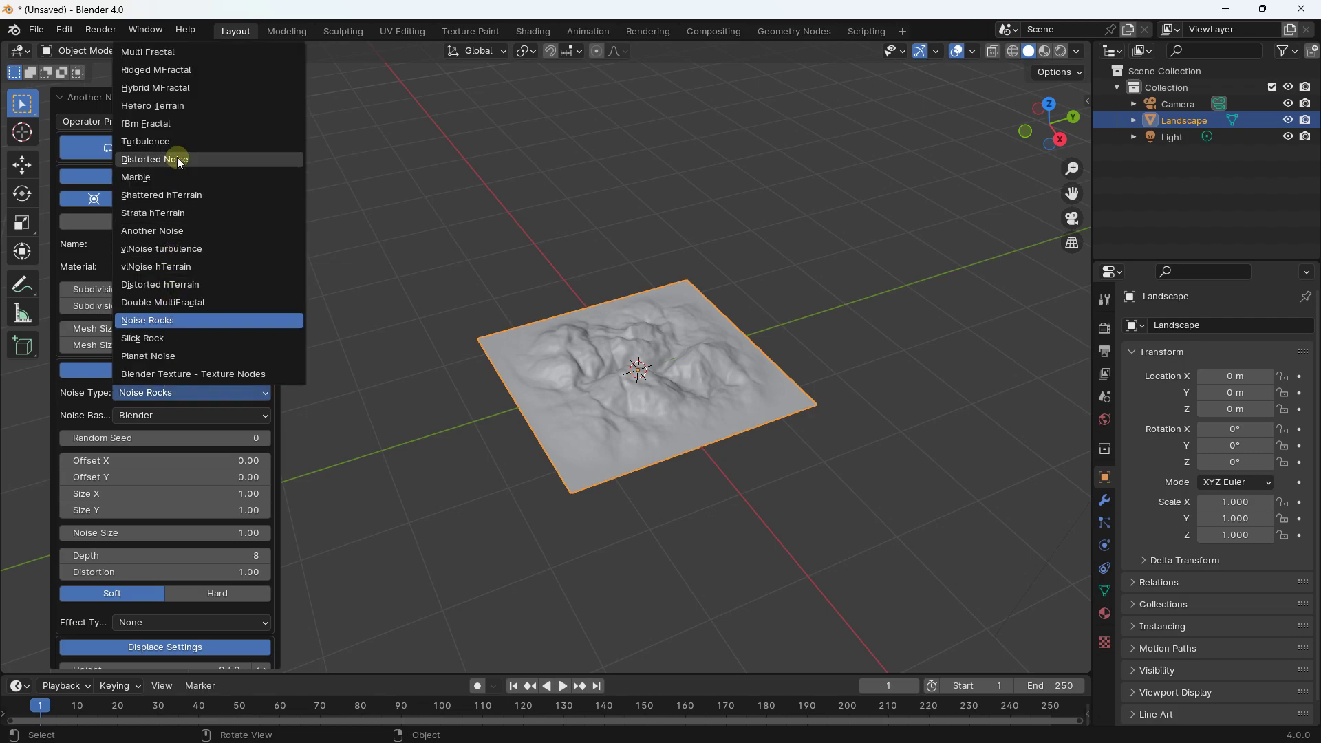
click(177, 139)
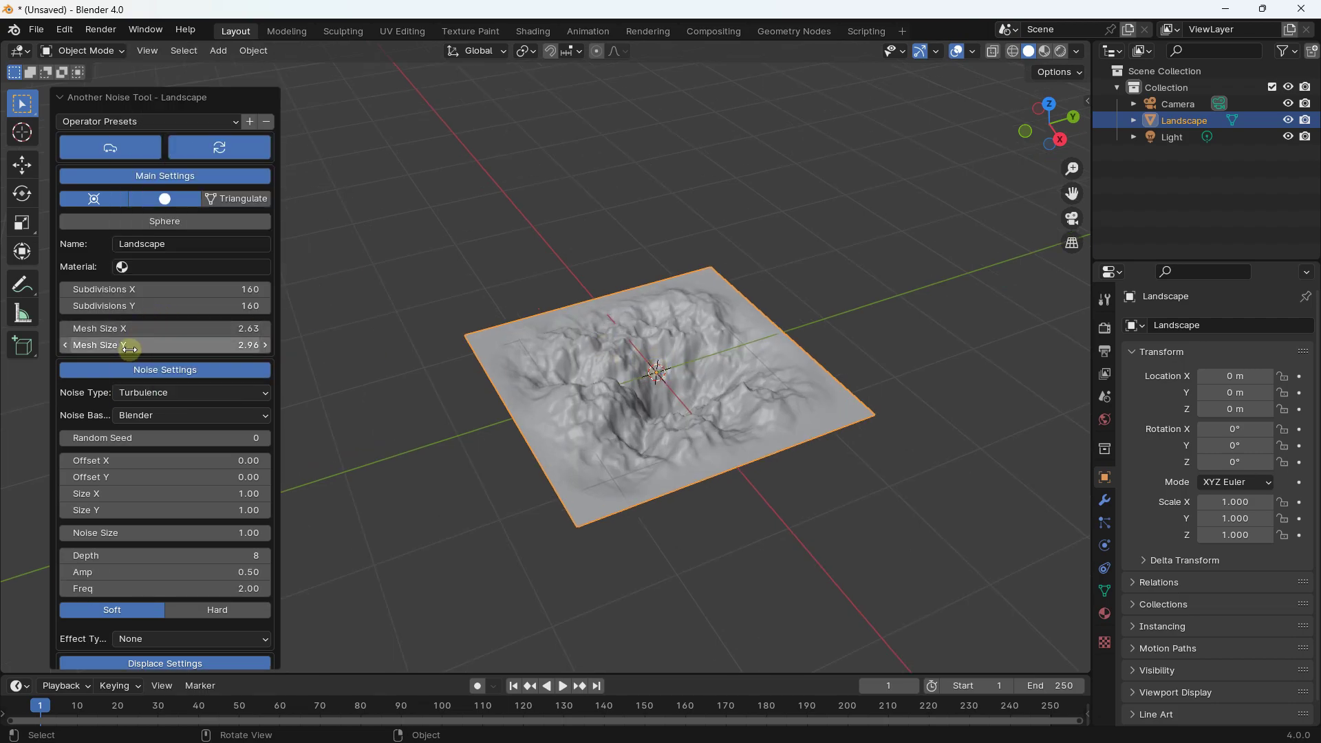
click(134, 391)
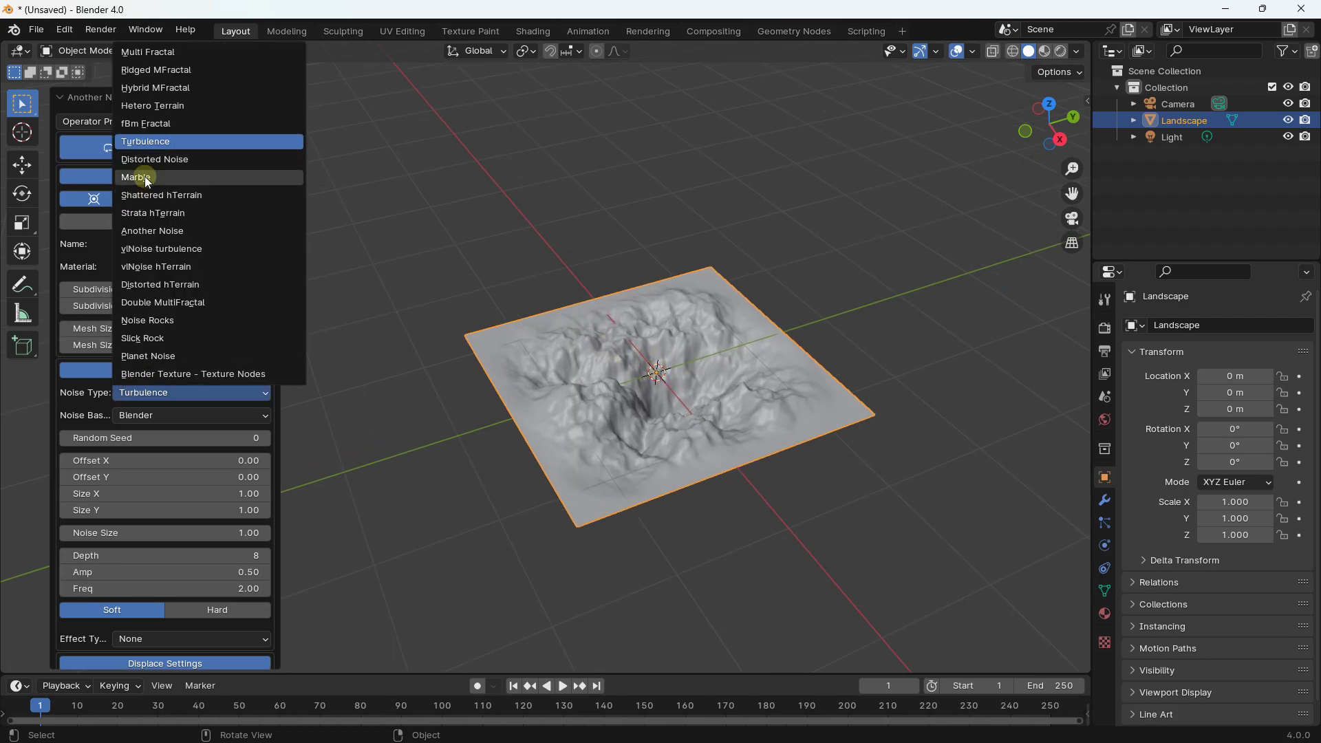
click(187, 104)
Try Perlin as the noise basis, and switch it back to Blender.
click(160, 417)
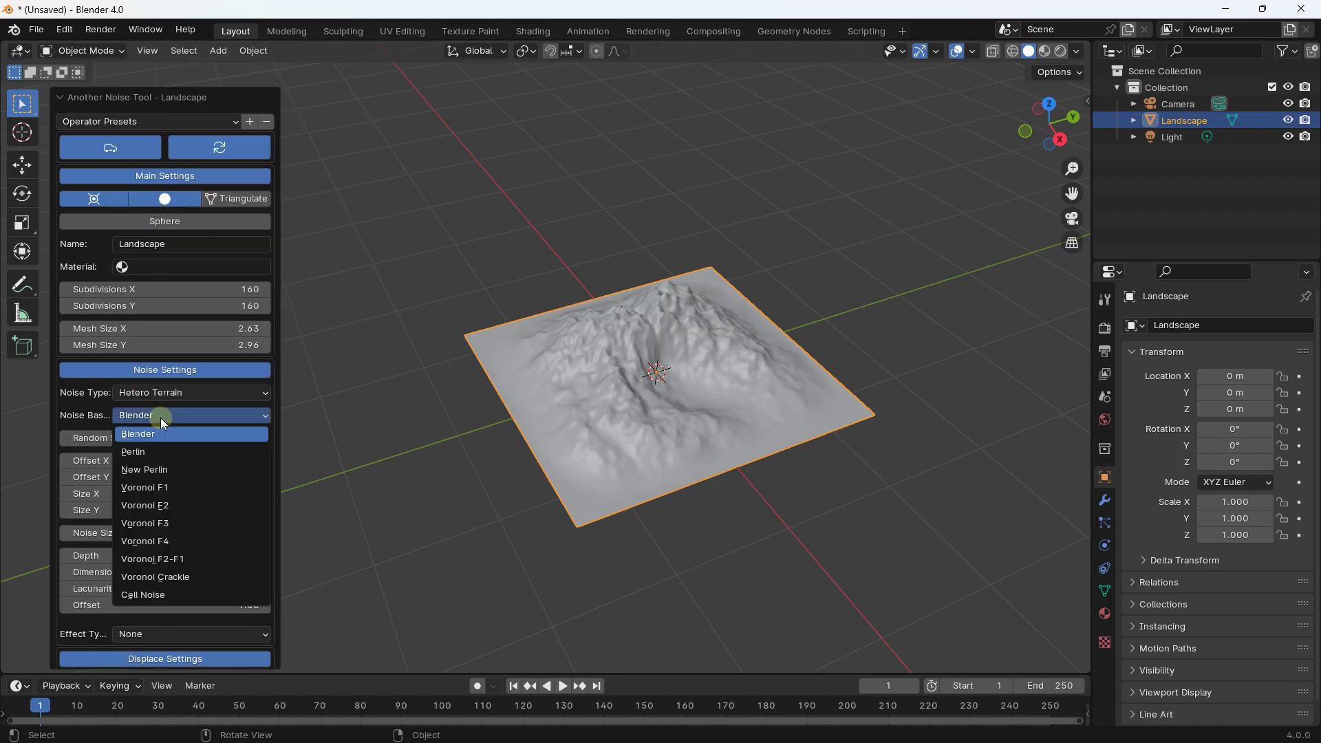
click(159, 454)
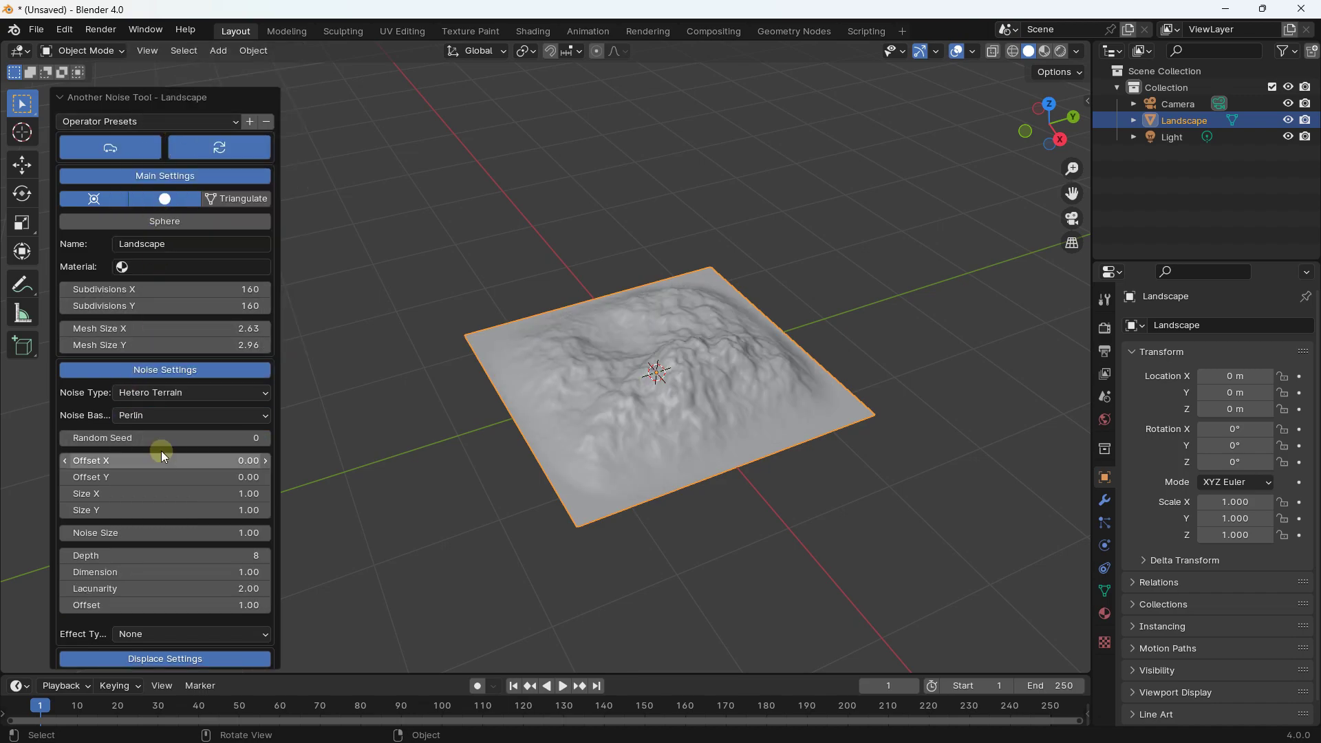
click(195, 416)
click(193, 430)
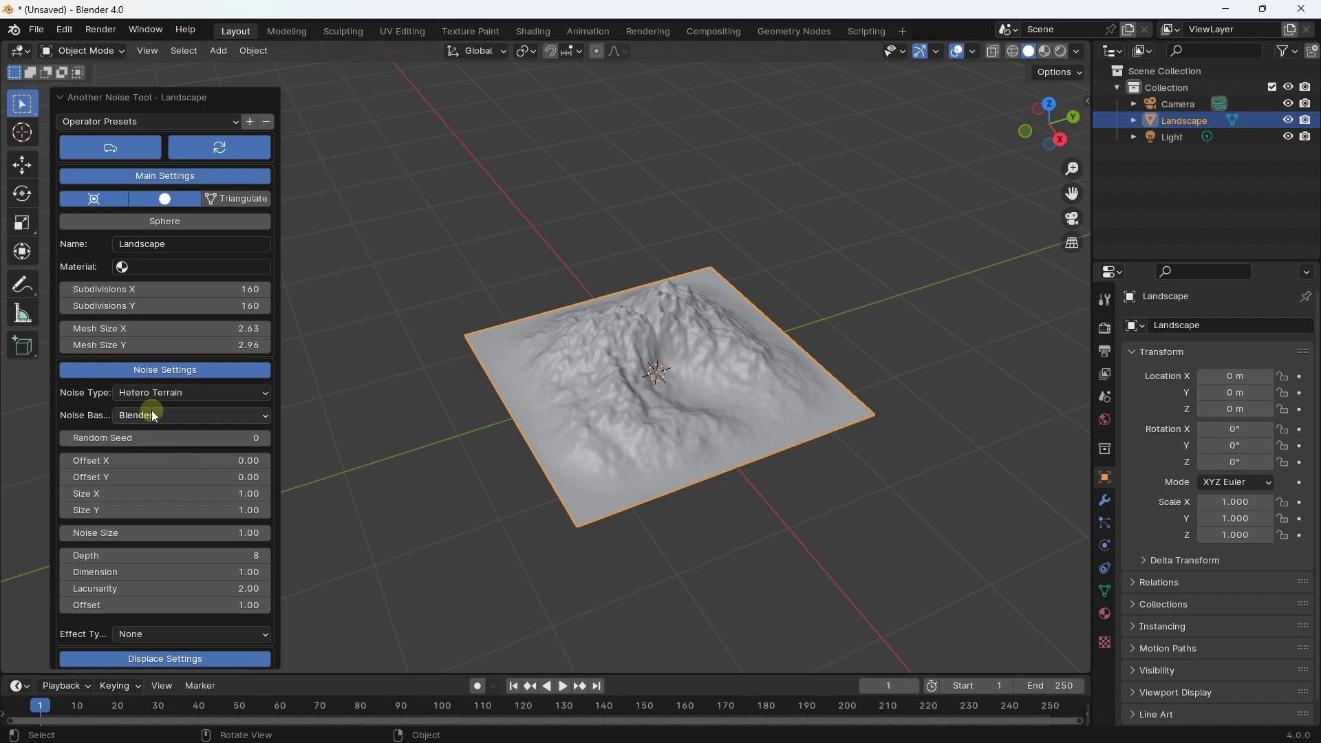
Try random seed 2 for the terrain noise, and return the seed to 0.
click(266, 437)
click(265, 435)
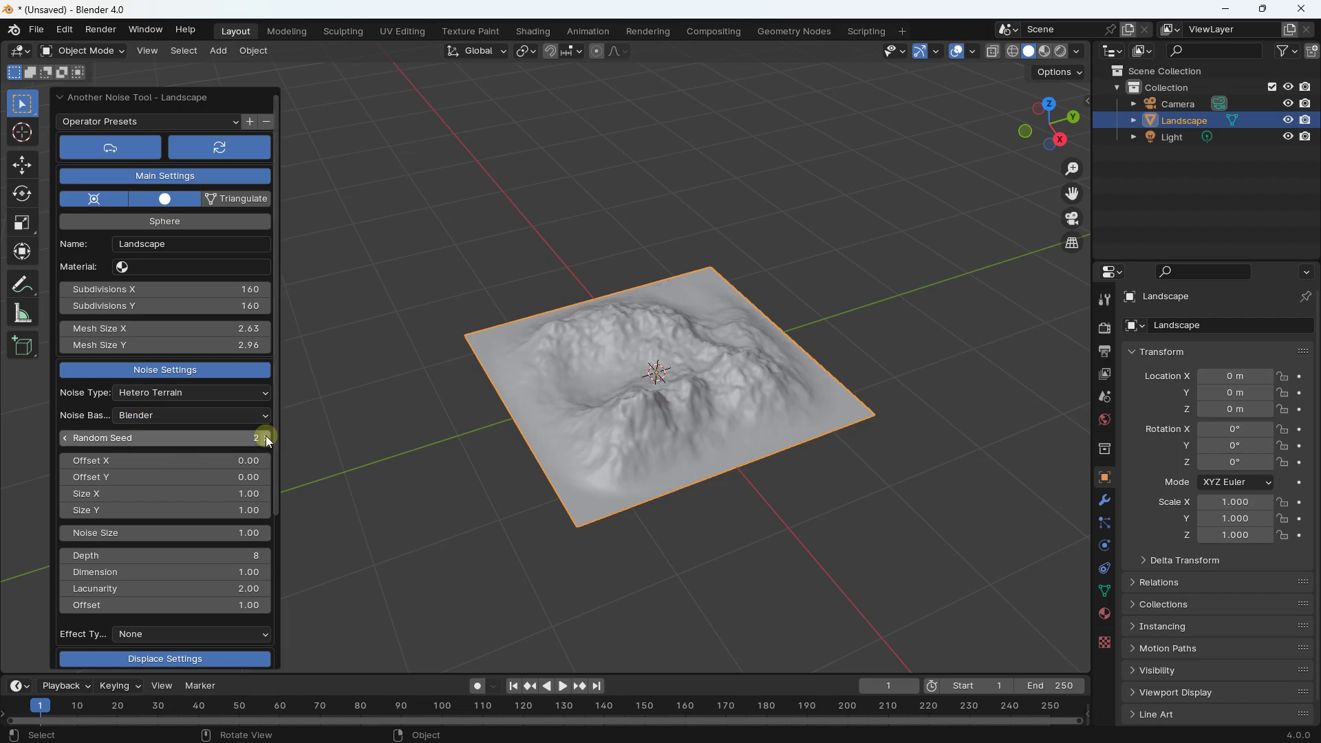
click(65, 439)
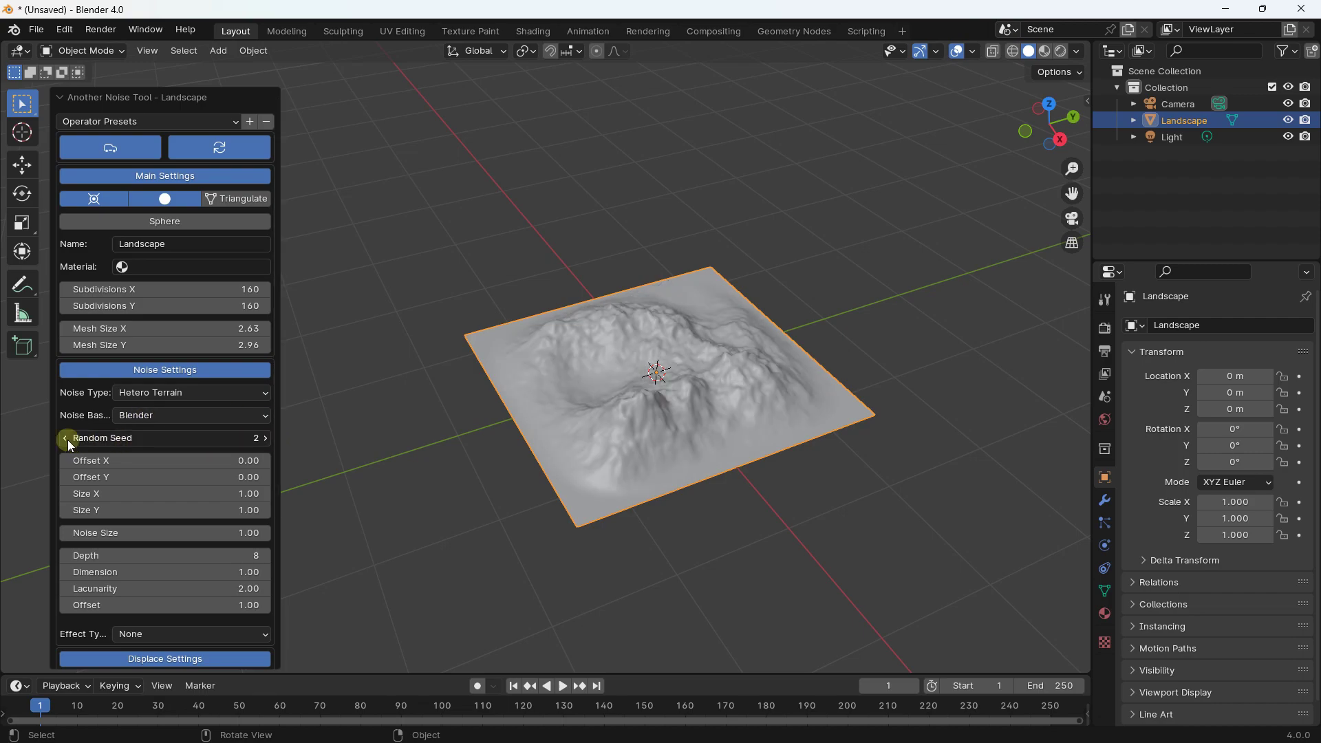
click(66, 439)
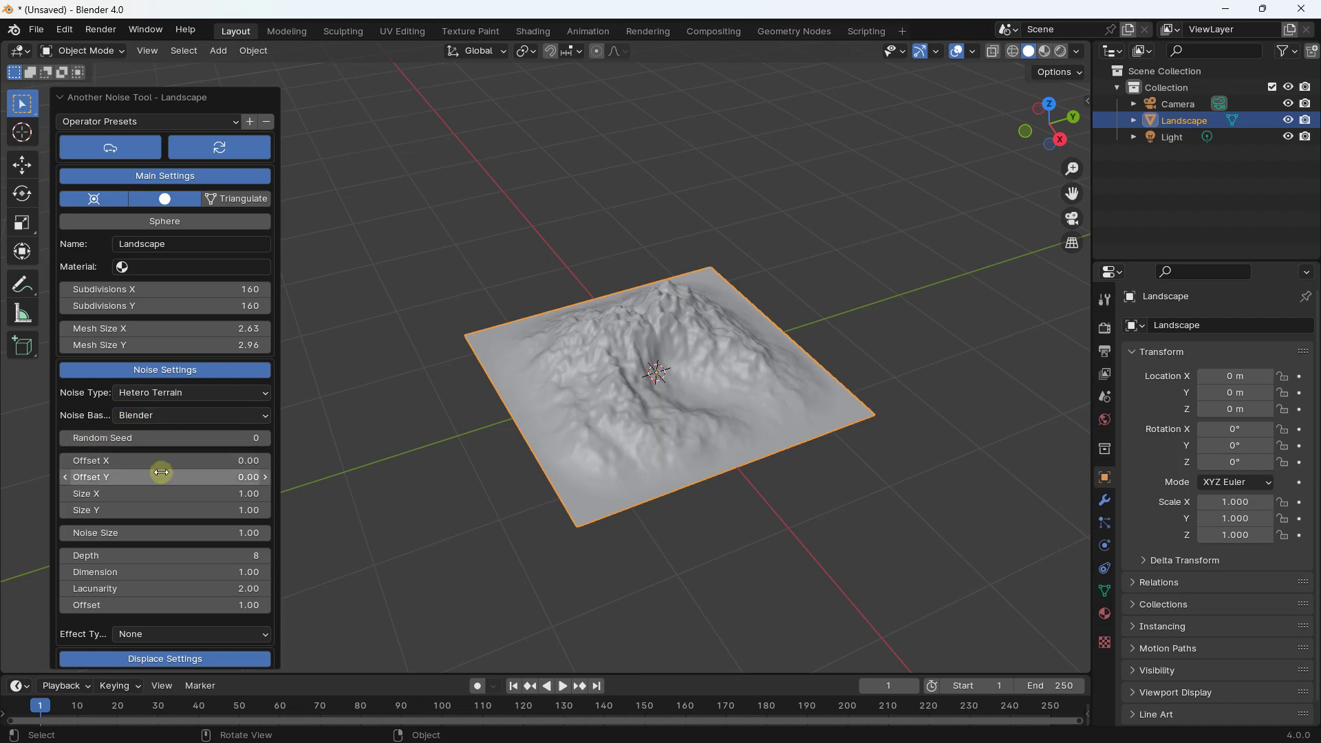
Set the noise offset to about 0.72 in X and -0.42 in Y, its X and Y sizes to 0.76 and 1.15, and the noise size to 0.61.
drag(158, 463, 155, 510)
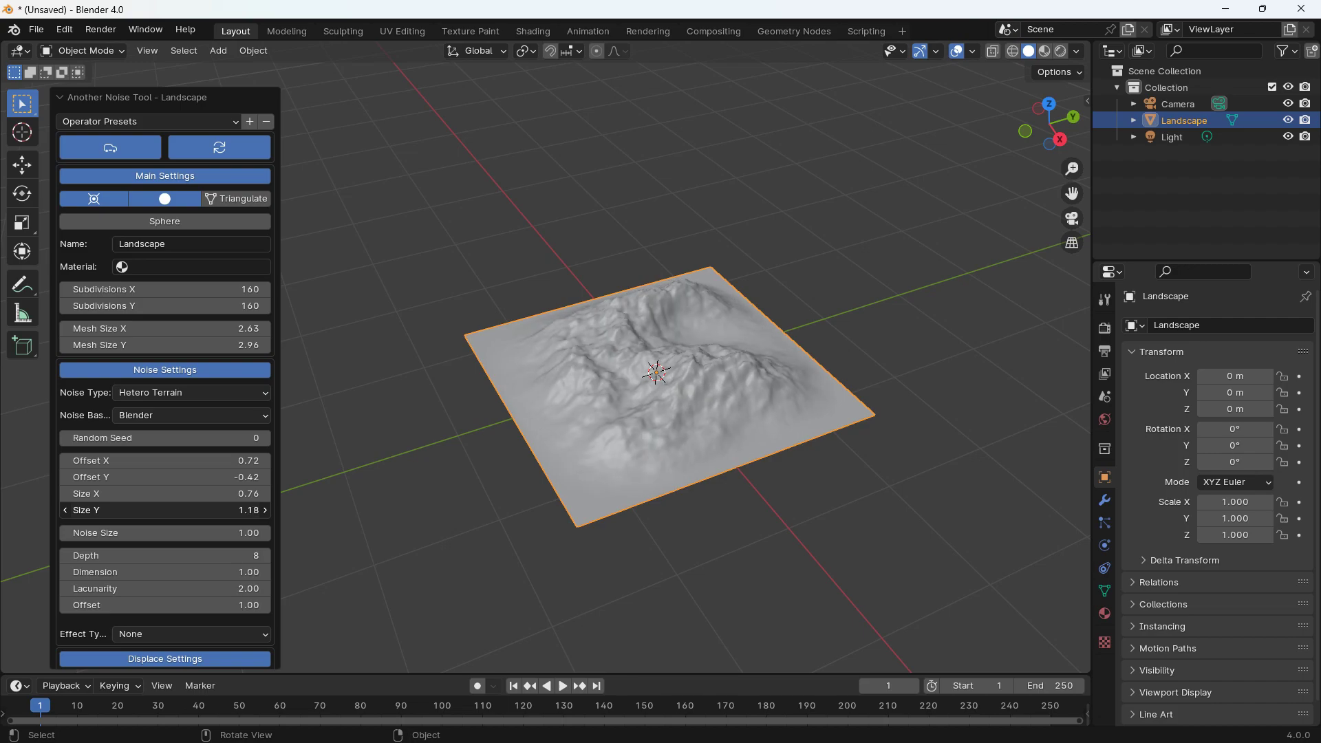
scroll(154, 510, down, 3)
drag(159, 464, 159, 463)
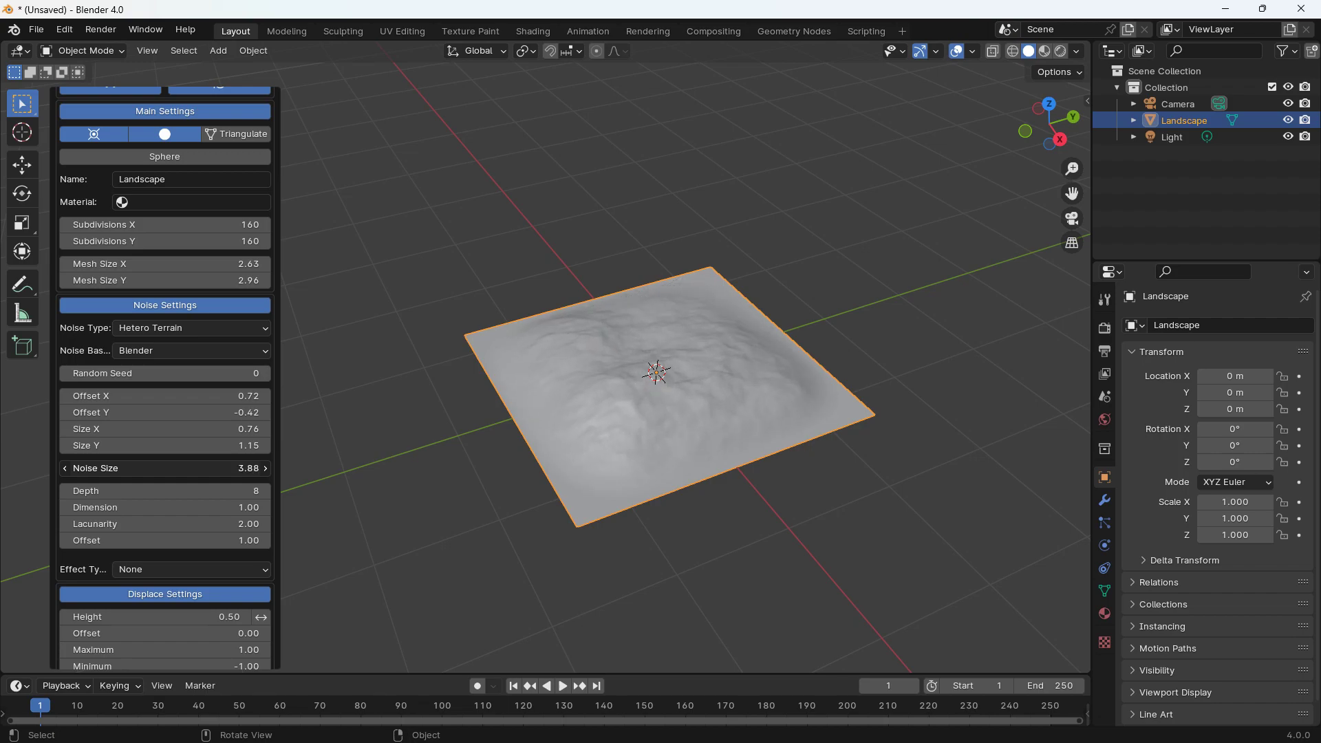
drag(159, 468, 248, 463)
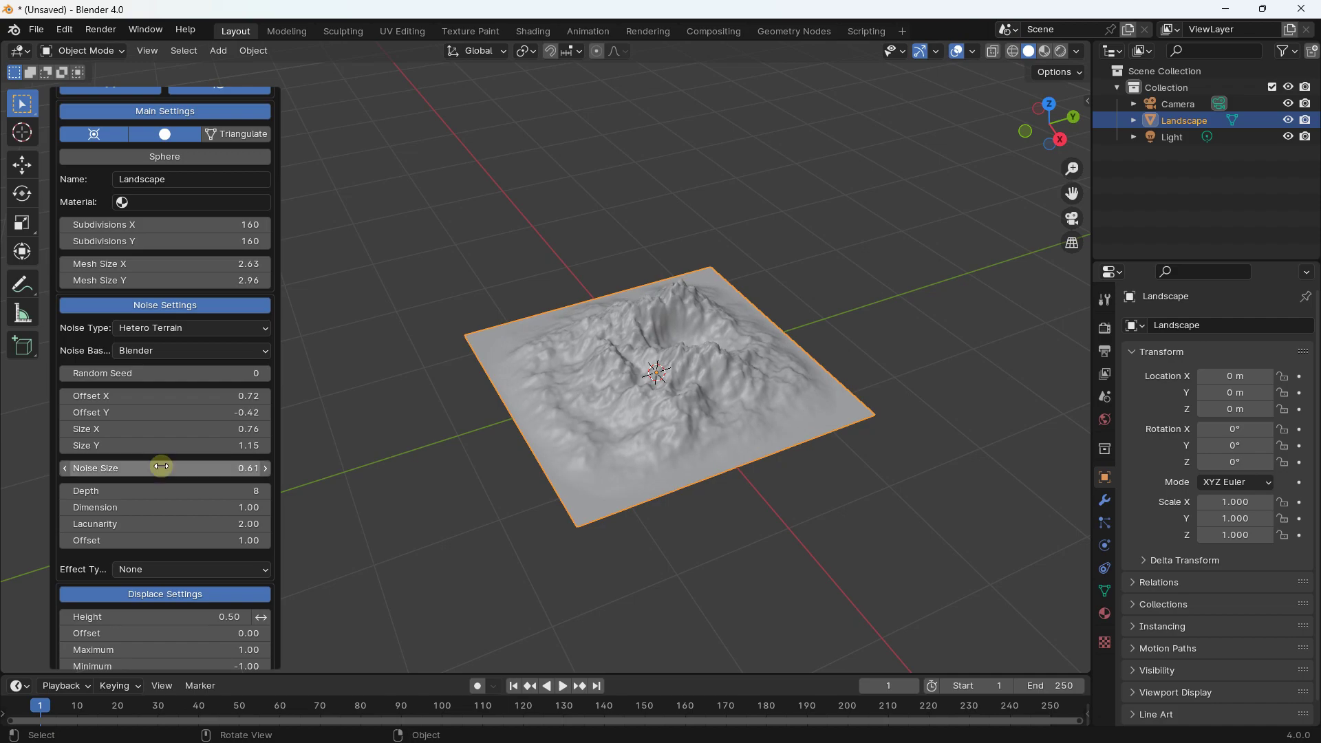
Set the noise dimension to 0.70 and raise the terrain's displacement height to 1.40.
scroll(247, 463, down, 5)
mouse_move(169, 367)
mouse_down()
mouse_move(199, 367)
mouse_move(75, 368)
mouse_move(169, 369)
mouse_up()
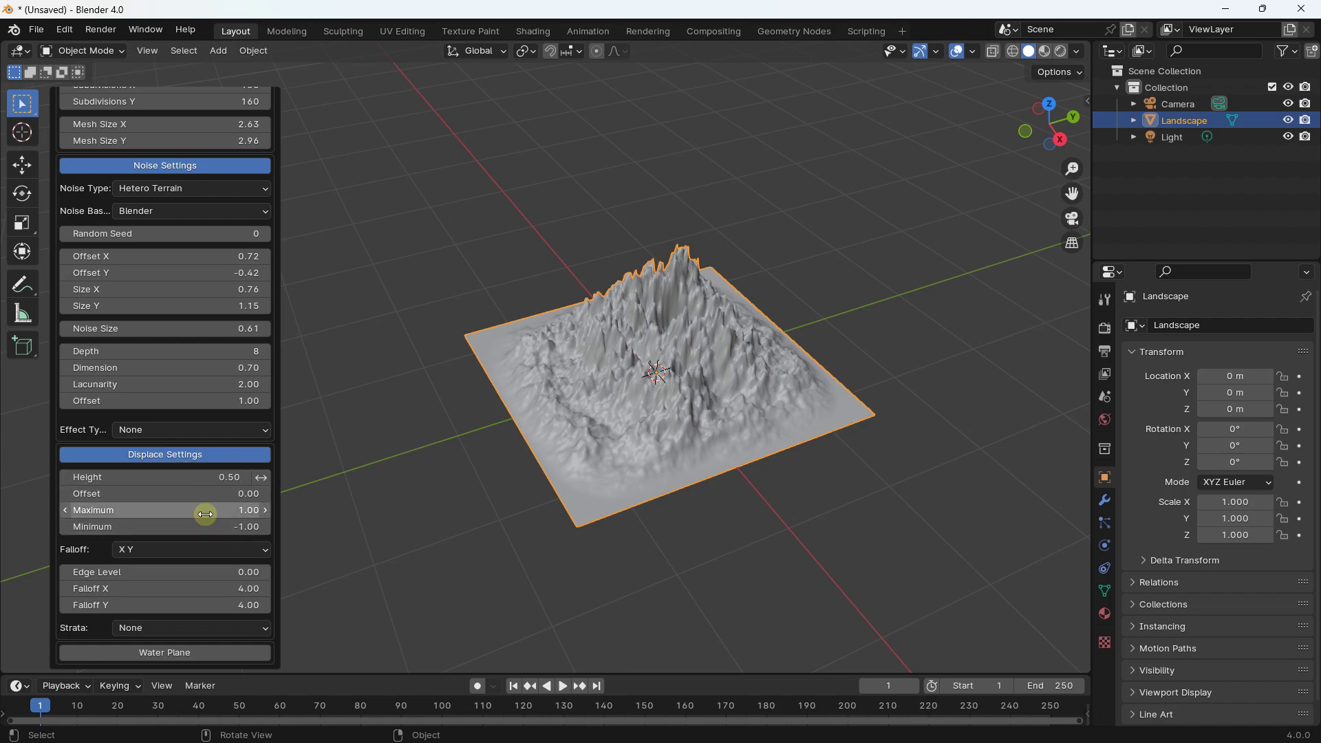
drag(194, 477, 253, 477)
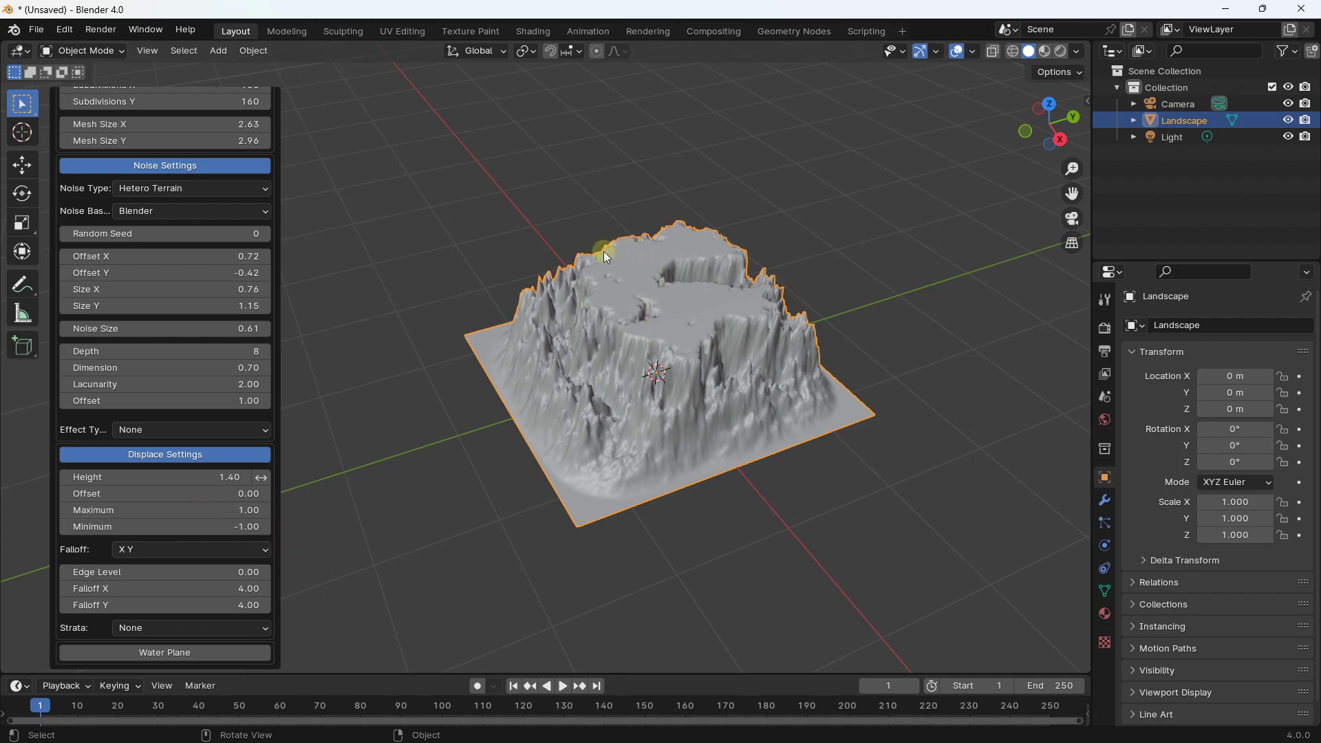
Raise the terrain's displacement maximum to 4.18, try a height of 3.29, and lower the height to 1.70.
click(236, 477)
text(2.12)
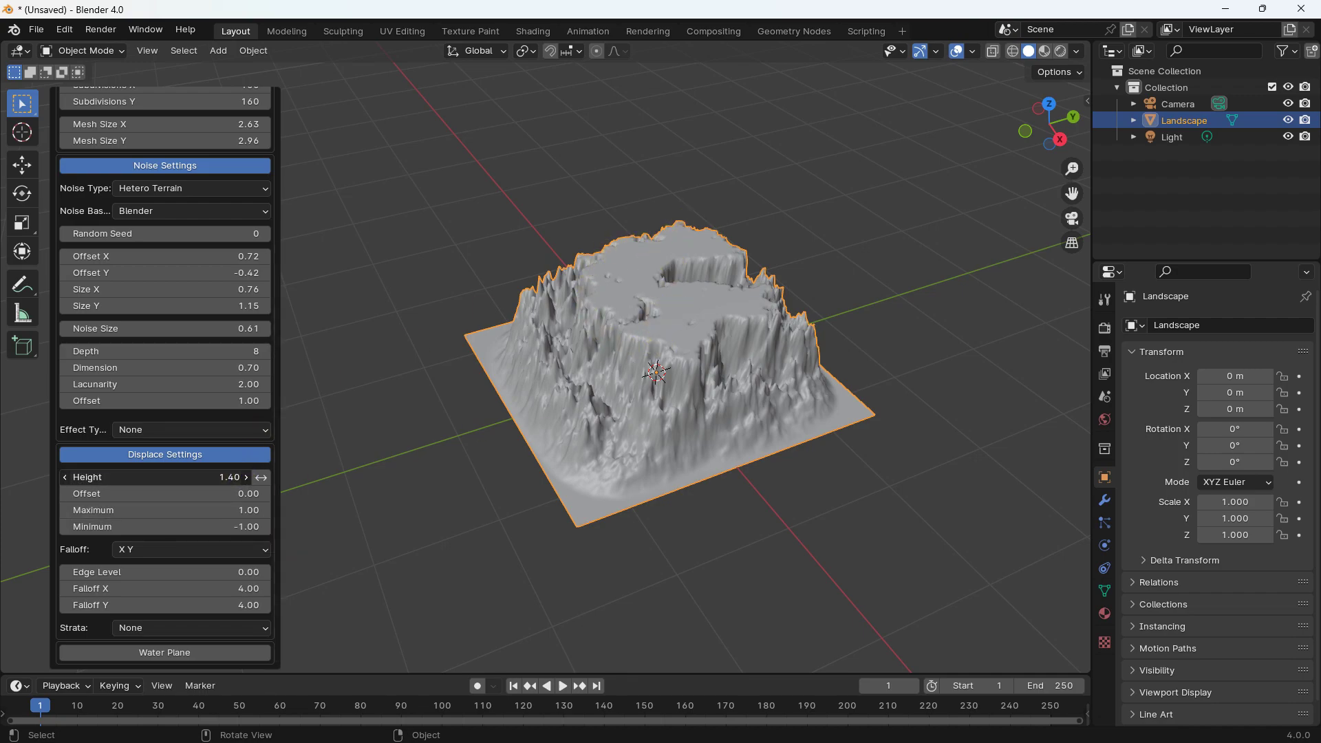
key(Return)
drag(165, 478, 267, 481)
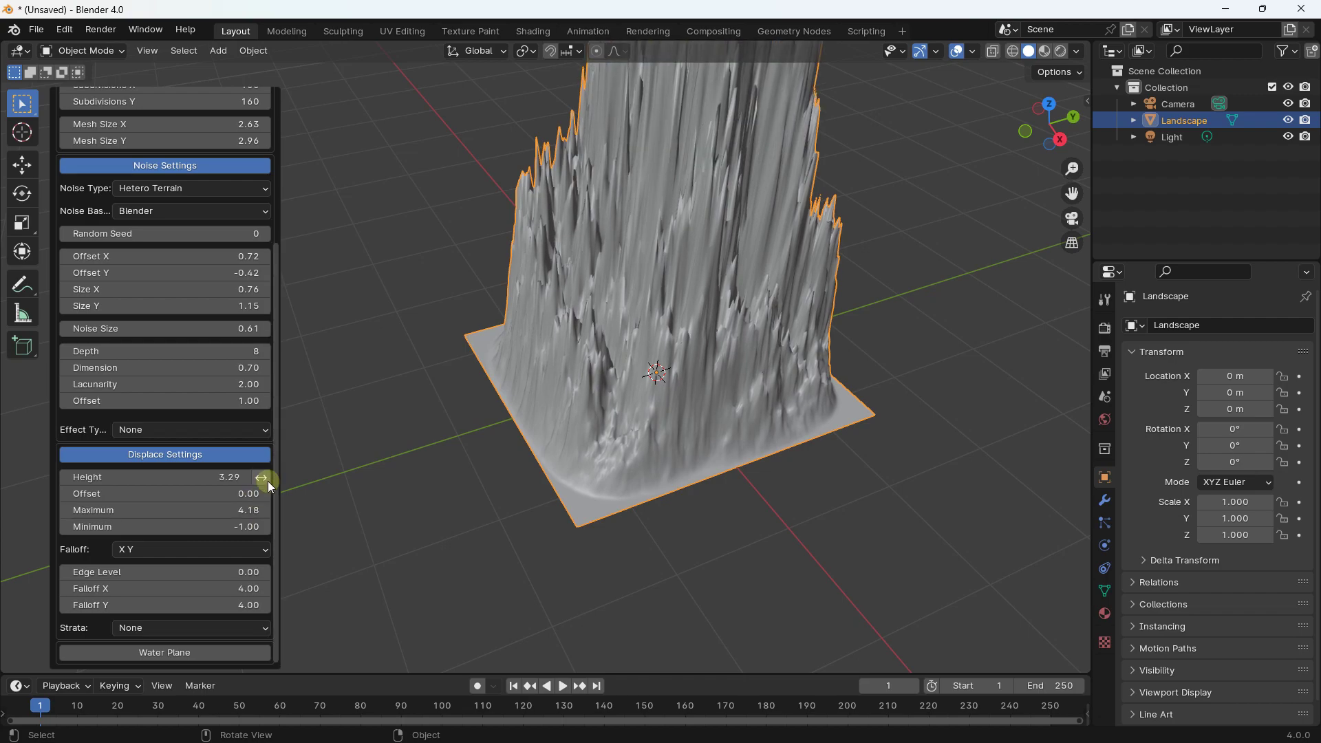
scroll(495, 361, down, 3)
scroll(513, 357, up, 1)
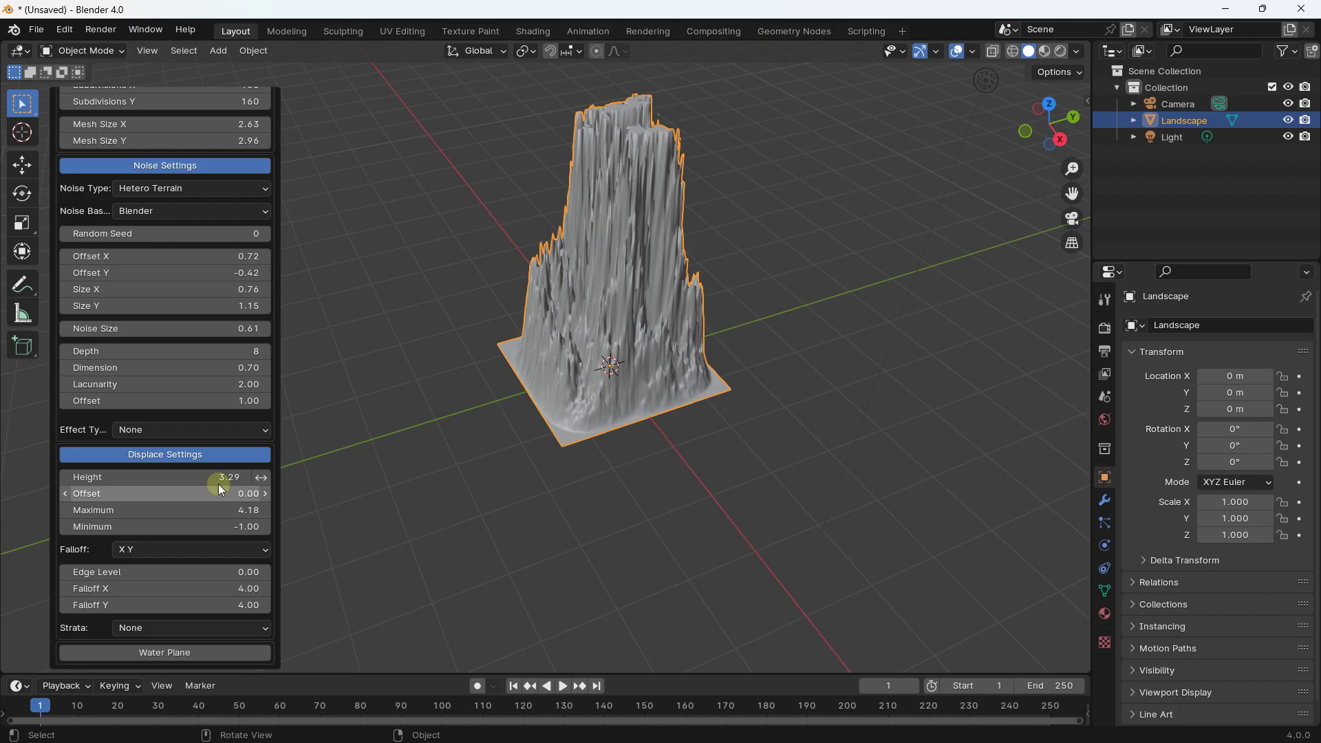
drag(262, 477, 236, 486)
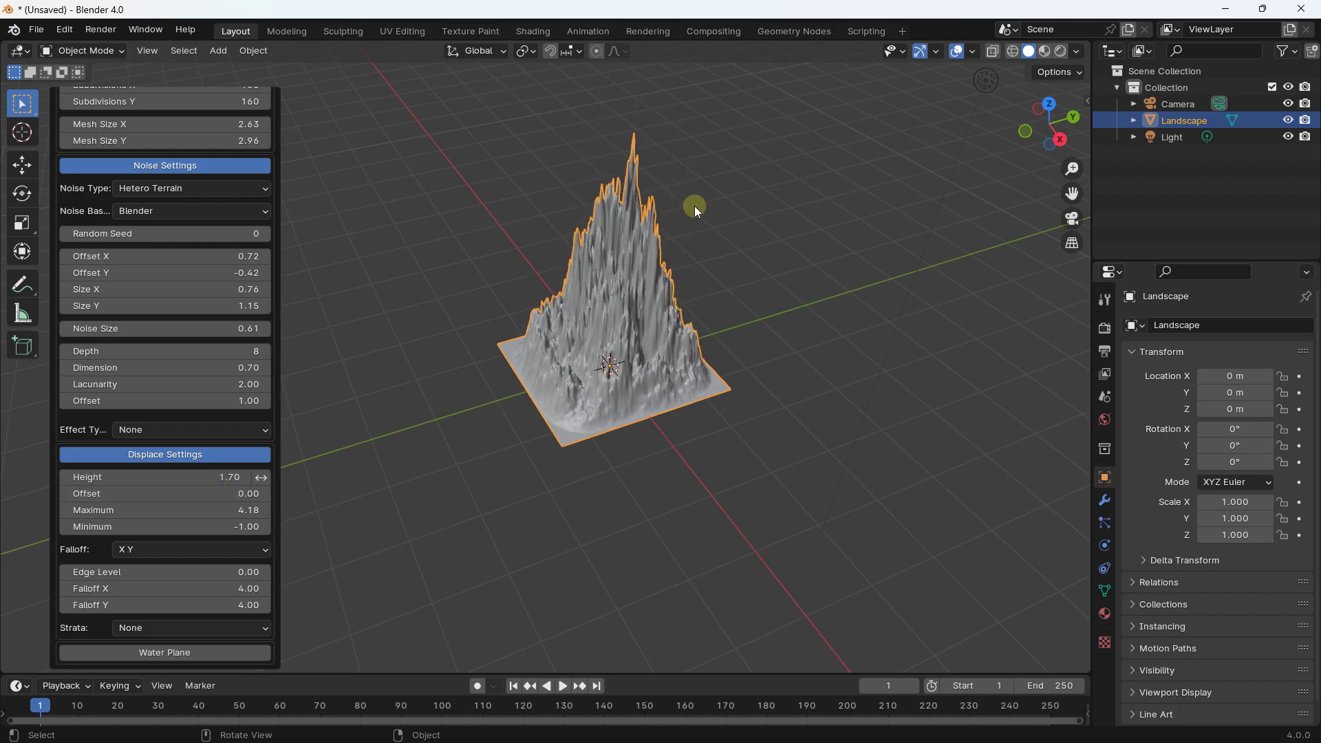
Try a low displacement maximum and a strongly negative offset, and settle on height 0.98, offset 0.72, maximum 3.16 and minimum -1.03.
scroll(696, 205, up, 3)
middle_drag(648, 213, 414, 370)
drag(245, 516, 178, 510)
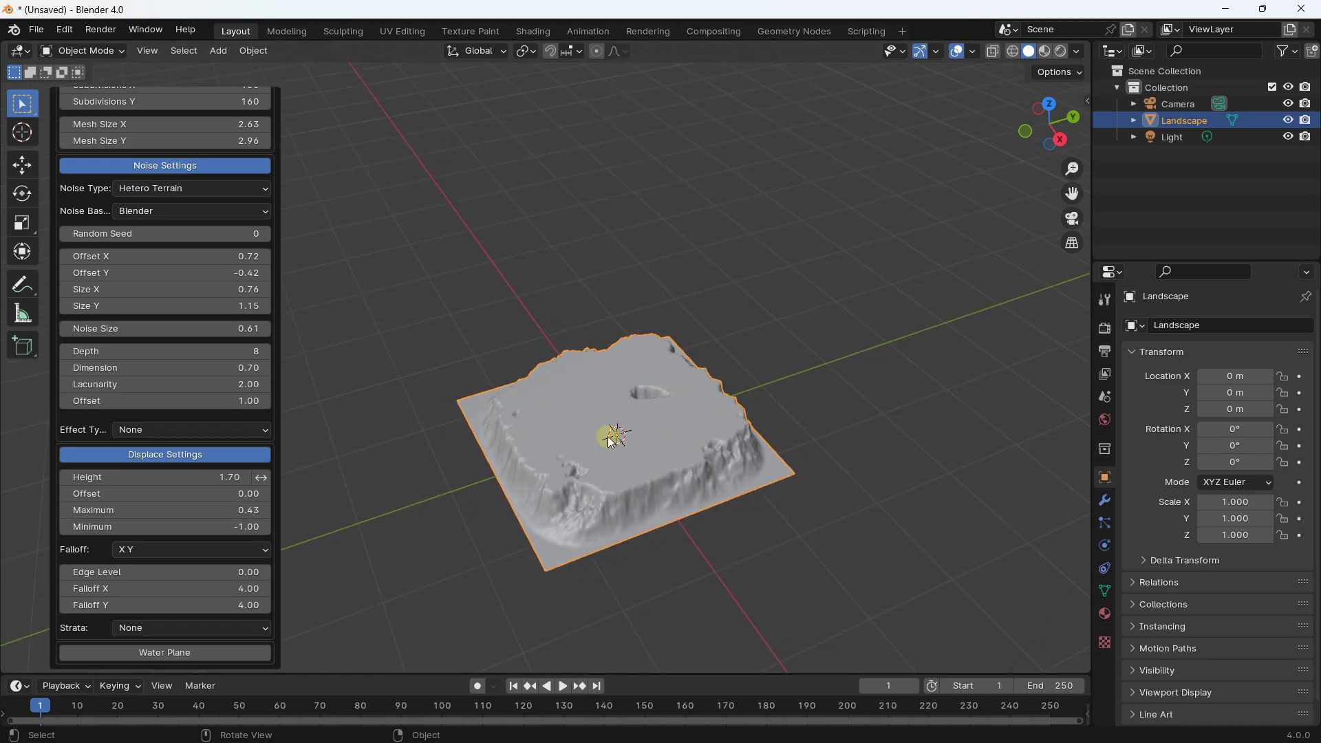
drag(165, 493, 66, 493)
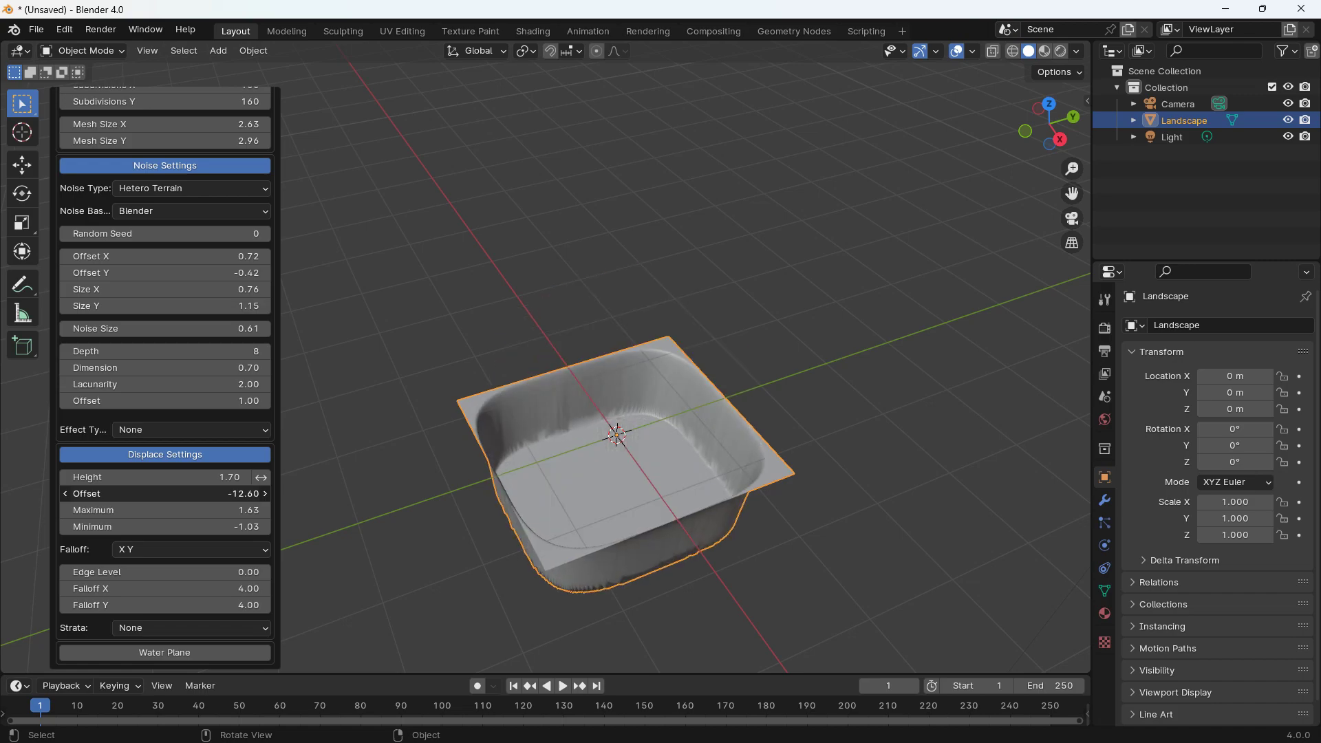
drag(83, 494, 303, 512)
mouse_move(221, 478)
mouse_down()
mouse_move(265, 510)
mouse_move(242, 478)
mouse_up()
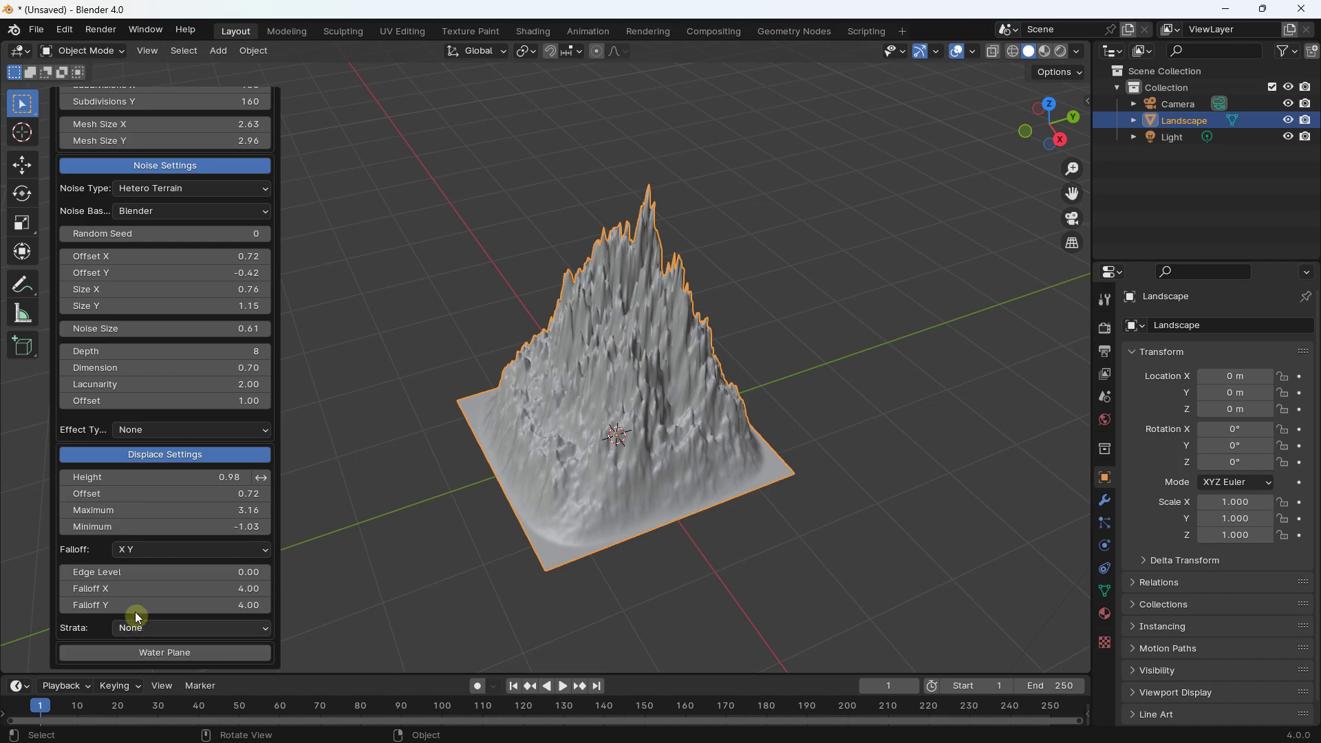
Add a water plane to the landscape and inspect it around the terrain's base.
click(151, 653)
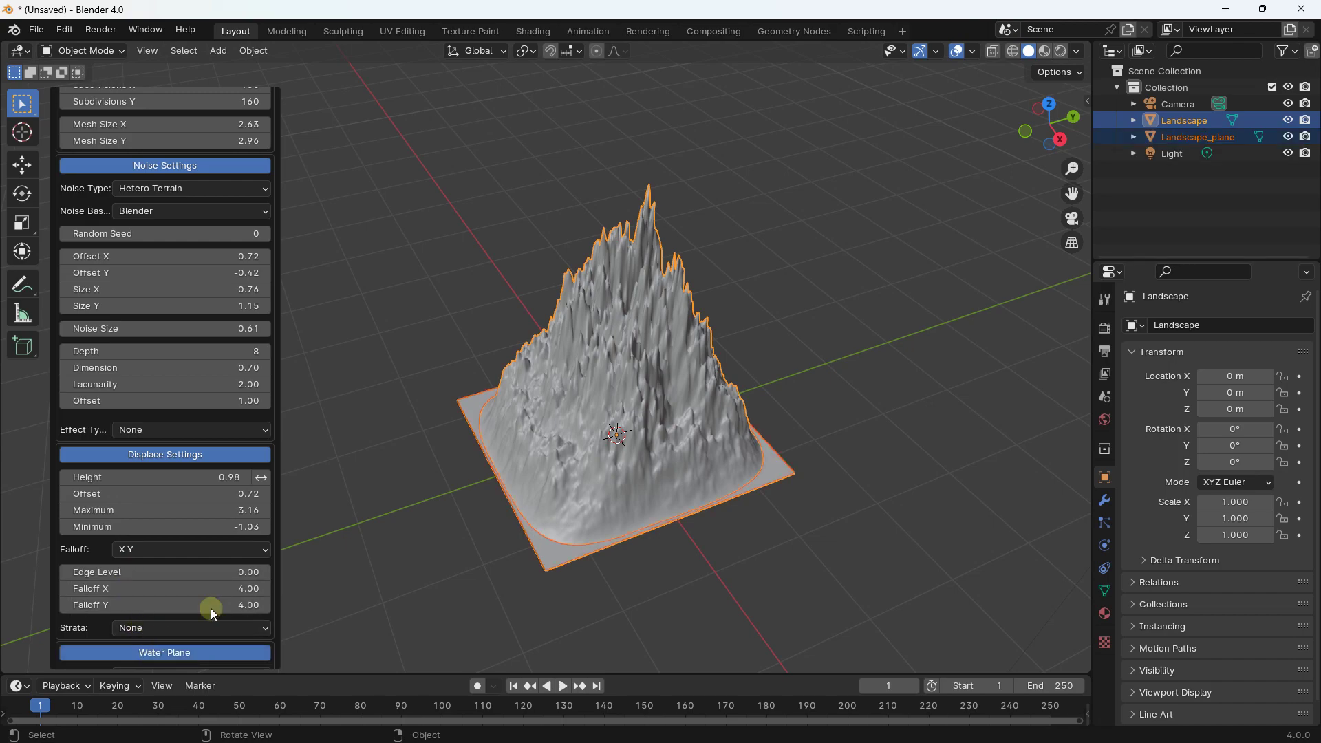
middle_drag(605, 564, 582, 520)
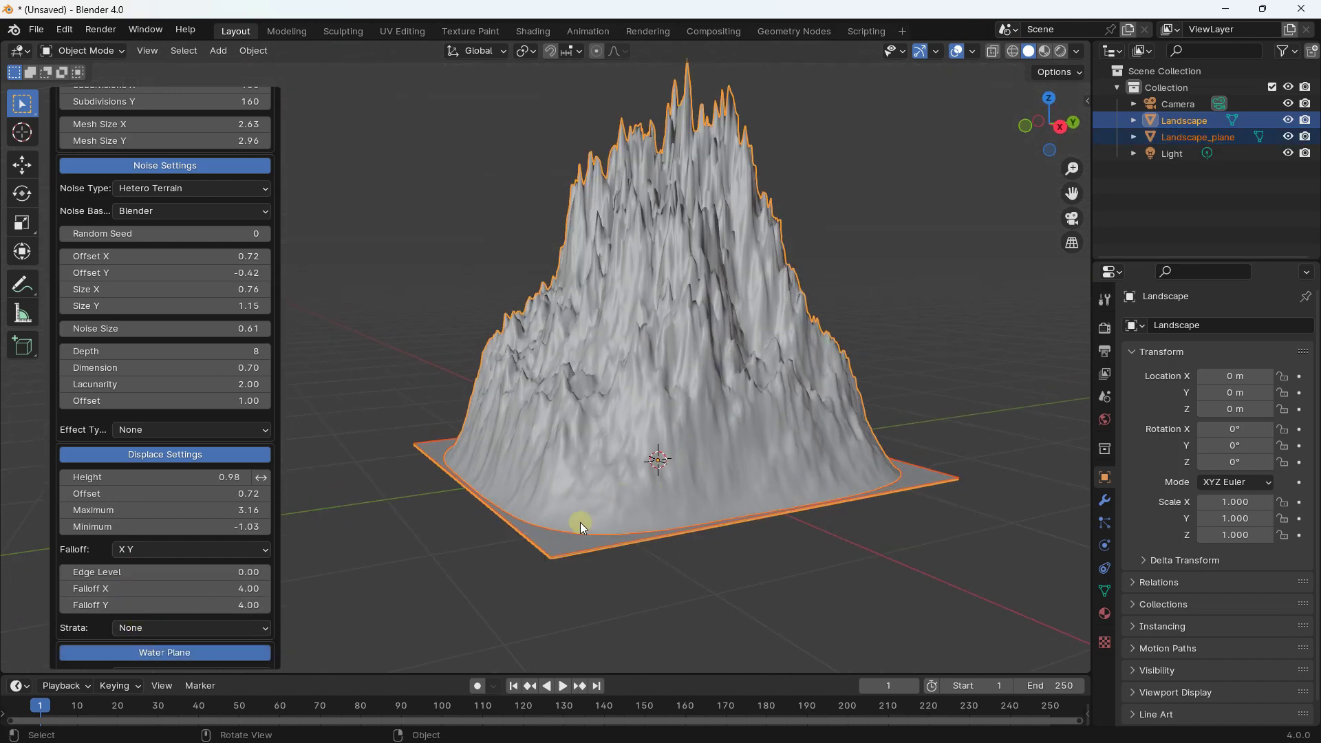
scroll(385, 254, down, 2)
middle_drag(372, 259, 186, 207)
scroll(186, 207, up, 5)
scroll(369, 332, down, 4)
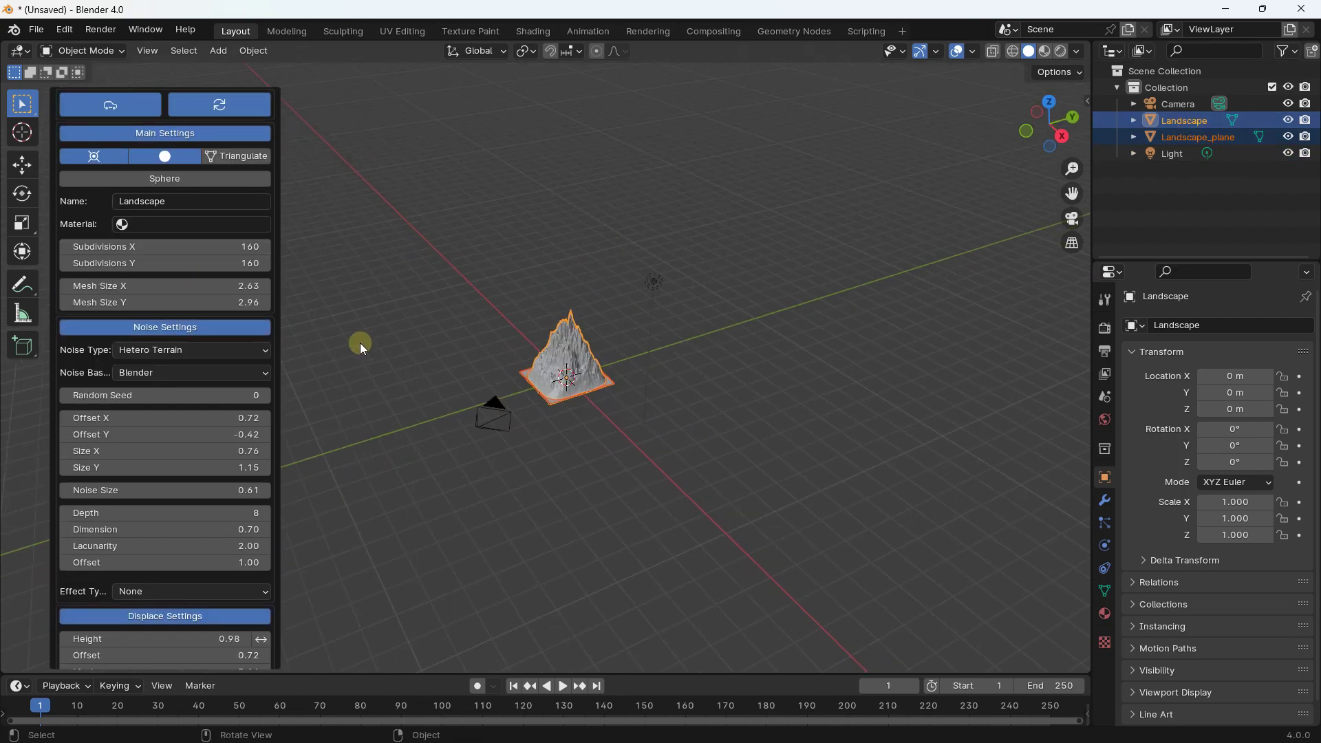
Finish adjusting the landscape settings and delete the separate water plane object from the scene.
scroll(257, 456, down, 6)
scroll(416, 324, down, 5)
click(416, 323)
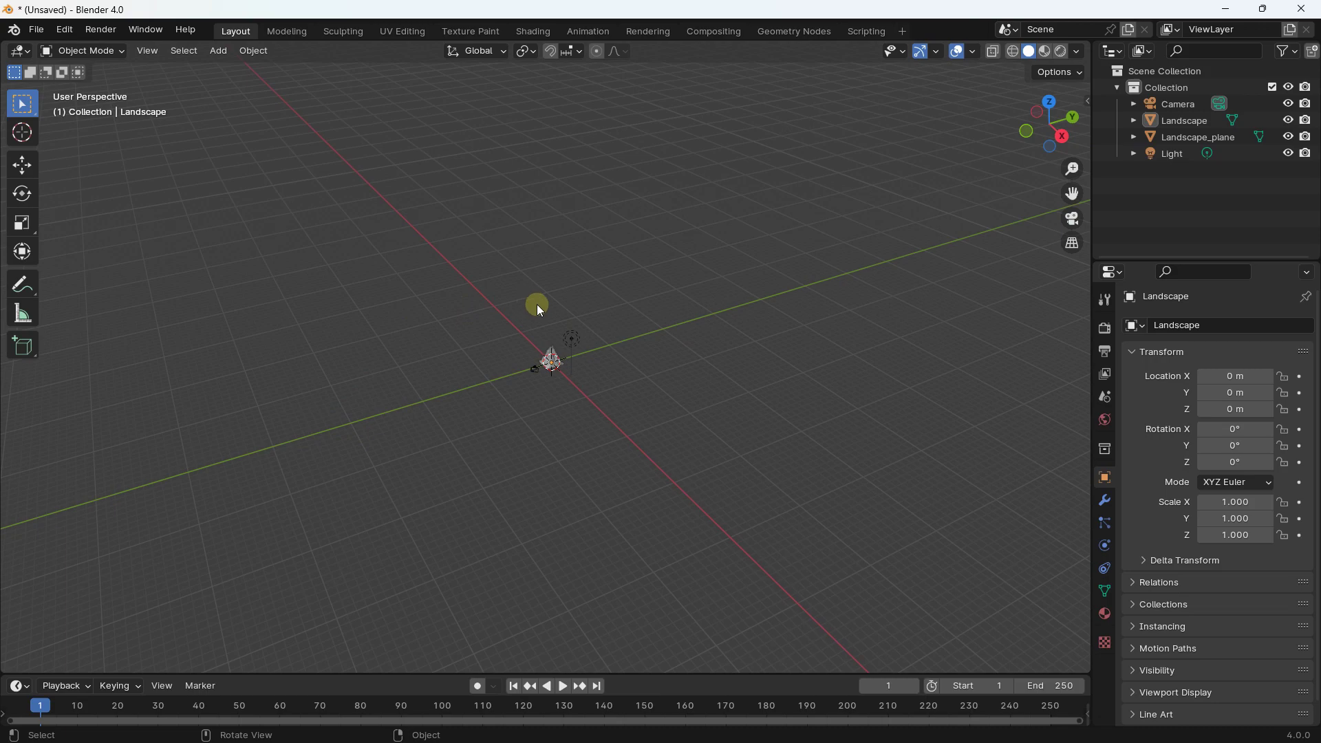
scroll(601, 361, up, 7)
scroll(601, 362, up, 2)
click(609, 351)
scroll(636, 361, up, 2)
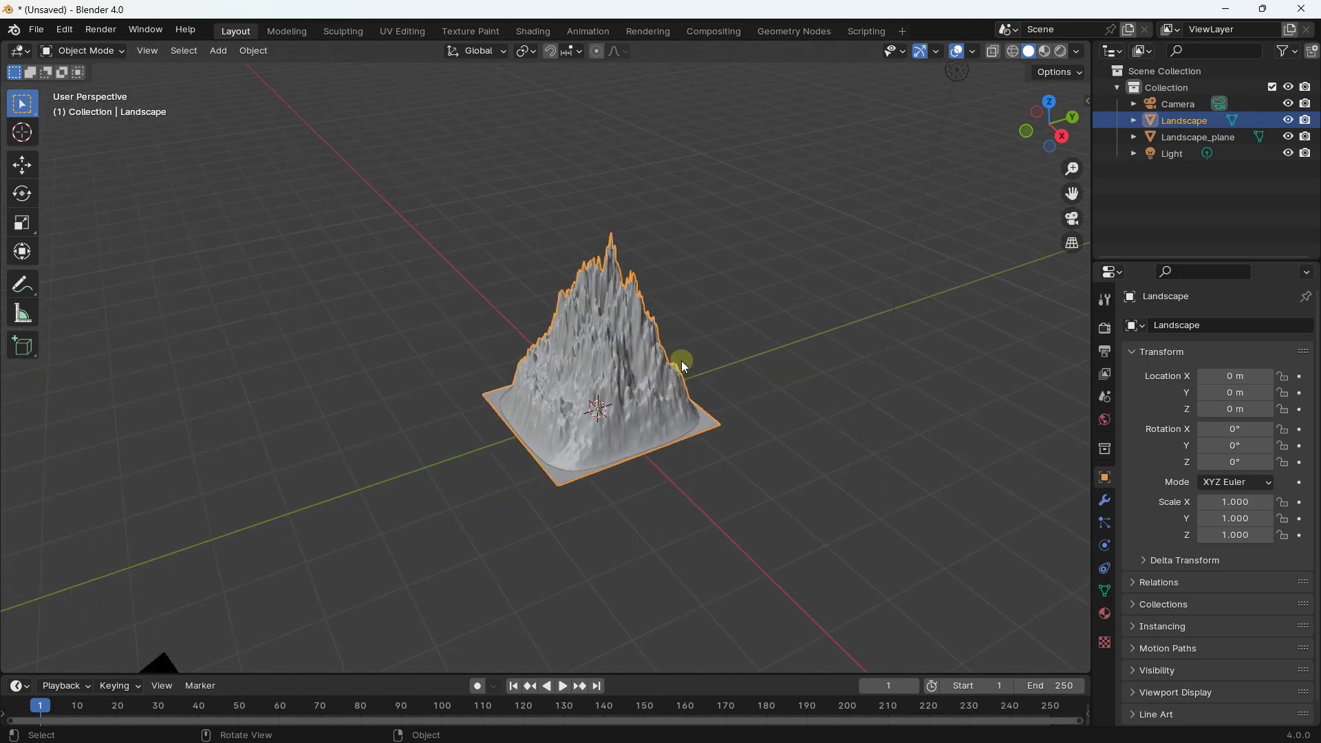
click(1188, 134)
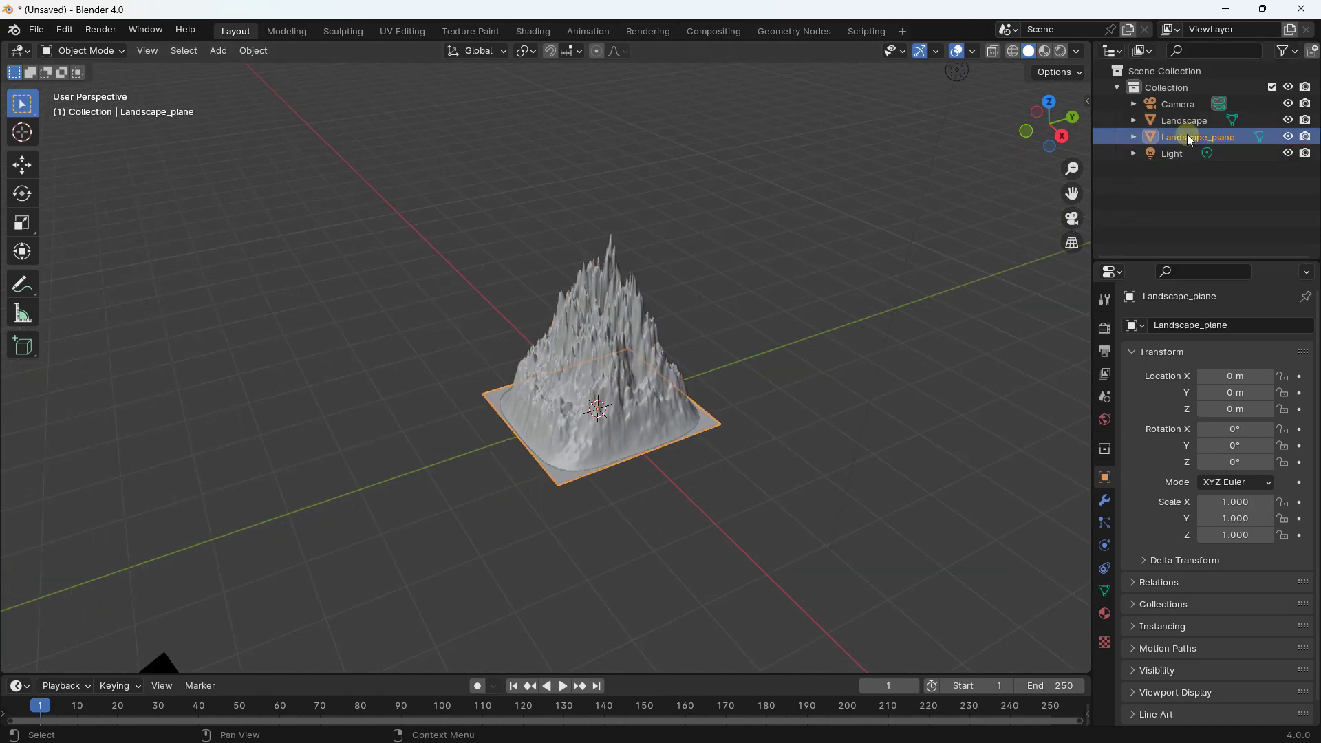
key(x)
Scale the landscape up uniformly by about 1.65, rescale it along Z, and scale it uniformly once more.
click(625, 372)
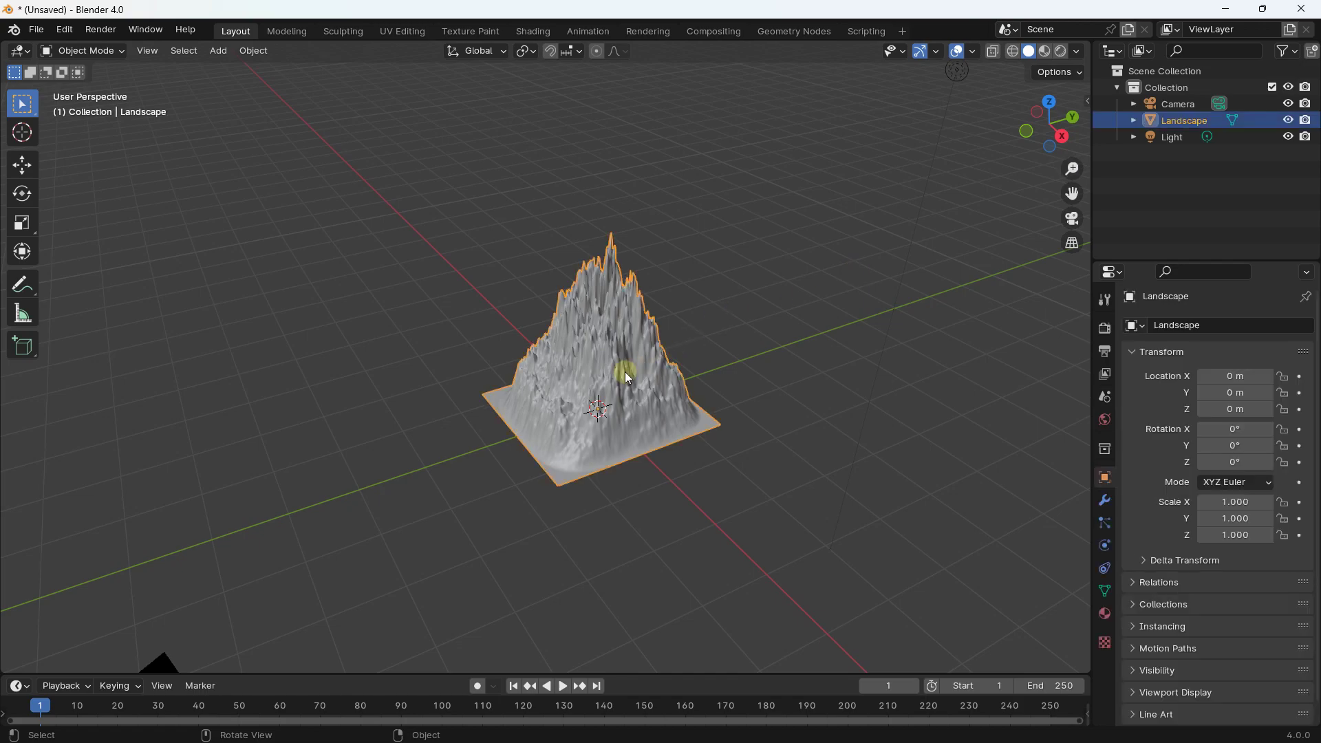
key(s)
click(629, 340)
key(s)
key(z)
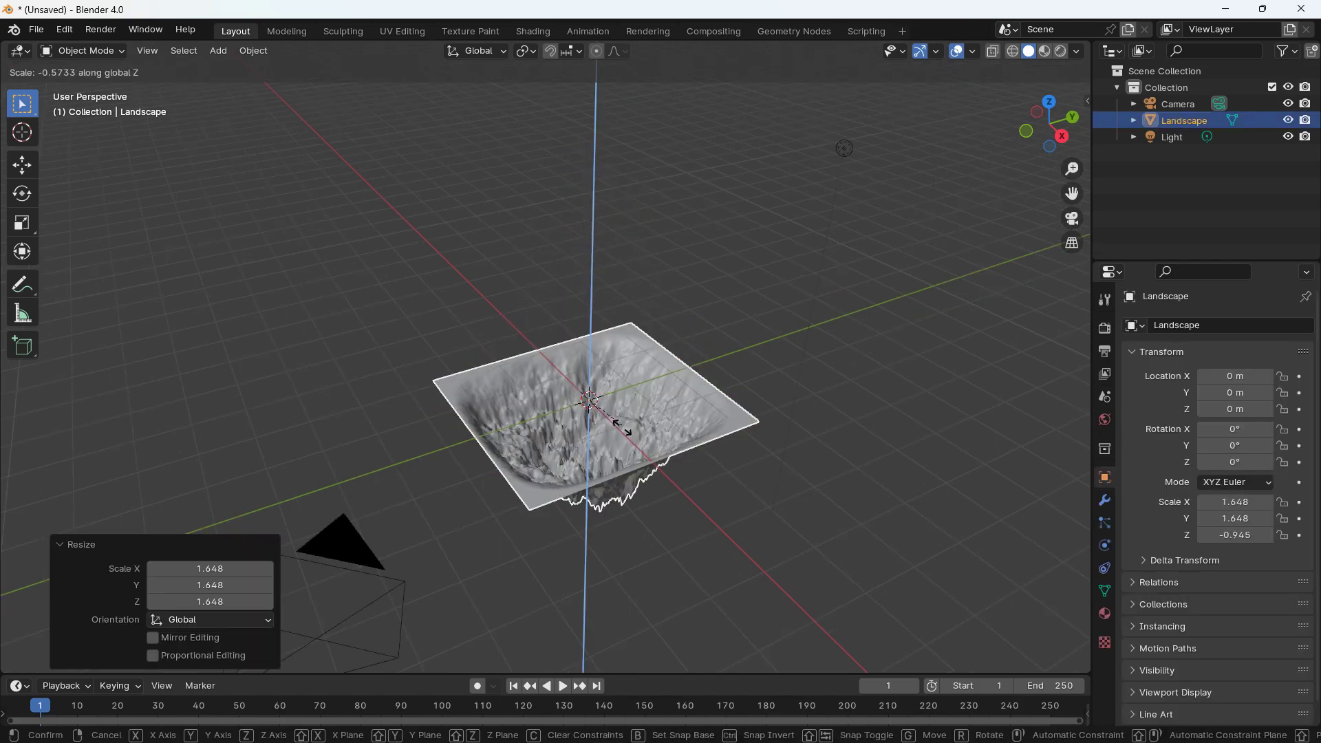
click(615, 370)
key(s)
click(641, 329)
middle_drag(642, 329, 612, 343)
scroll(629, 323, down, 3)
Delete the landscape and add a new Landscape mesh to the empty scene.
key(Delete)
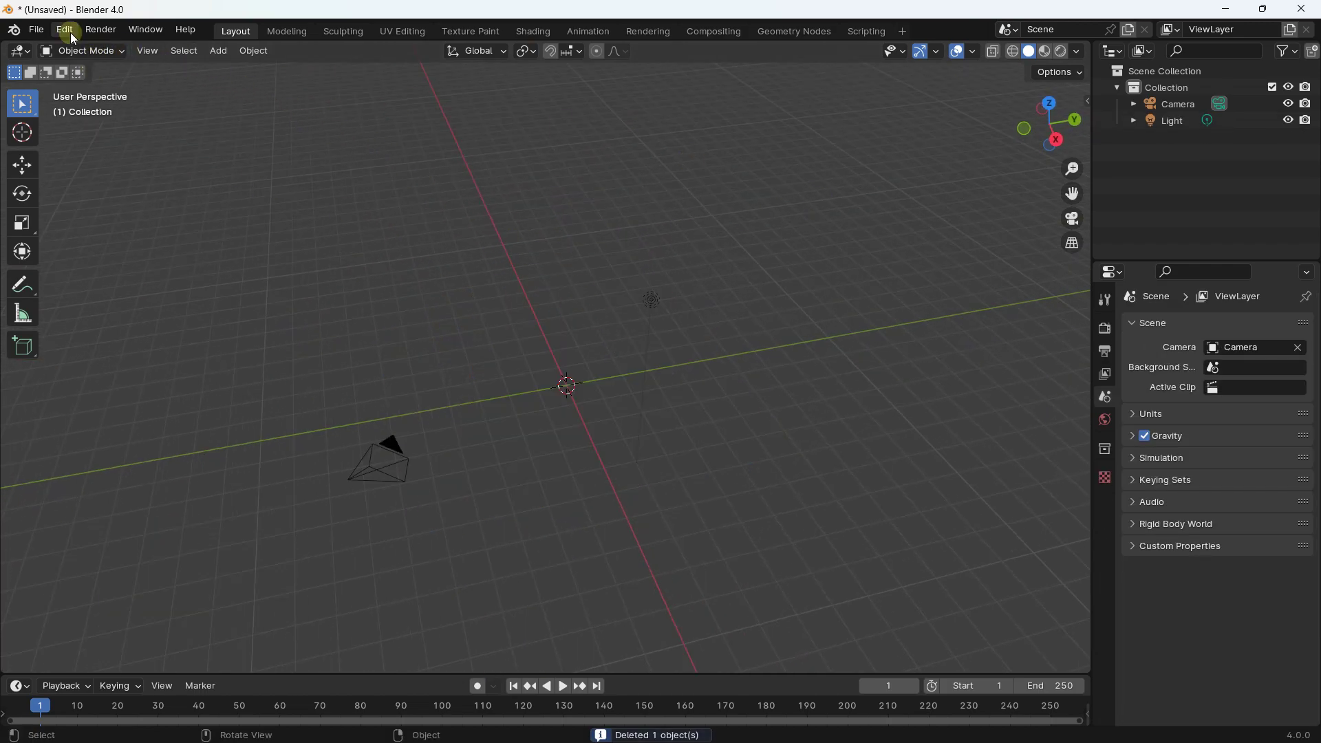
click(219, 51)
mouse_move(229, 64)
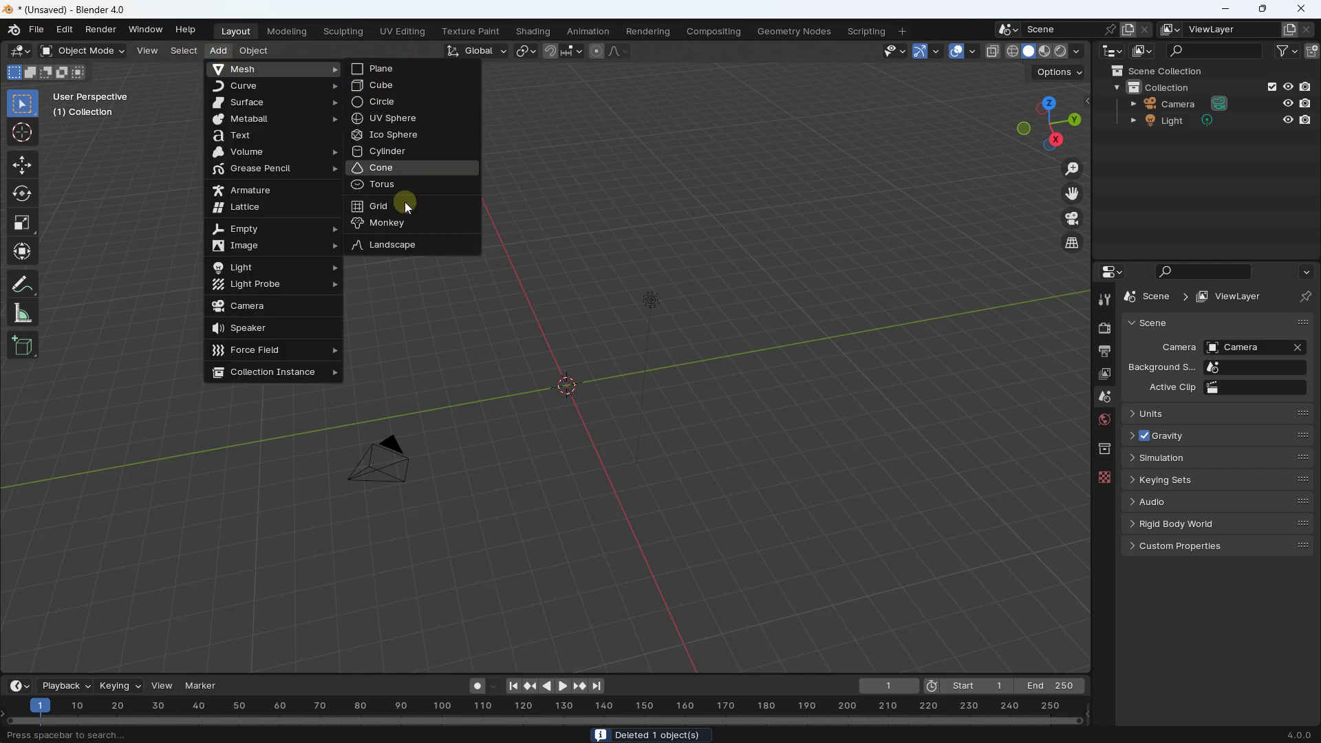
click(410, 245)
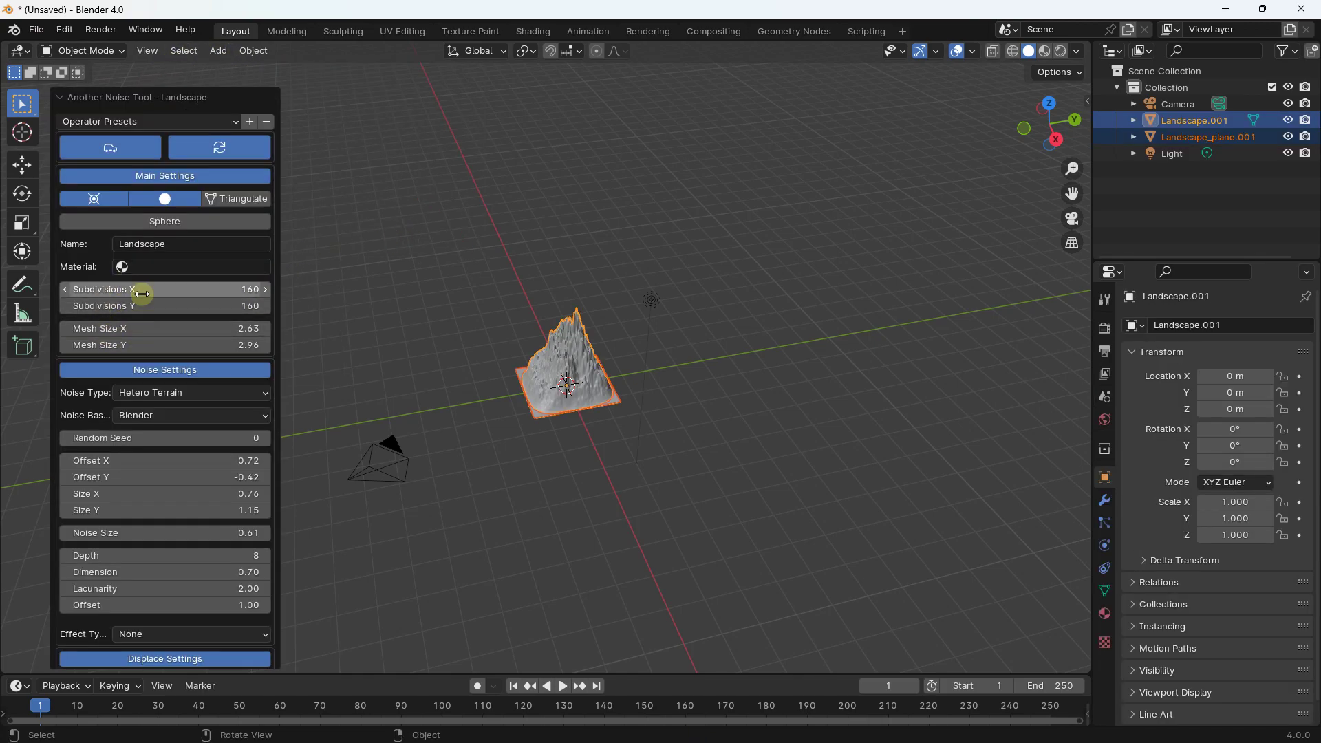
Apply the canyons preset to the new landscape and look over its terrain and displacement settings.
click(110, 122)
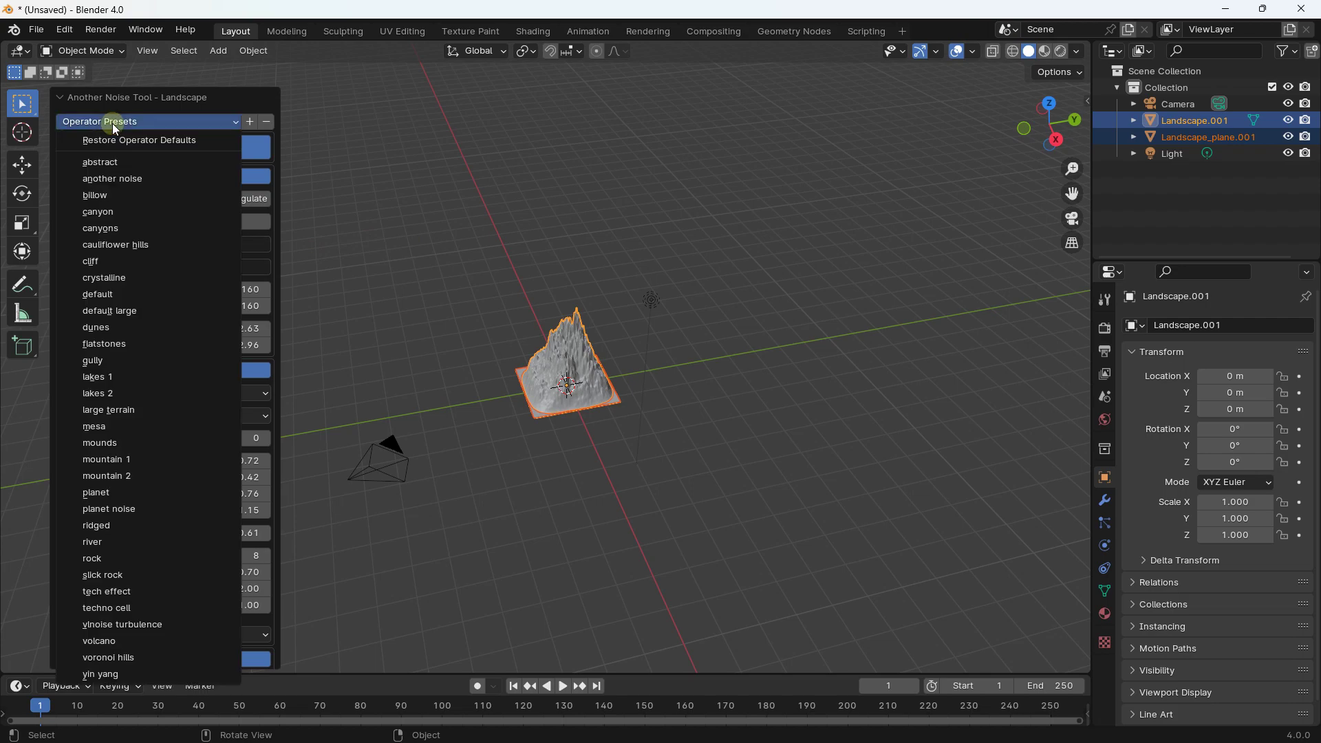
click(114, 230)
scroll(599, 413, up, 5)
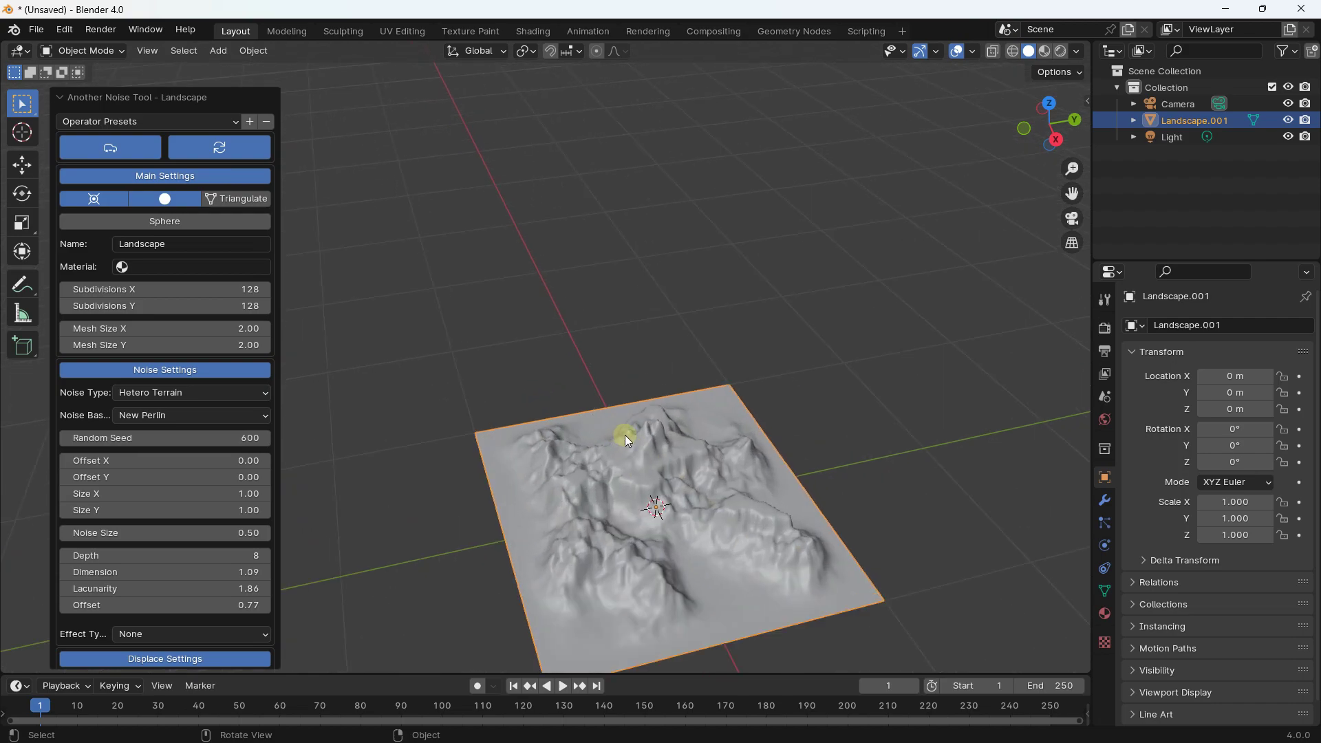
scroll(625, 435, down, 3)
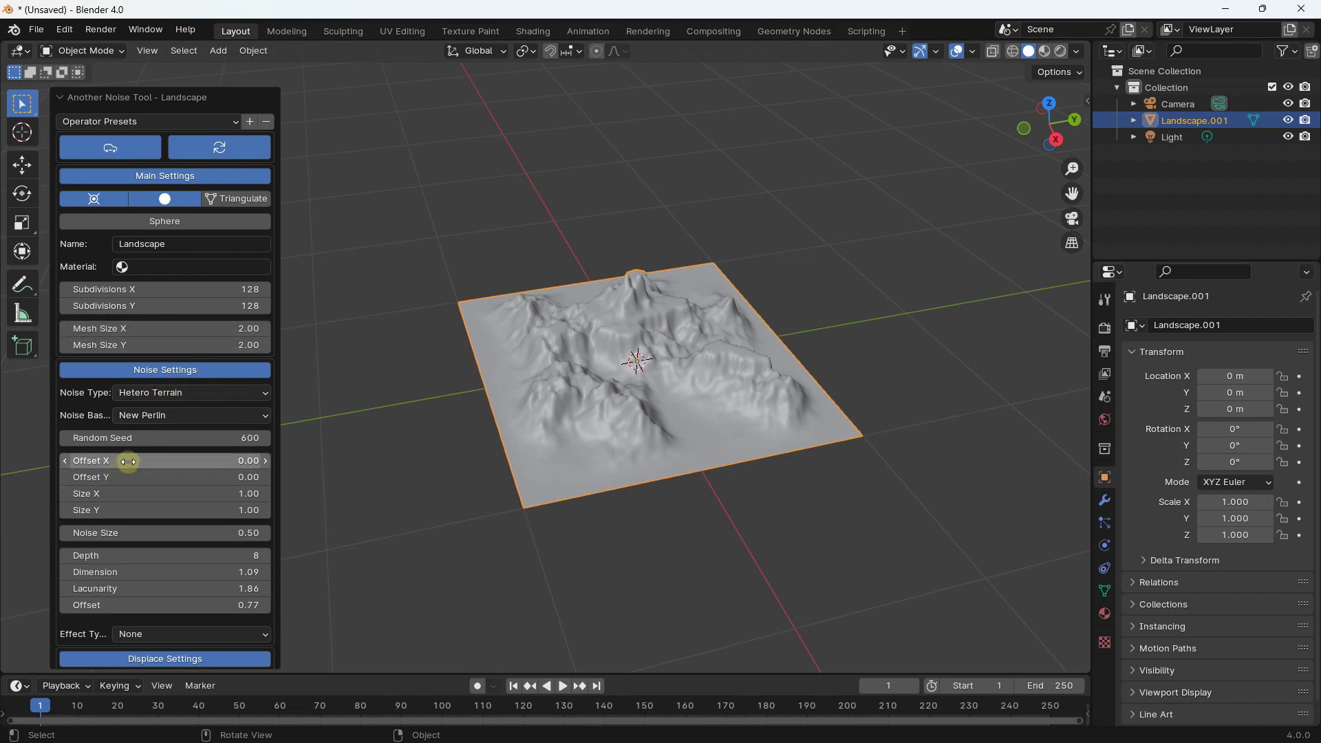
scroll(142, 543, down, 5)
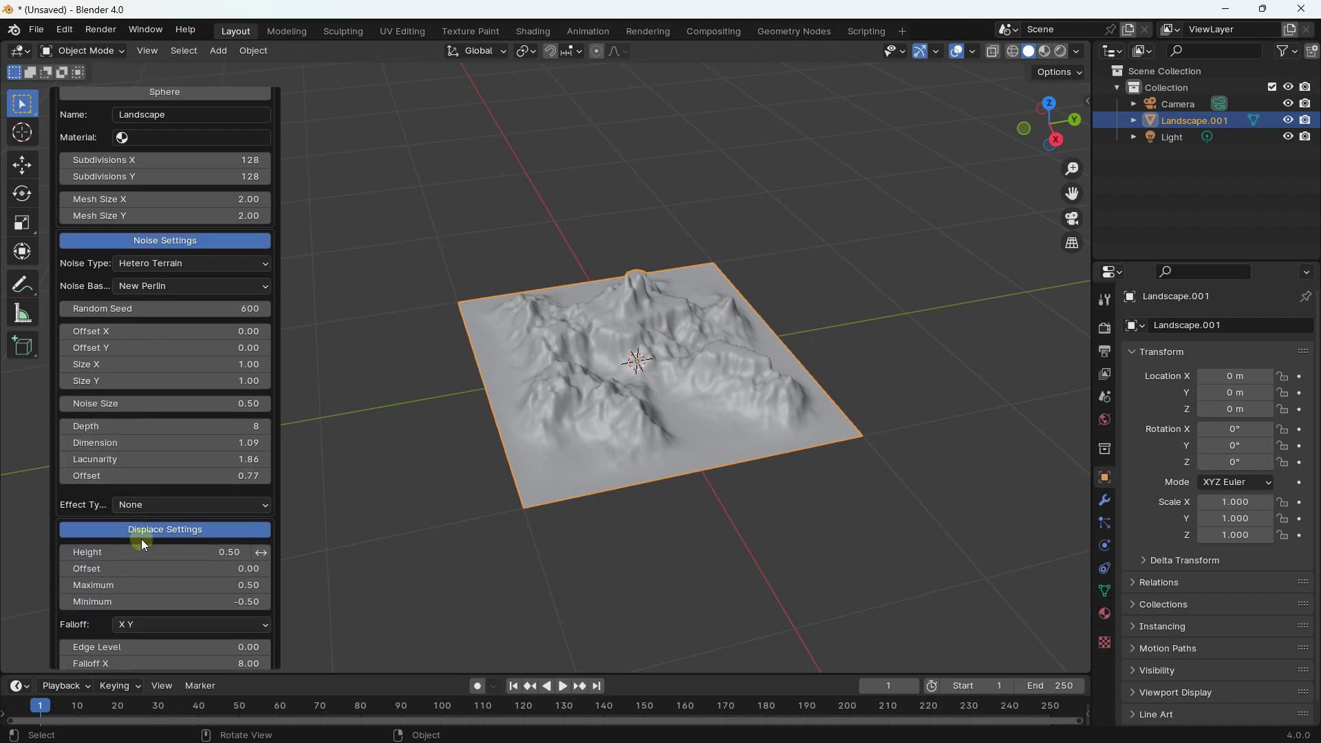
Change the noise type to Turbulence, try Voronoi F3 as the noise basis, and switch the basis to Blender.
click(169, 265)
click(166, 371)
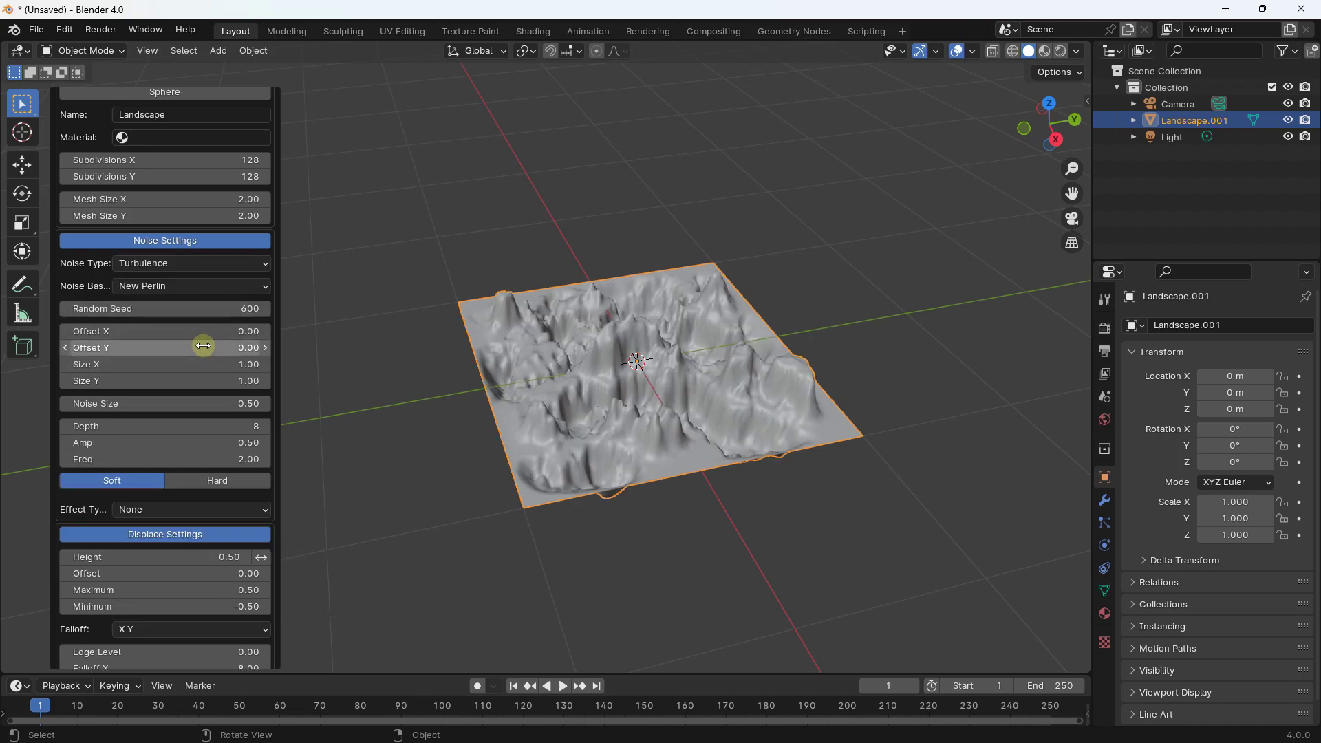
click(175, 287)
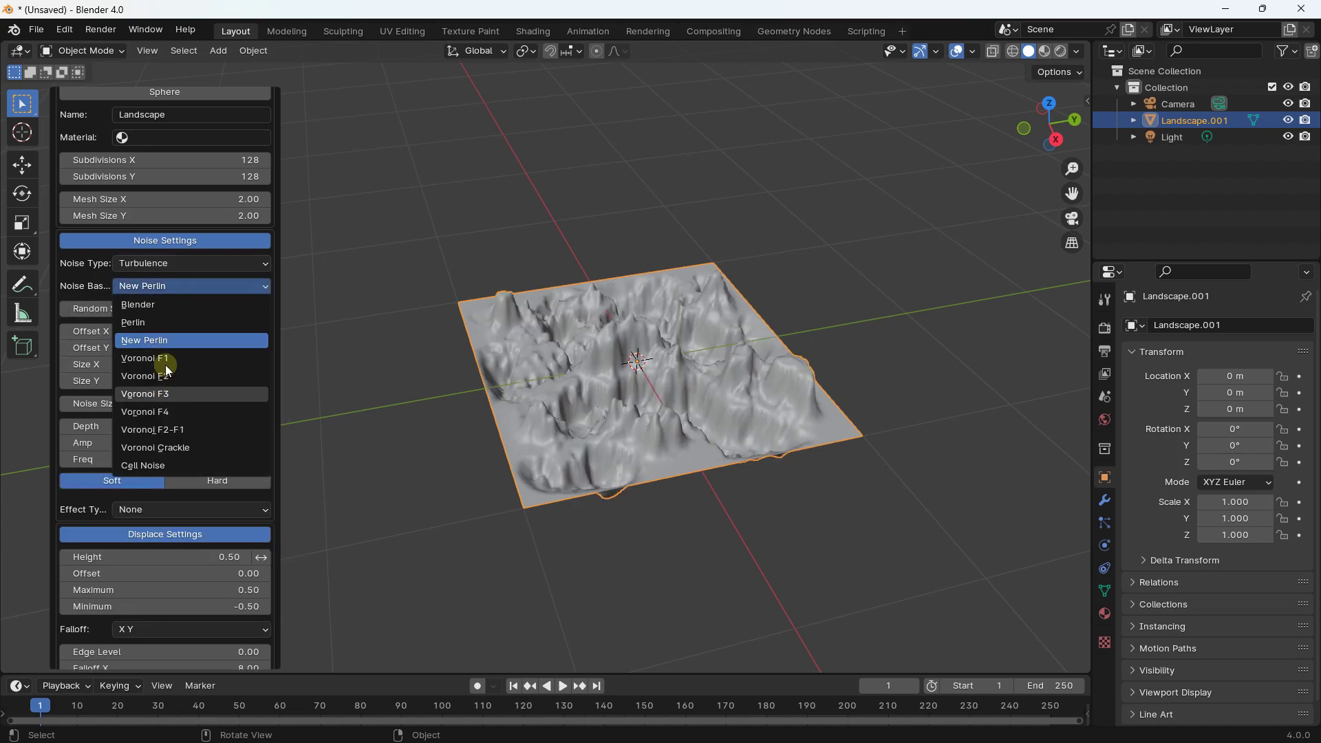
click(189, 401)
click(166, 288)
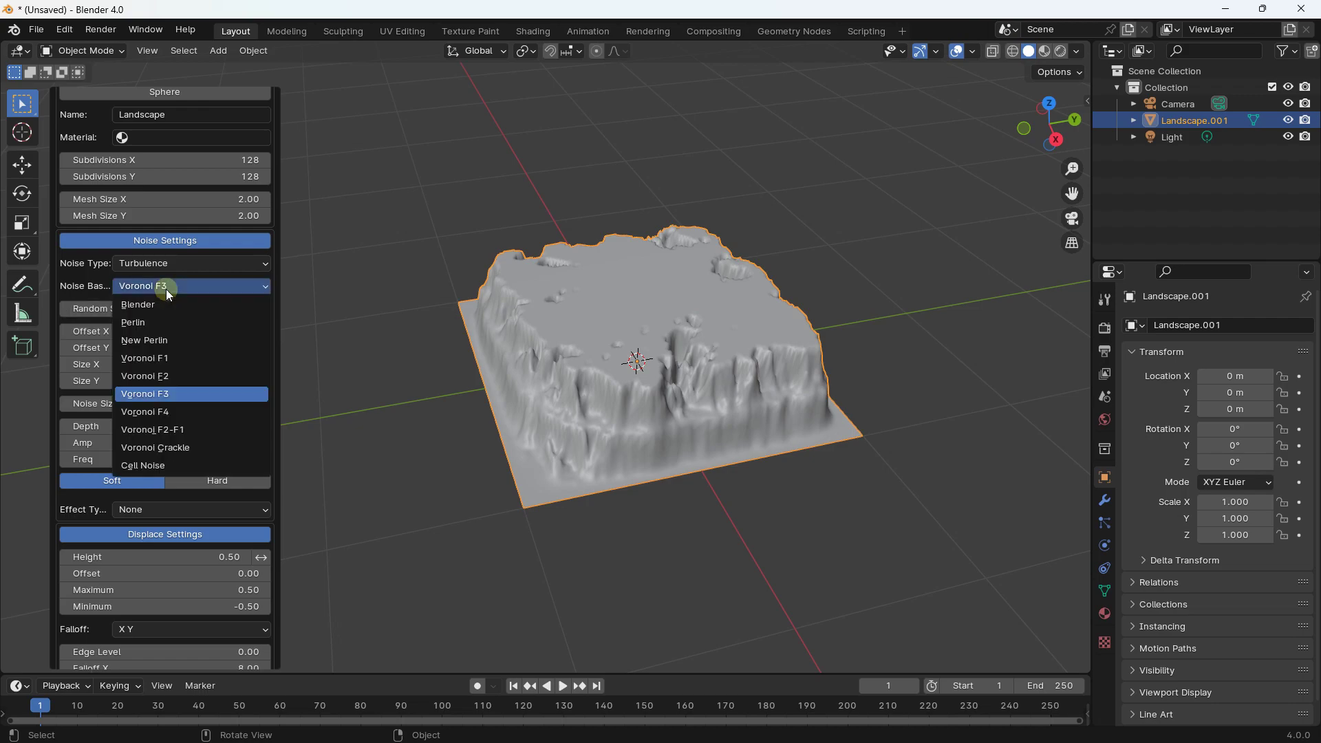
click(159, 307)
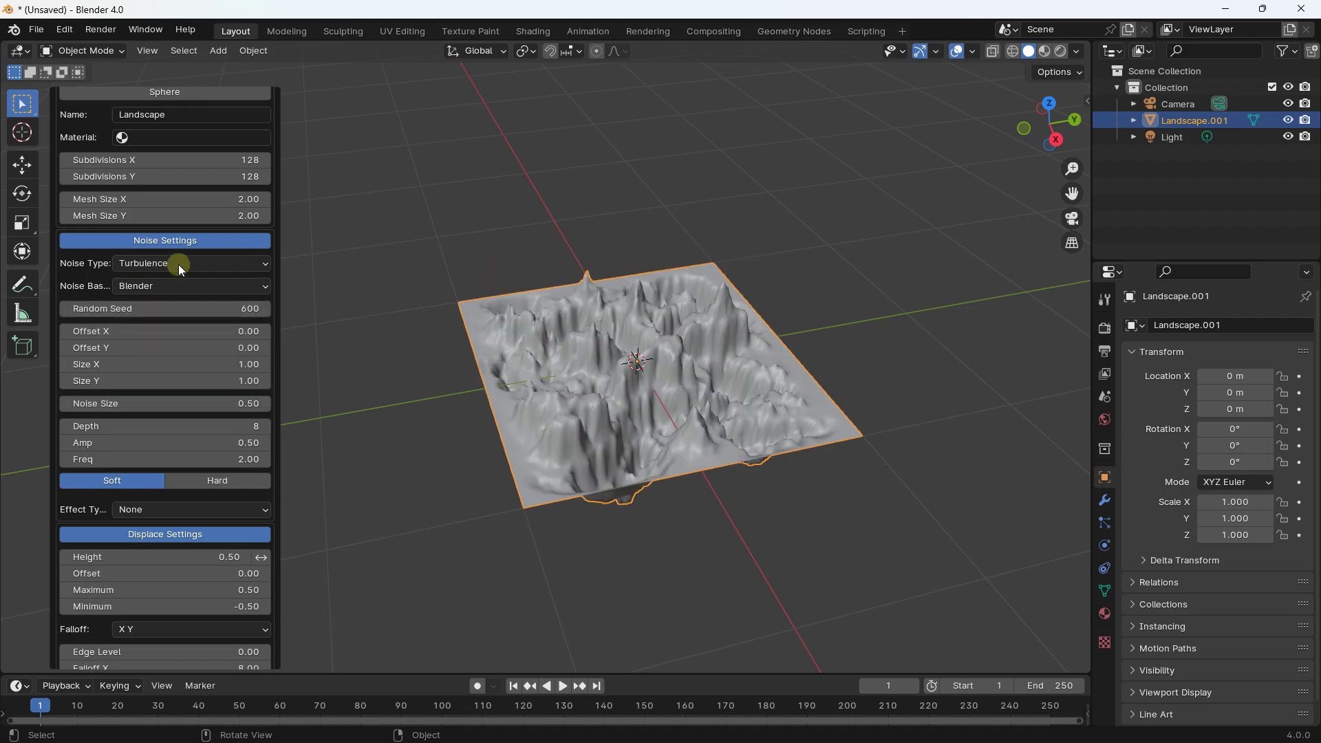
Apply a spherical rock preset to the landscape and try Hybrid MFractal as its noise type.
scroll(216, 110, up, 5)
click(172, 119)
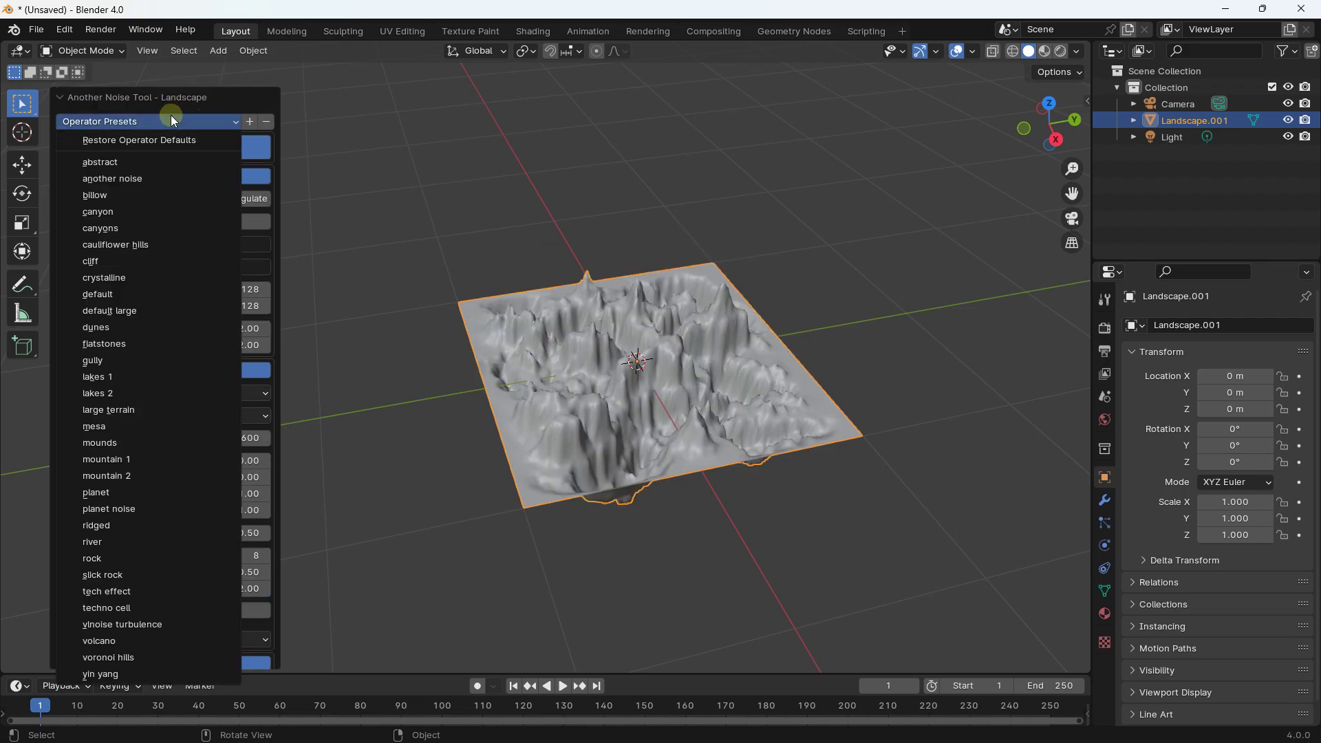
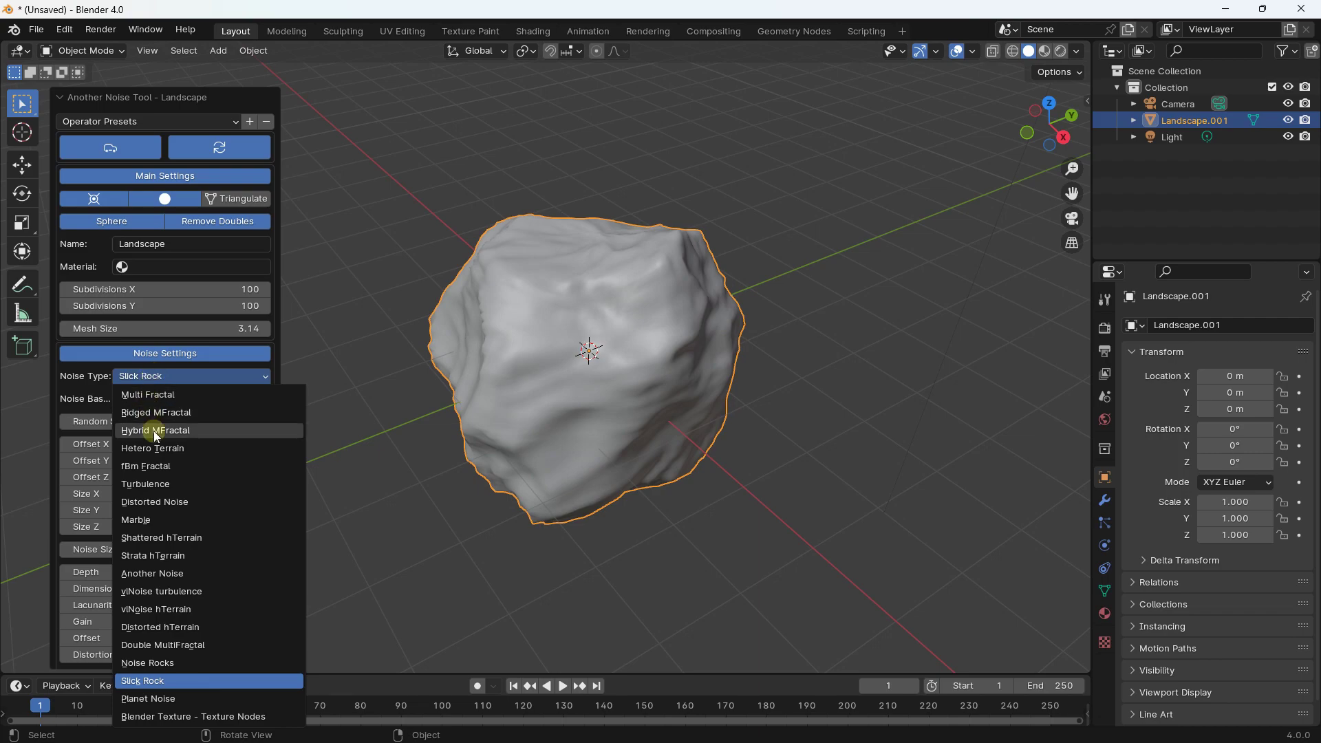
click(156, 432)
scroll(661, 275, down, 2)
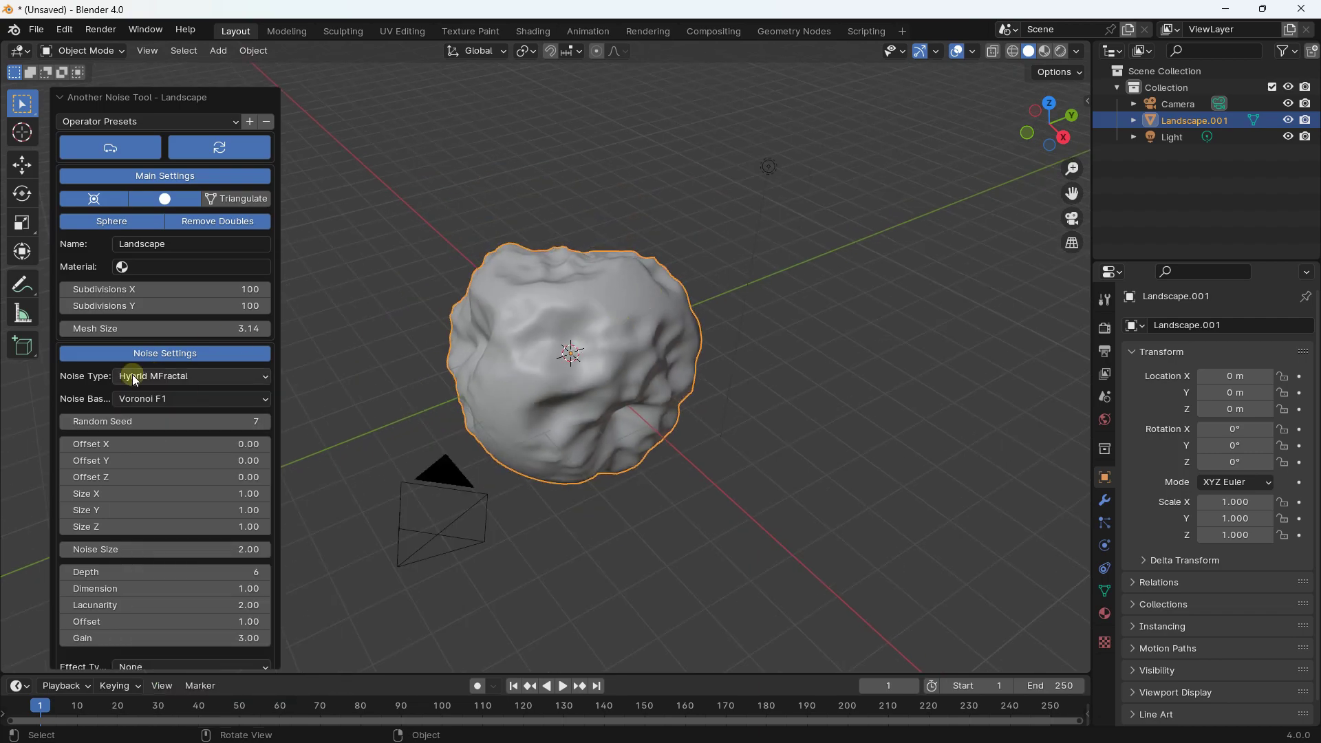
Try Turbulence as the rock's noise type, and switch it to Shattered hTerrain.
click(156, 377)
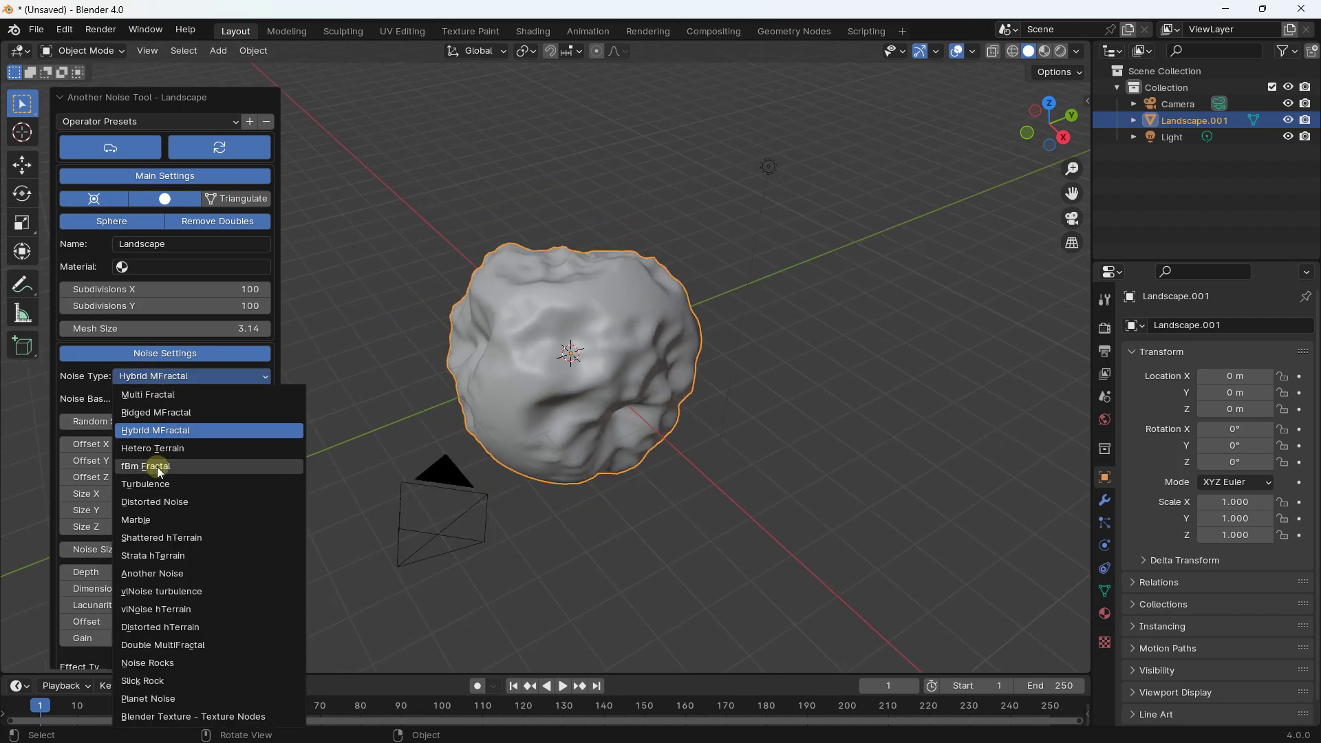
click(158, 485)
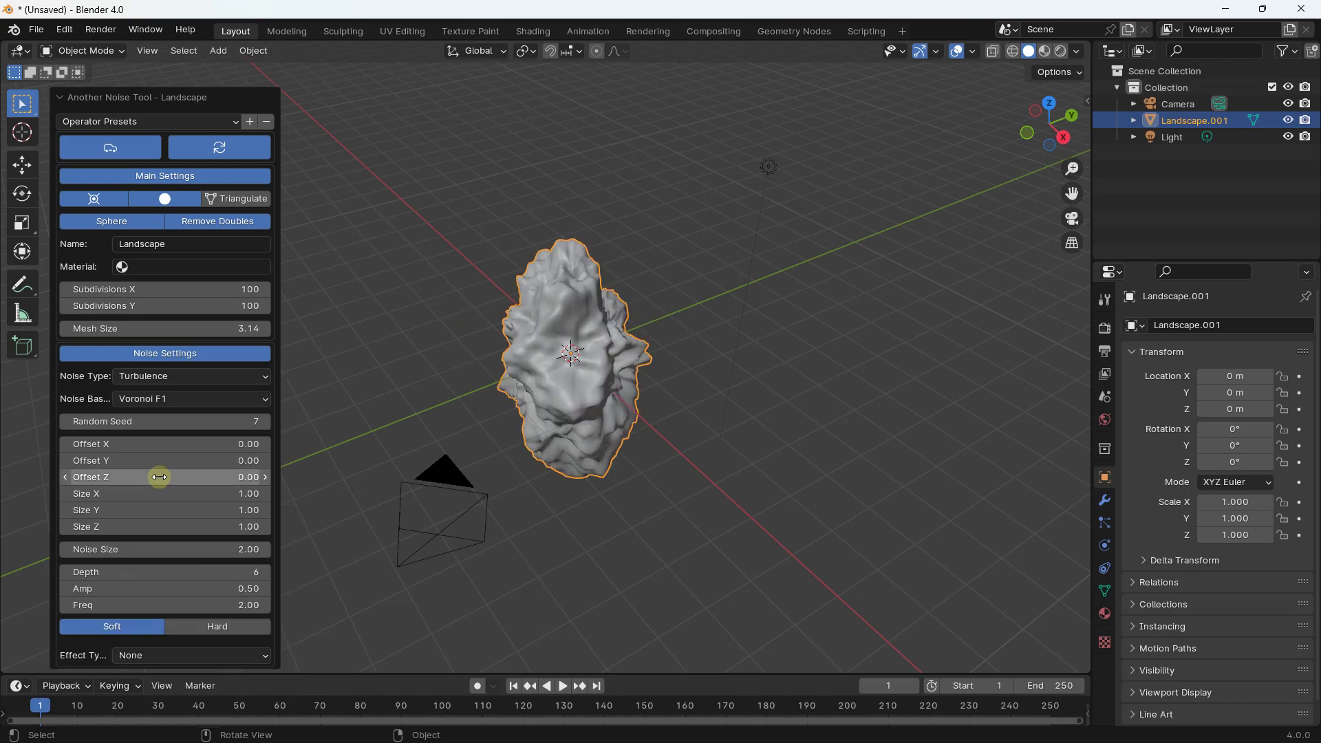
click(201, 378)
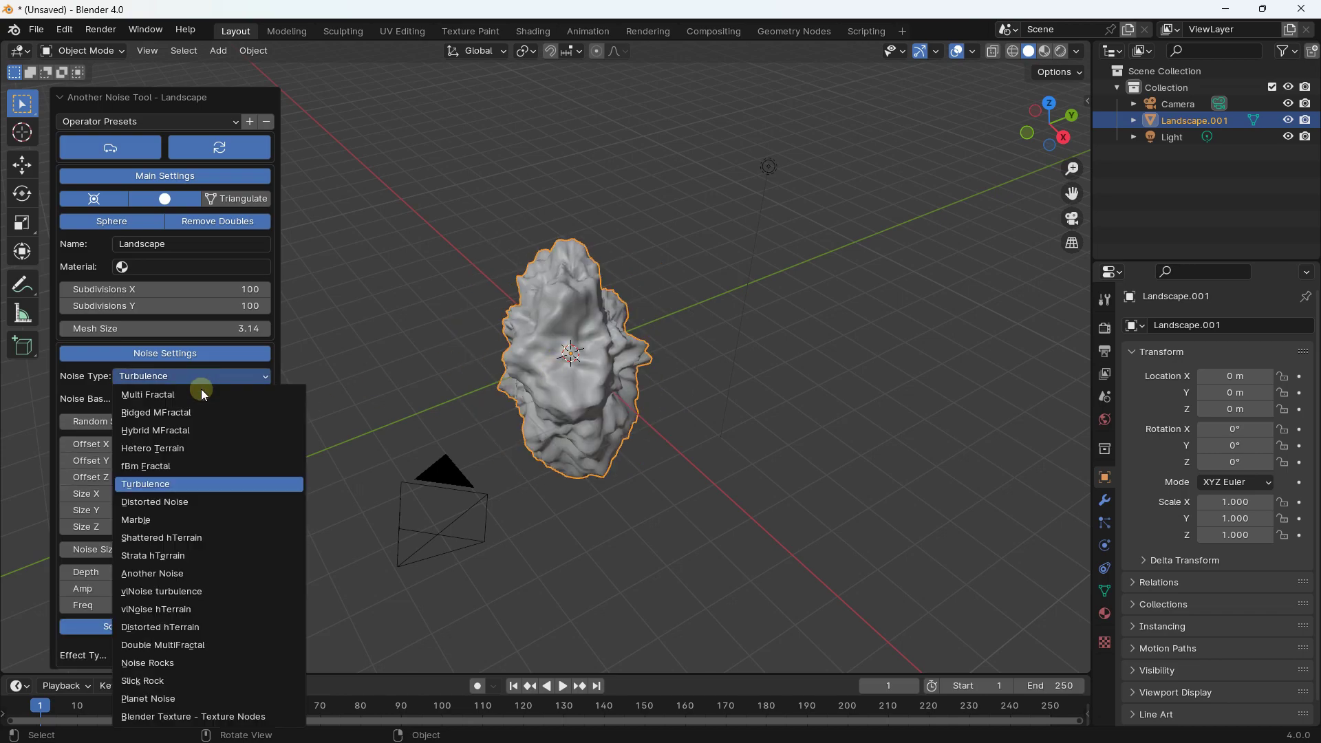
click(170, 538)
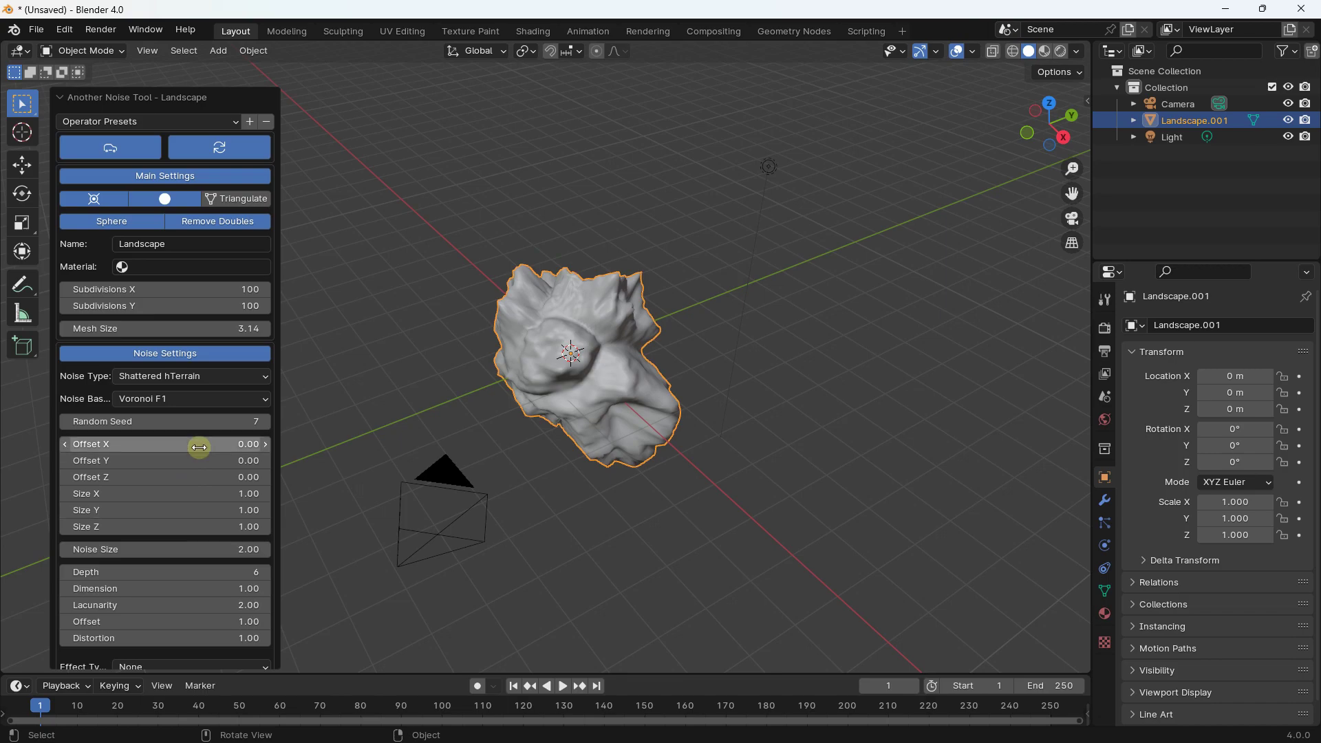
Set the rock's noise basis to New Perlin and its noise offset in X to -0.15.
click(180, 398)
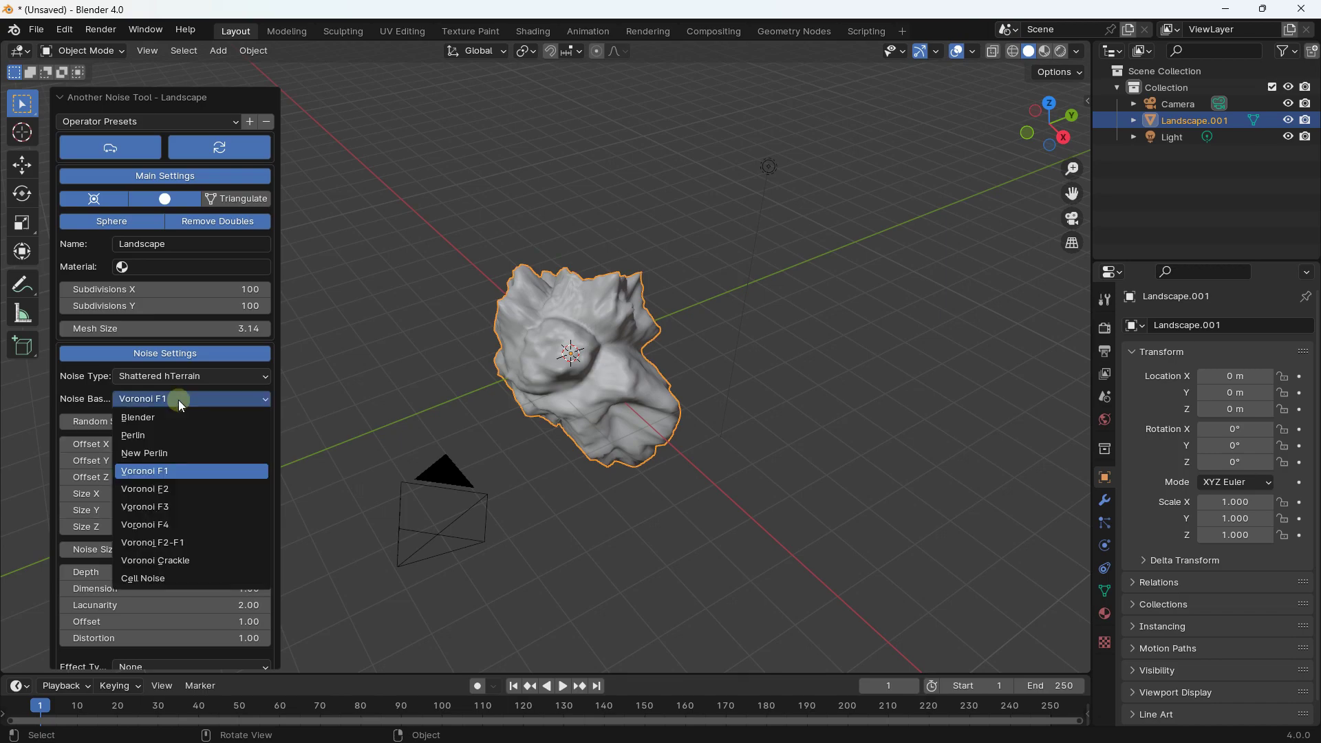
click(162, 453)
mouse_move(162, 446)
mouse_down()
mouse_move(199, 446)
mouse_move(143, 453)
mouse_up()
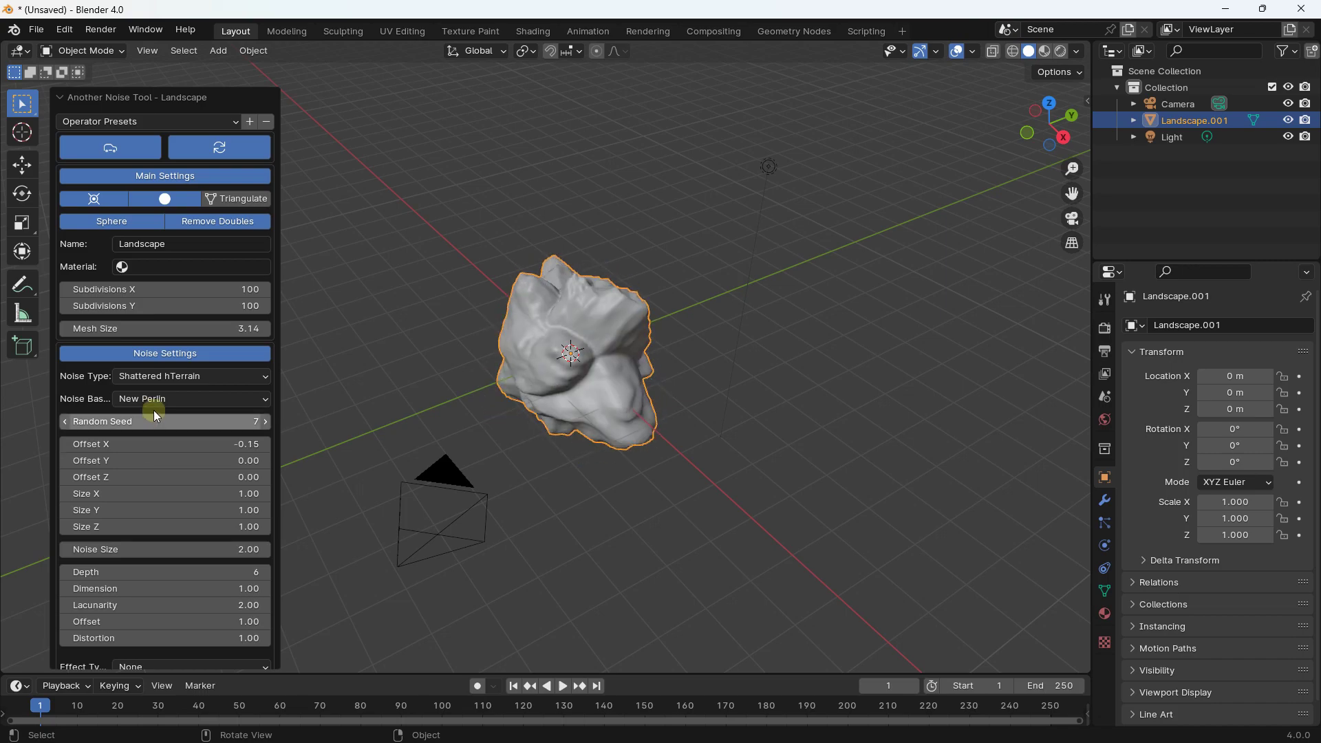
Set the rock's noise basis to Blender and its noise type to Noise Rocks.
click(156, 402)
click(154, 422)
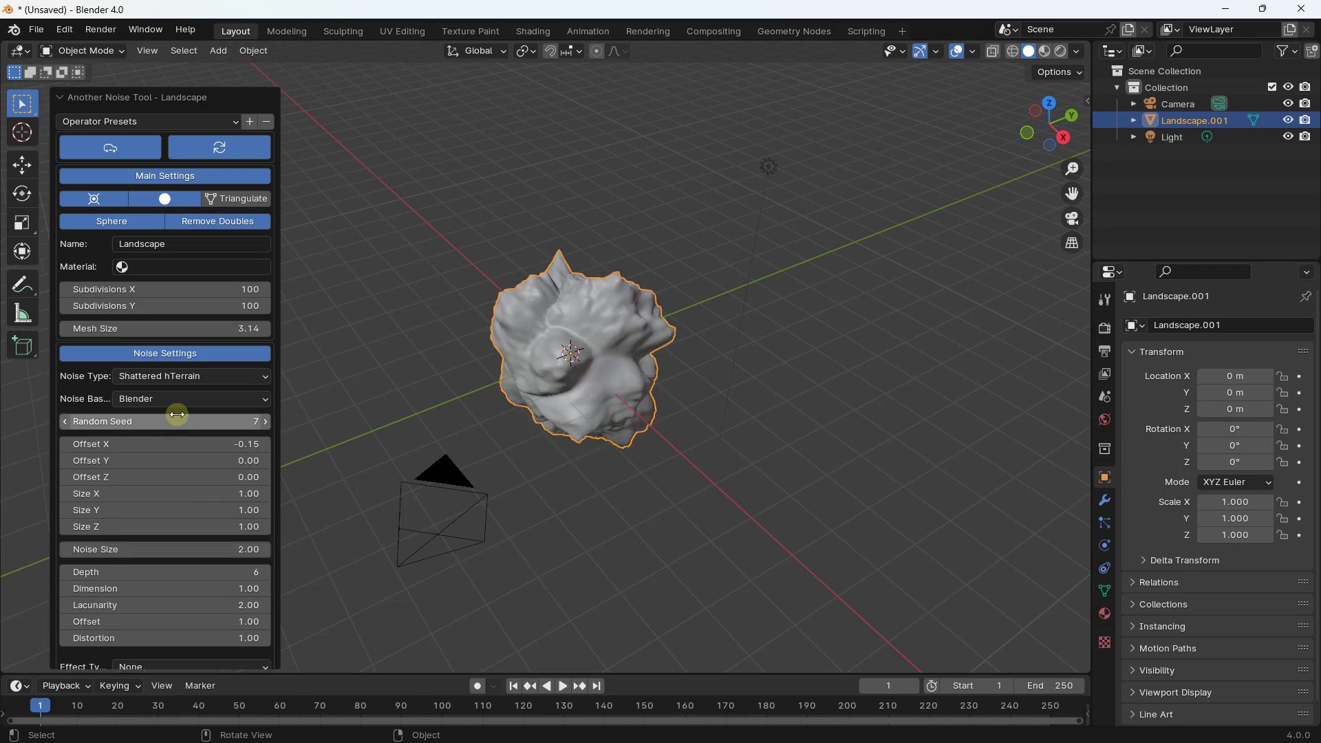
click(187, 398)
click(192, 374)
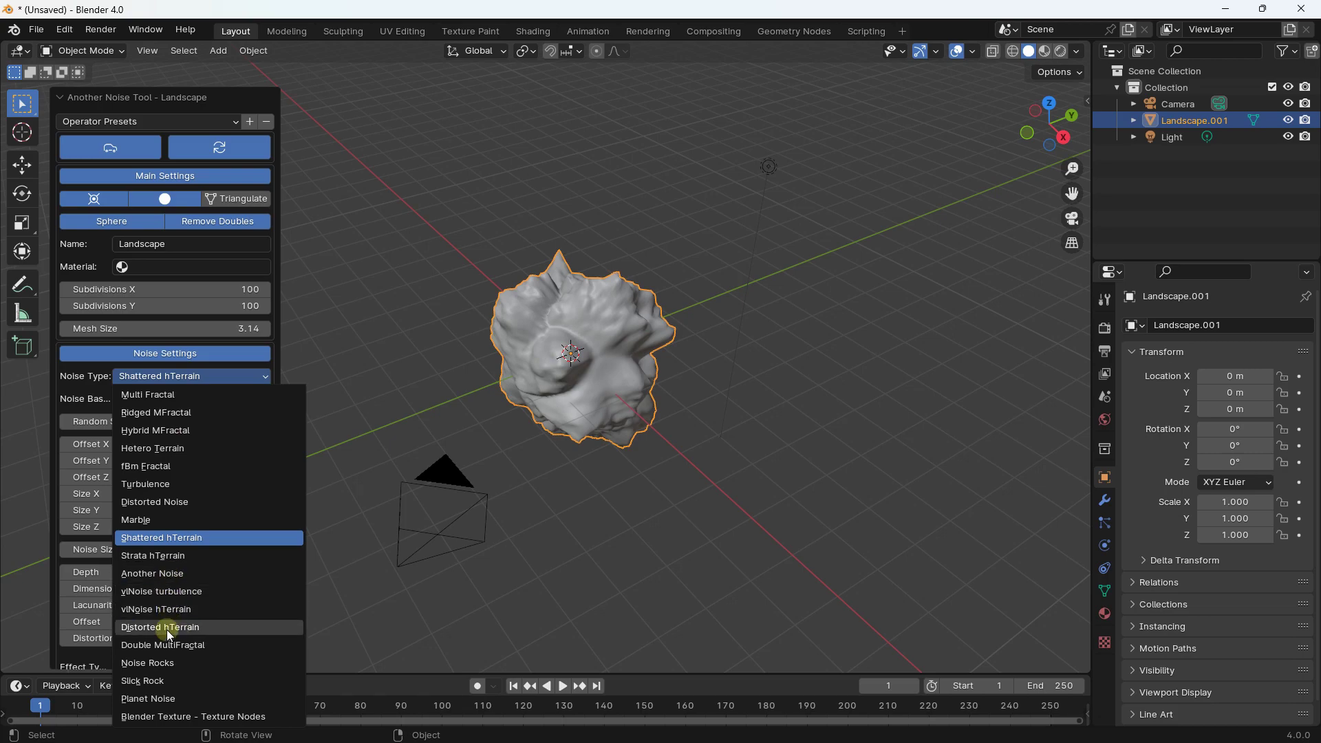
click(162, 664)
mouse_move(552, 365)
middle_down()
mouse_move(587, 375)
mouse_move(557, 354)
middle_up()
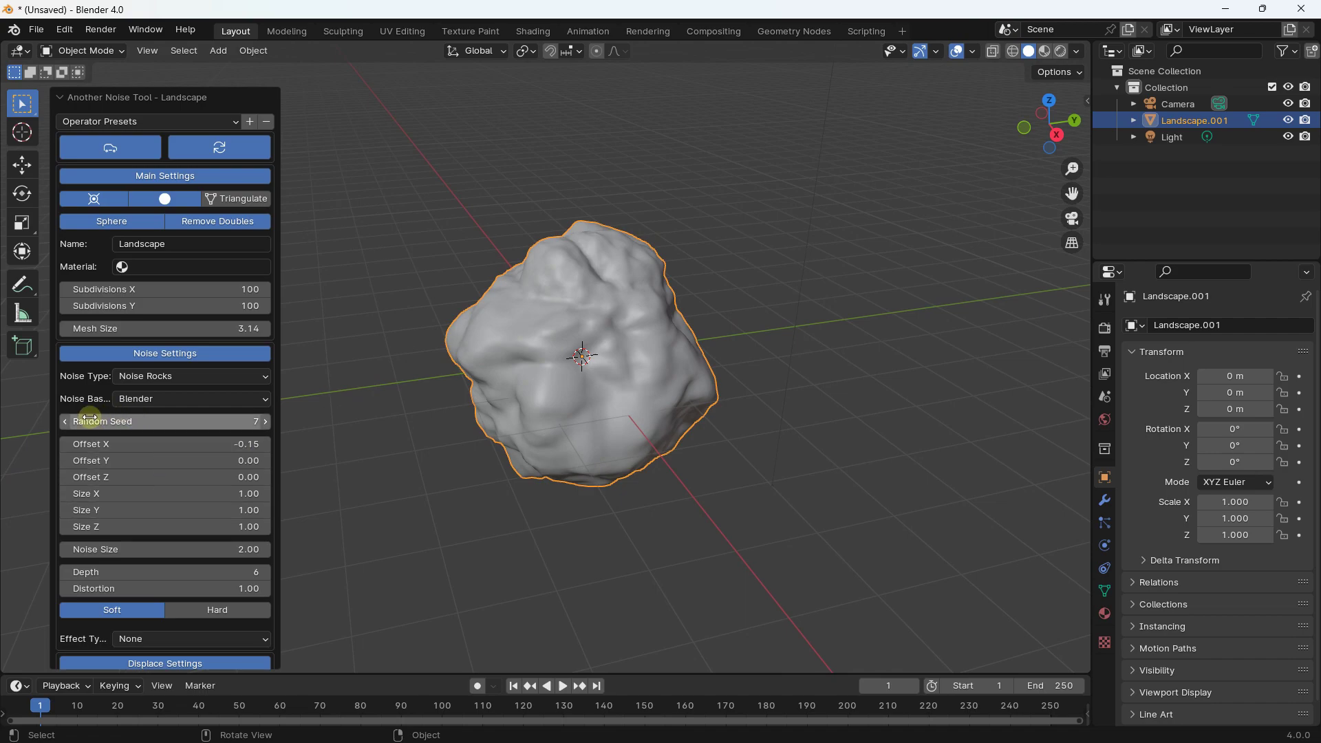
Set the rock's noise offsets to X 1.62, Y 1.47, Z 2.10, Size Y to 2.65 and distortion to 1.21, keeping the Soft option.
drag(158, 446, 162, 508)
middle_drag(390, 410, 909, 395)
mouse_move(169, 587)
mouse_down()
mouse_move(238, 599)
mouse_move(153, 601)
mouse_move(168, 603)
mouse_up()
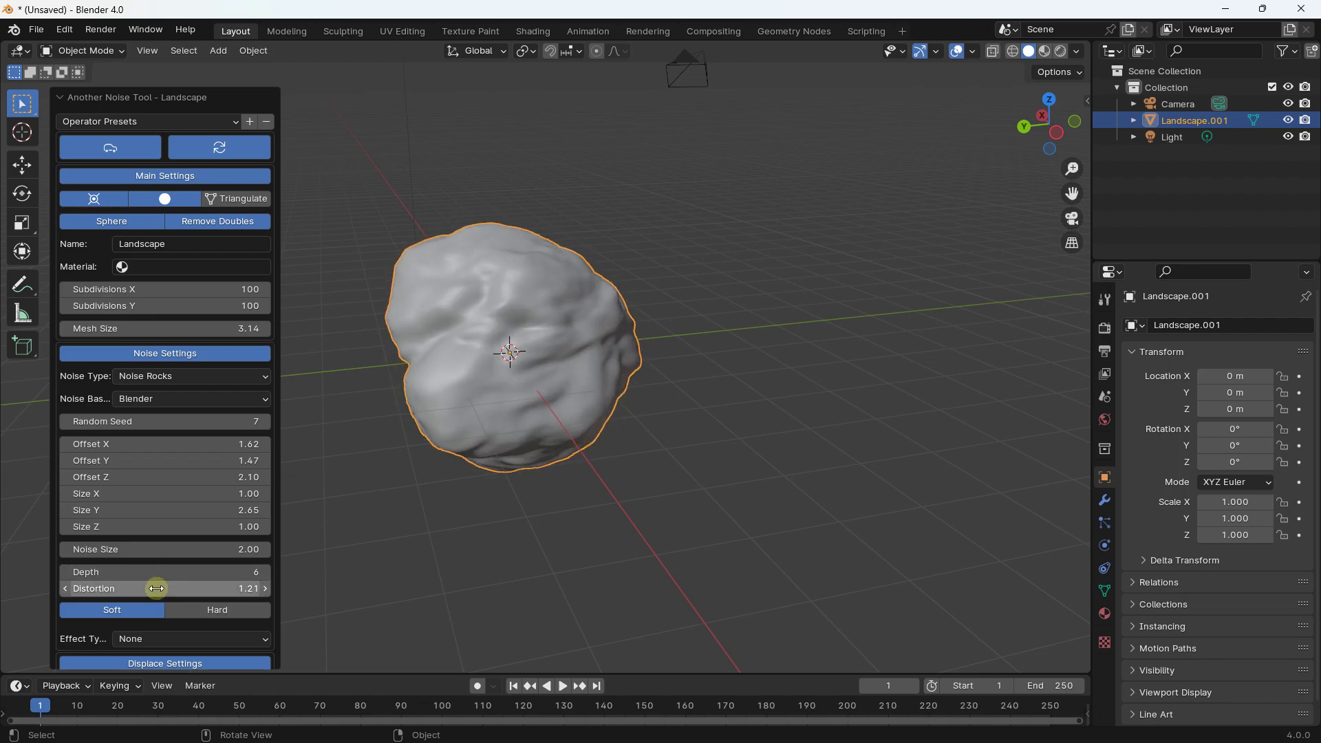
click(196, 610)
click(131, 610)
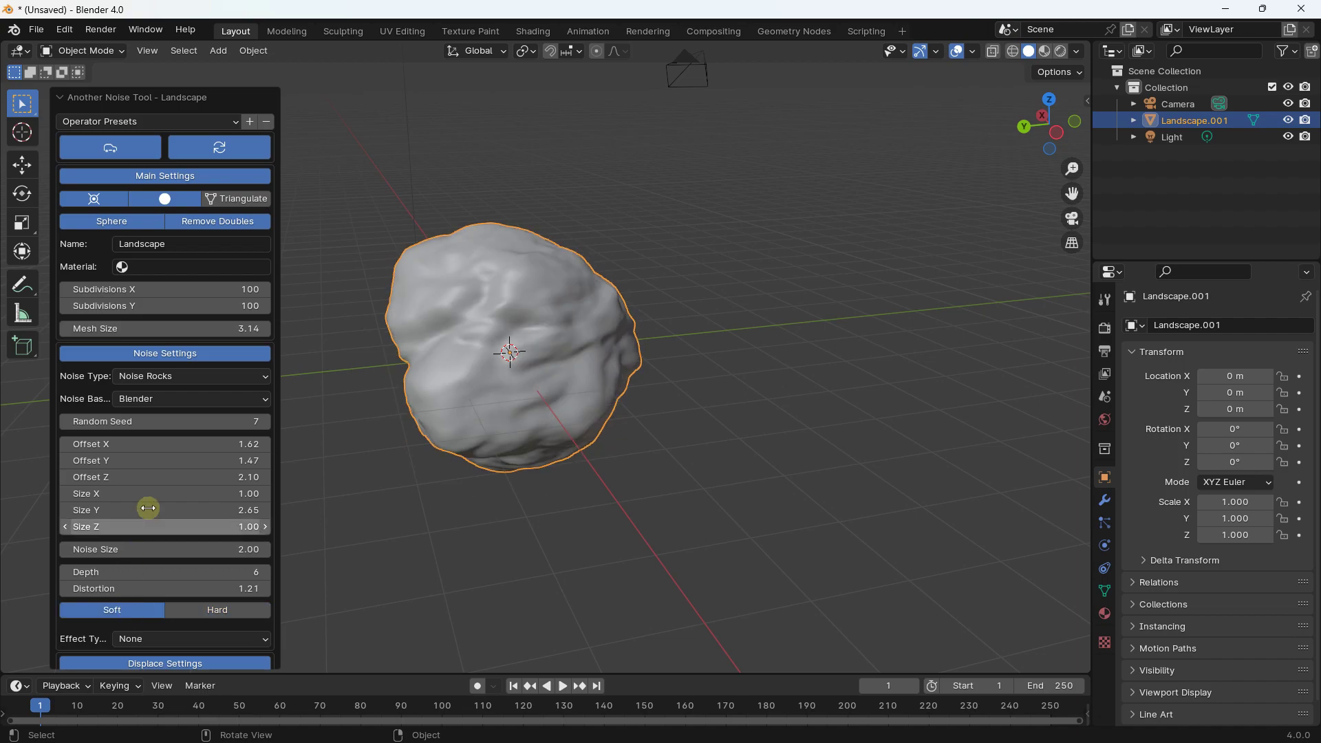
scroll(149, 507, down, 5)
scroll(251, 275, up, 5)
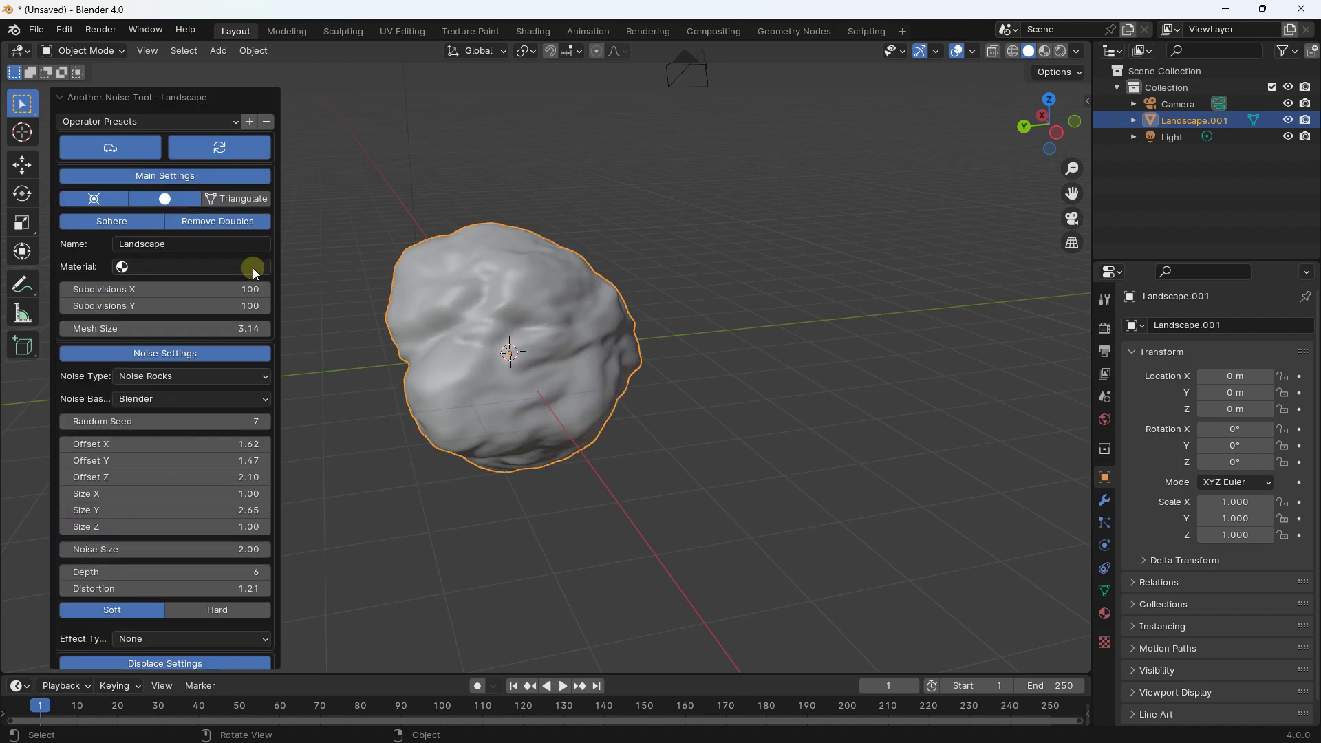
click(322, 138)
middle_drag(395, 197, 441, 192)
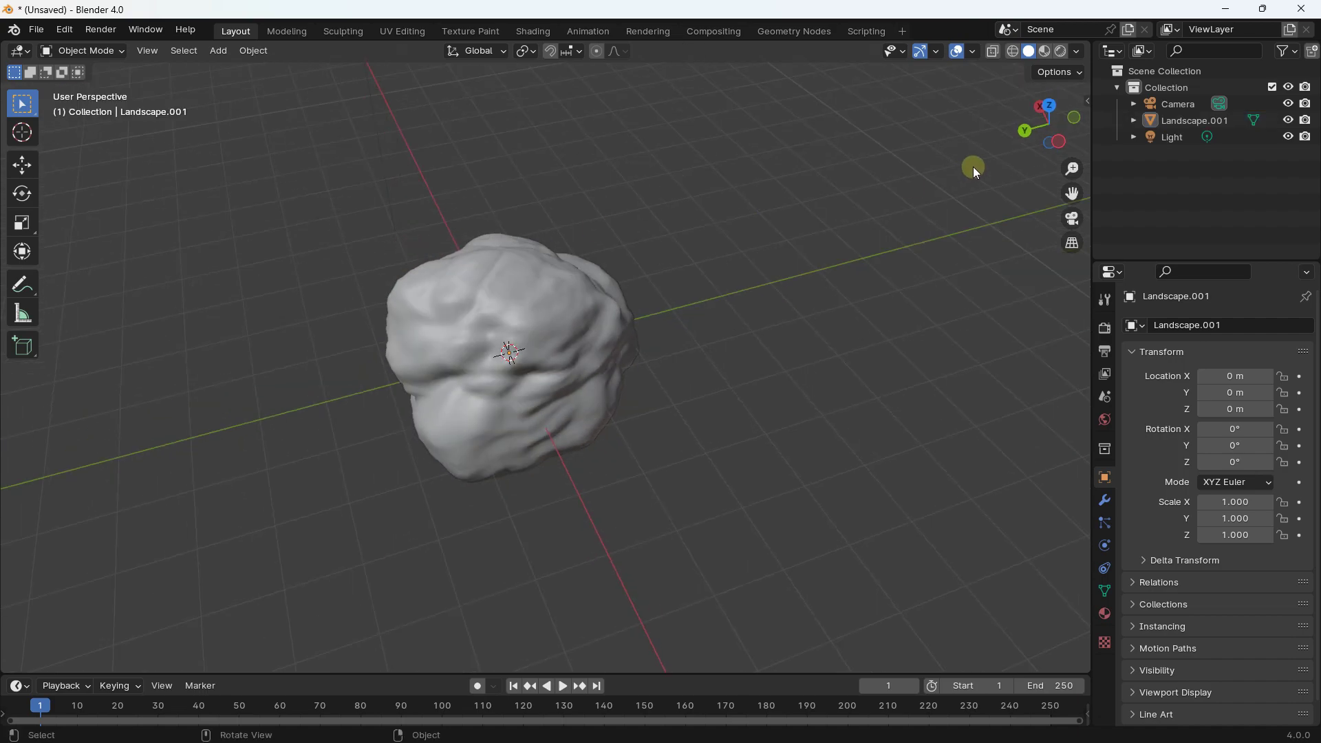
Examine the add-on's Landscape and Landscape Main settings in the viewport sidebar.
key(n)
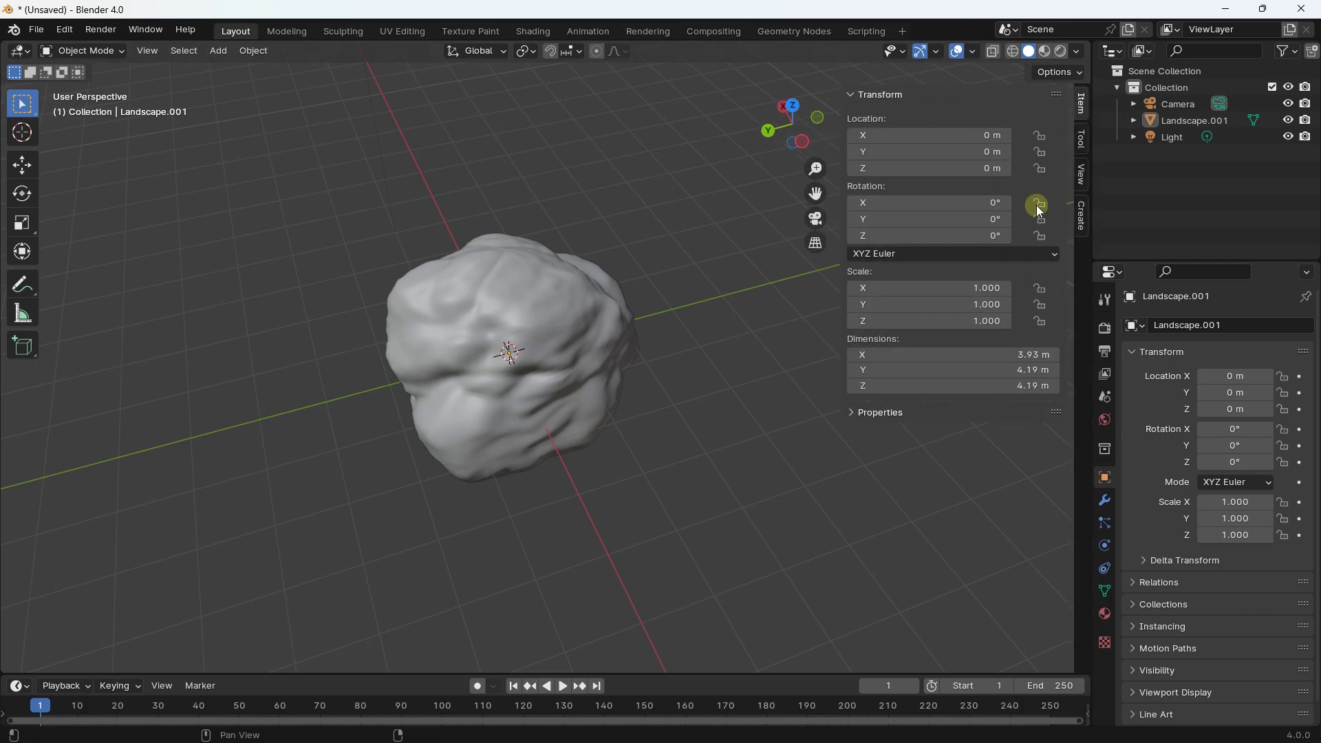
click(1084, 210)
click(852, 96)
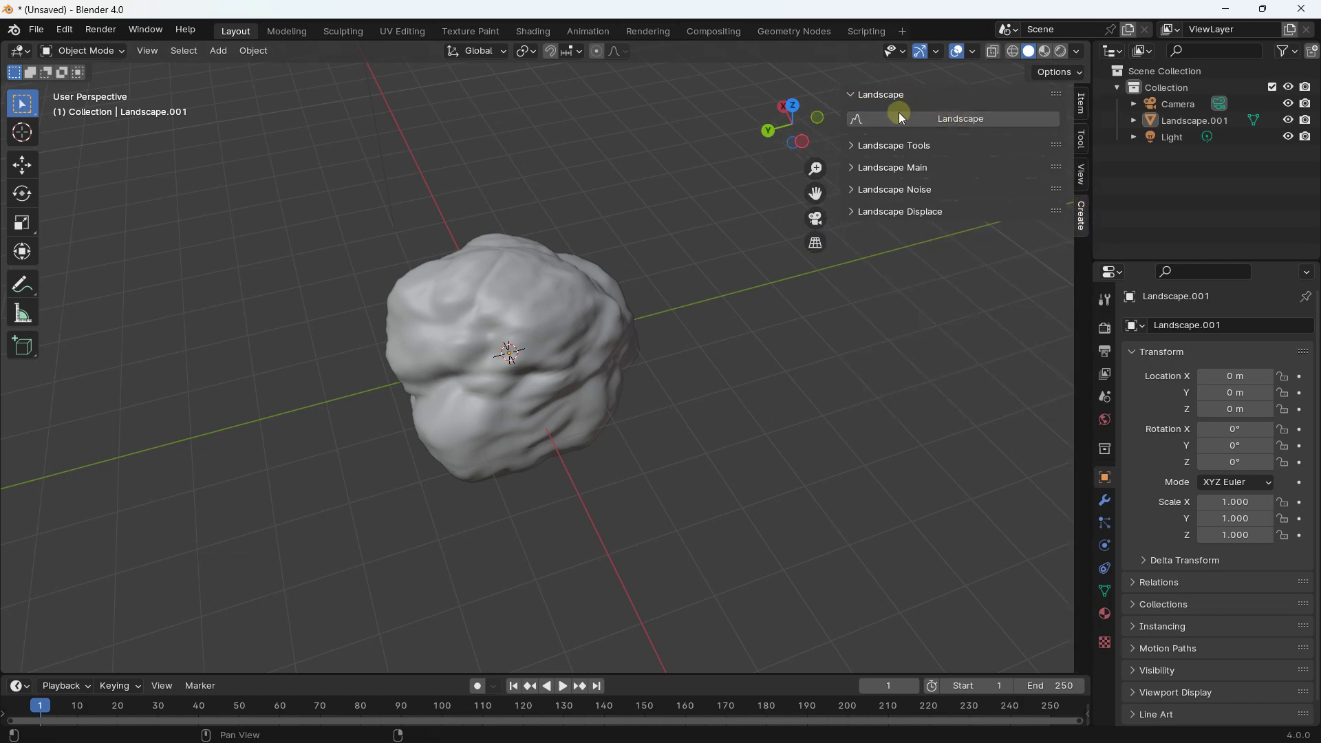
click(852, 95)
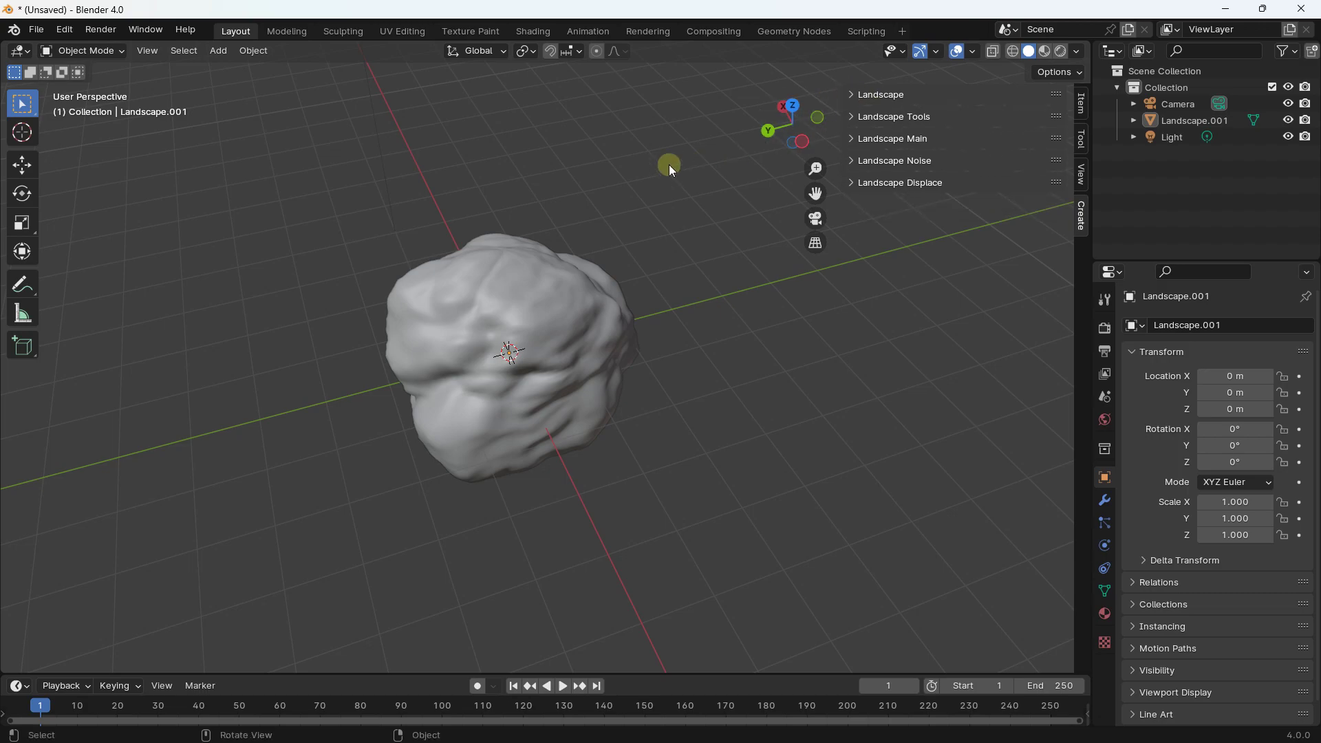
click(848, 140)
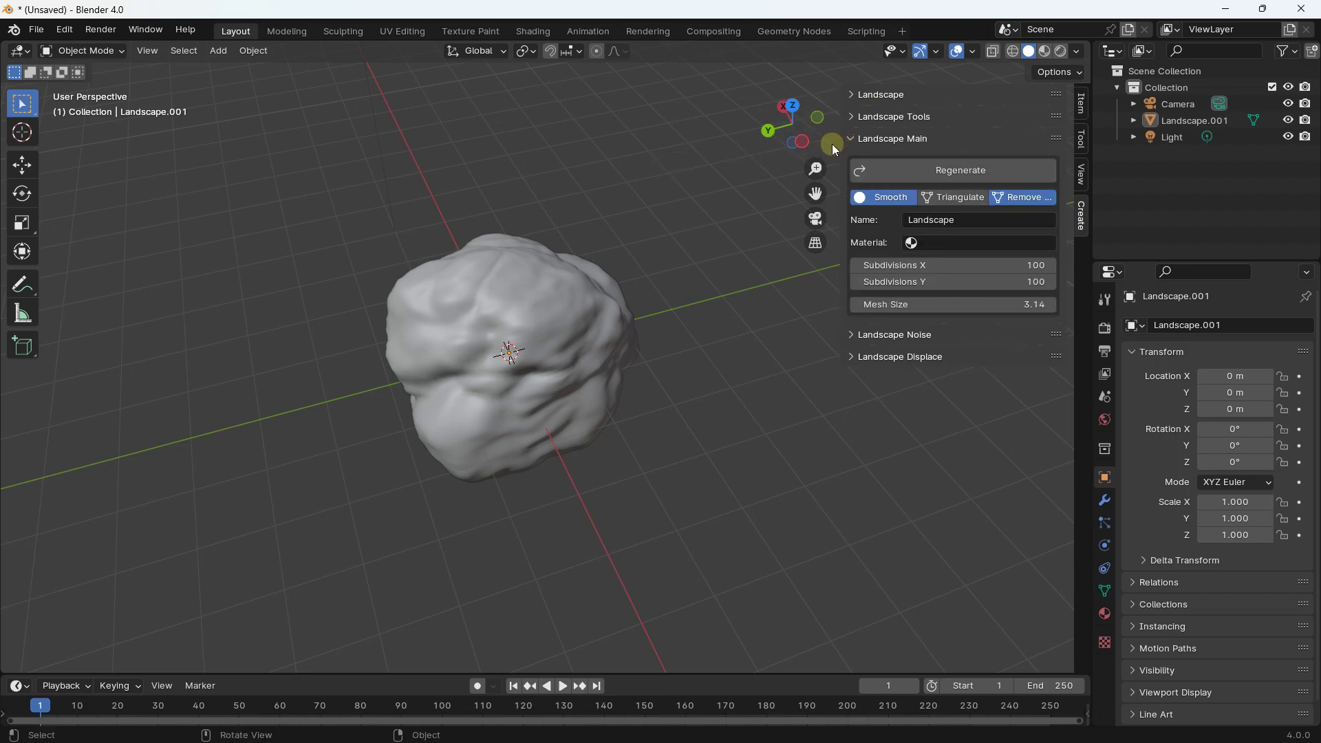
key(n)
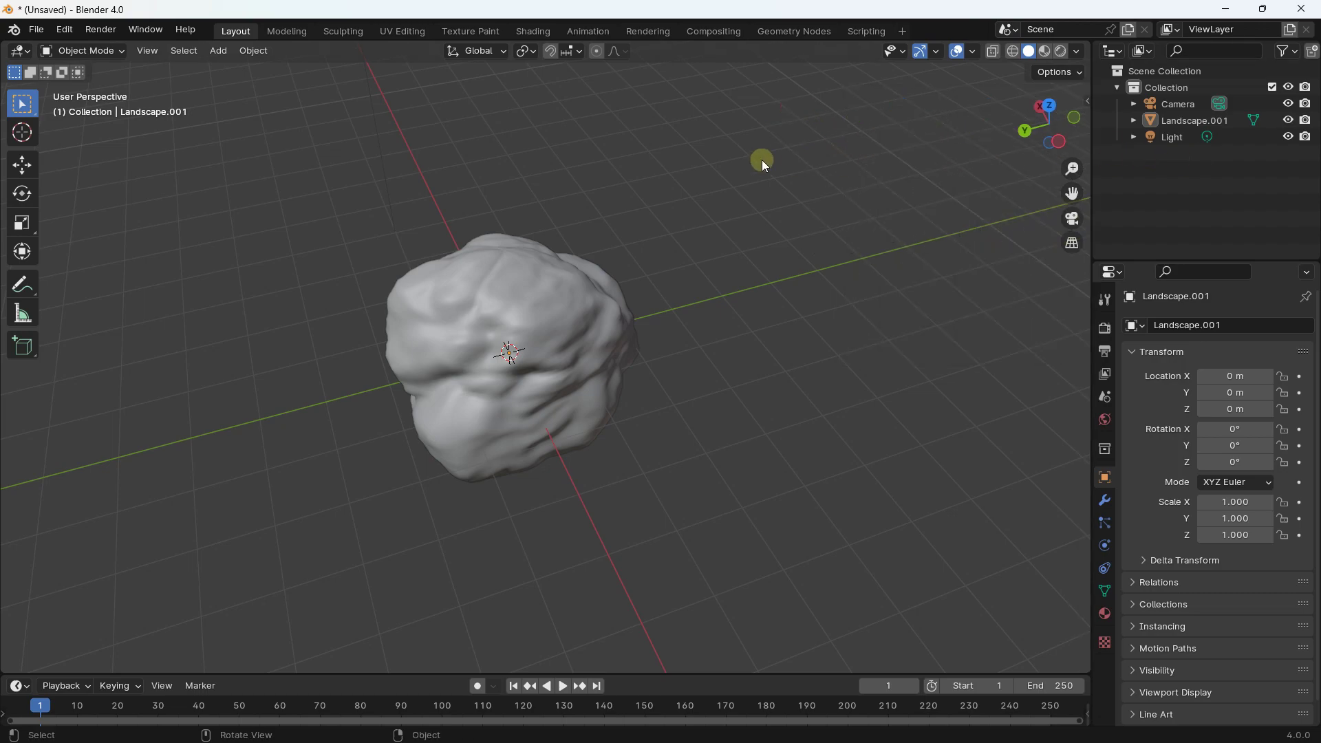
click(1090, 102)
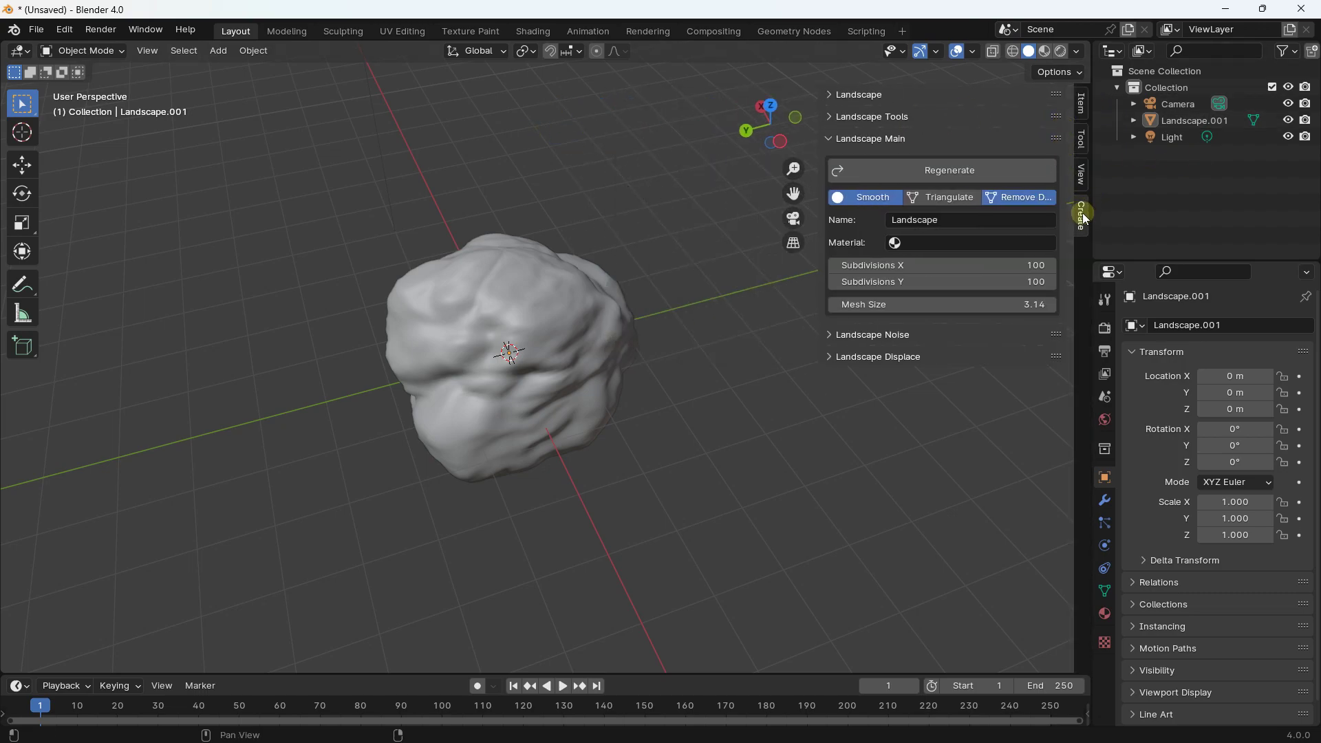
click(835, 94)
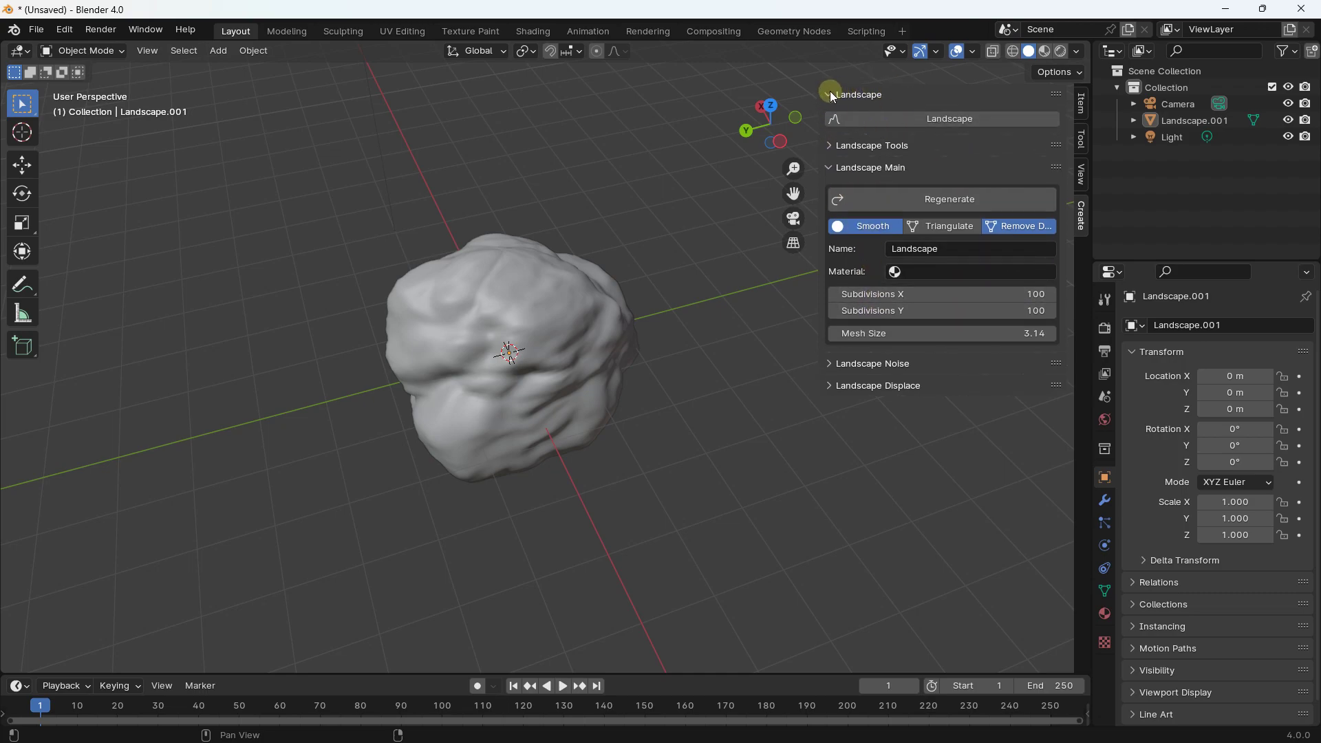
click(830, 167)
click(831, 95)
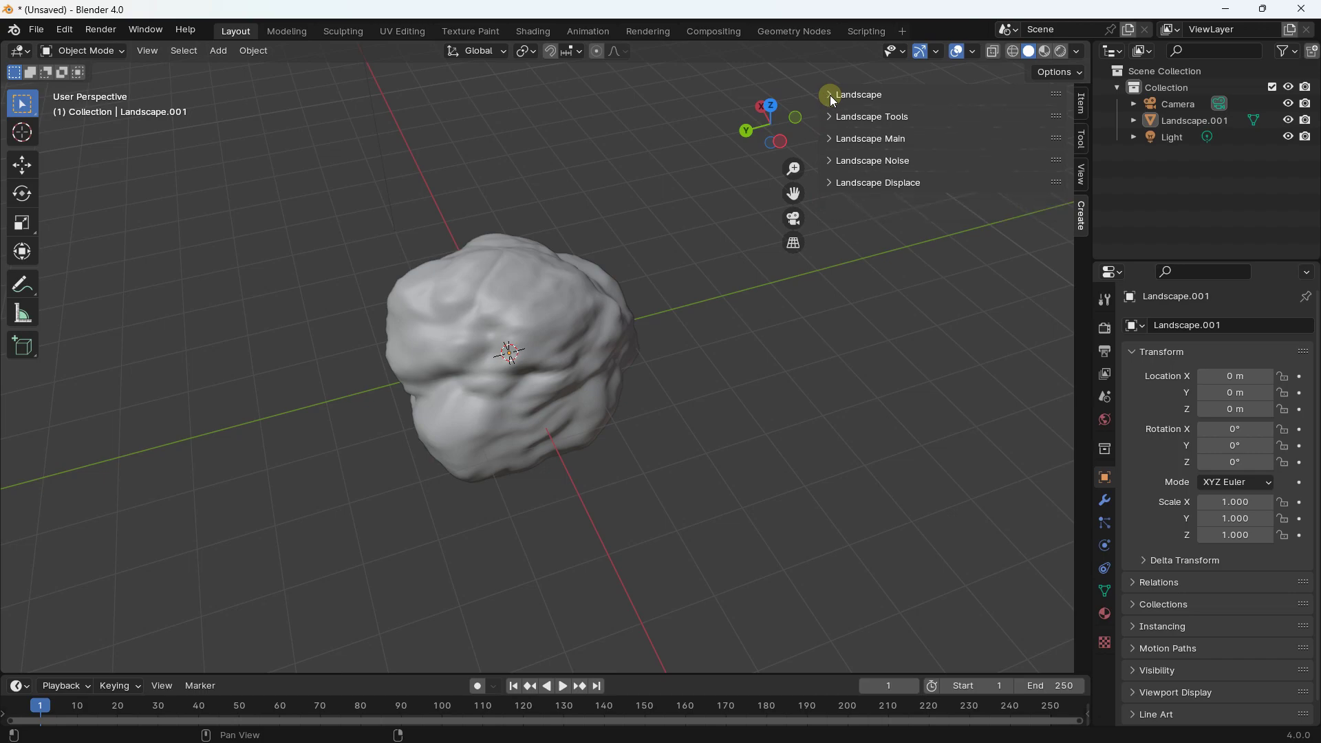
Delete the rock landscape from the scene and hide the viewport sidebar.
middle_drag(706, 306, 624, 387)
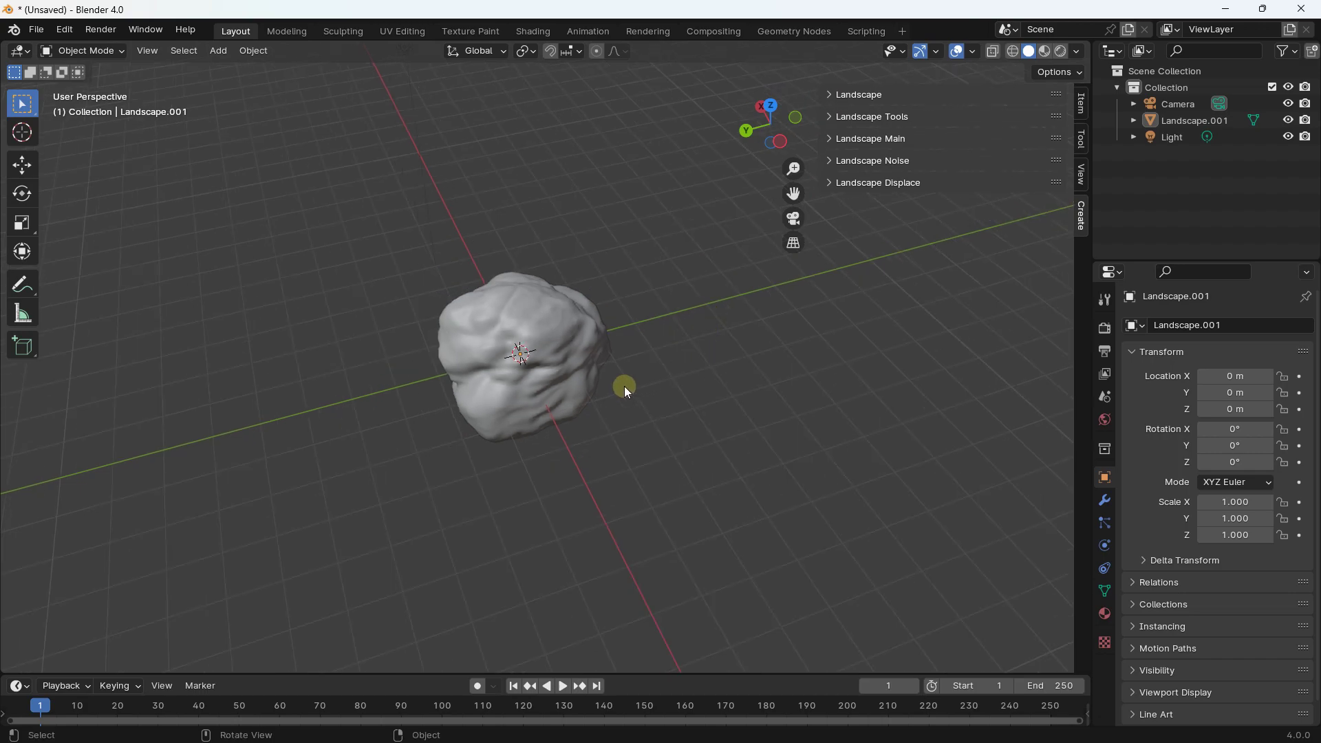
click(577, 376)
key(x)
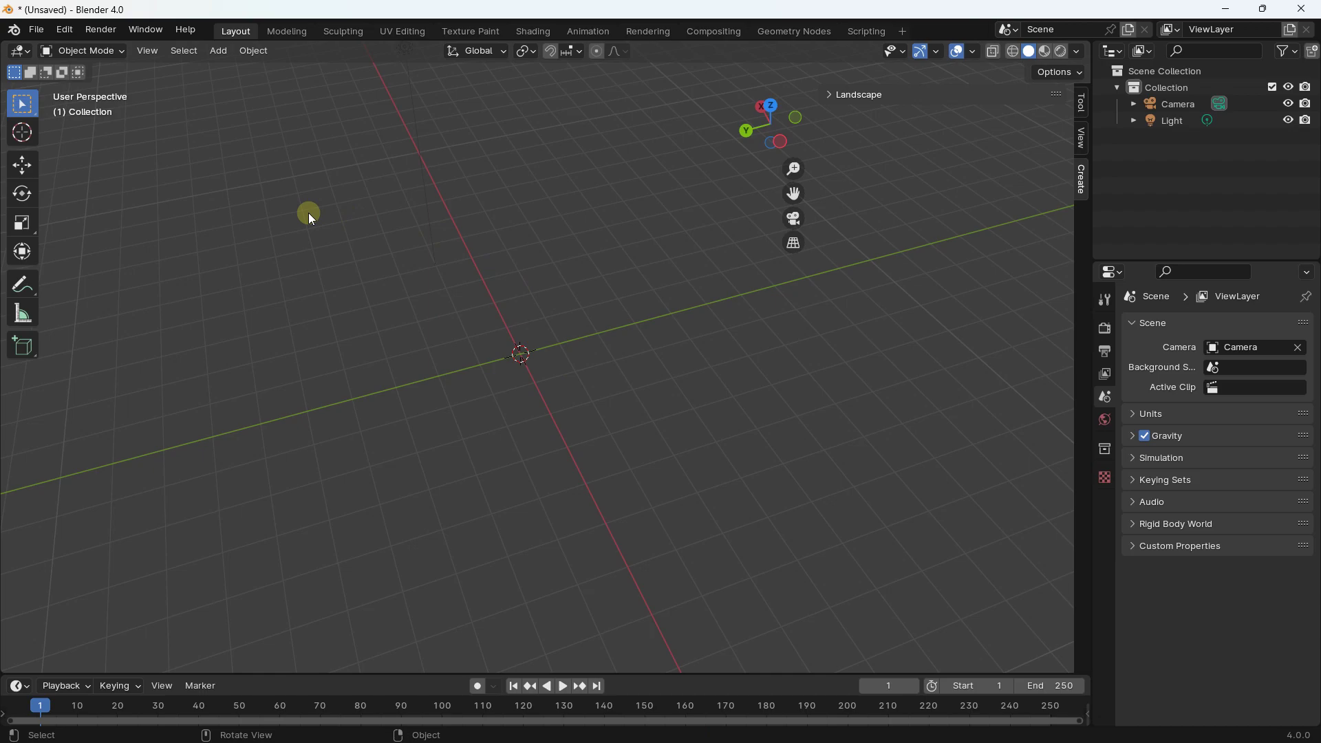
drag(824, 92, 1177, 110)
middle_drag(518, 113, 381, 222)
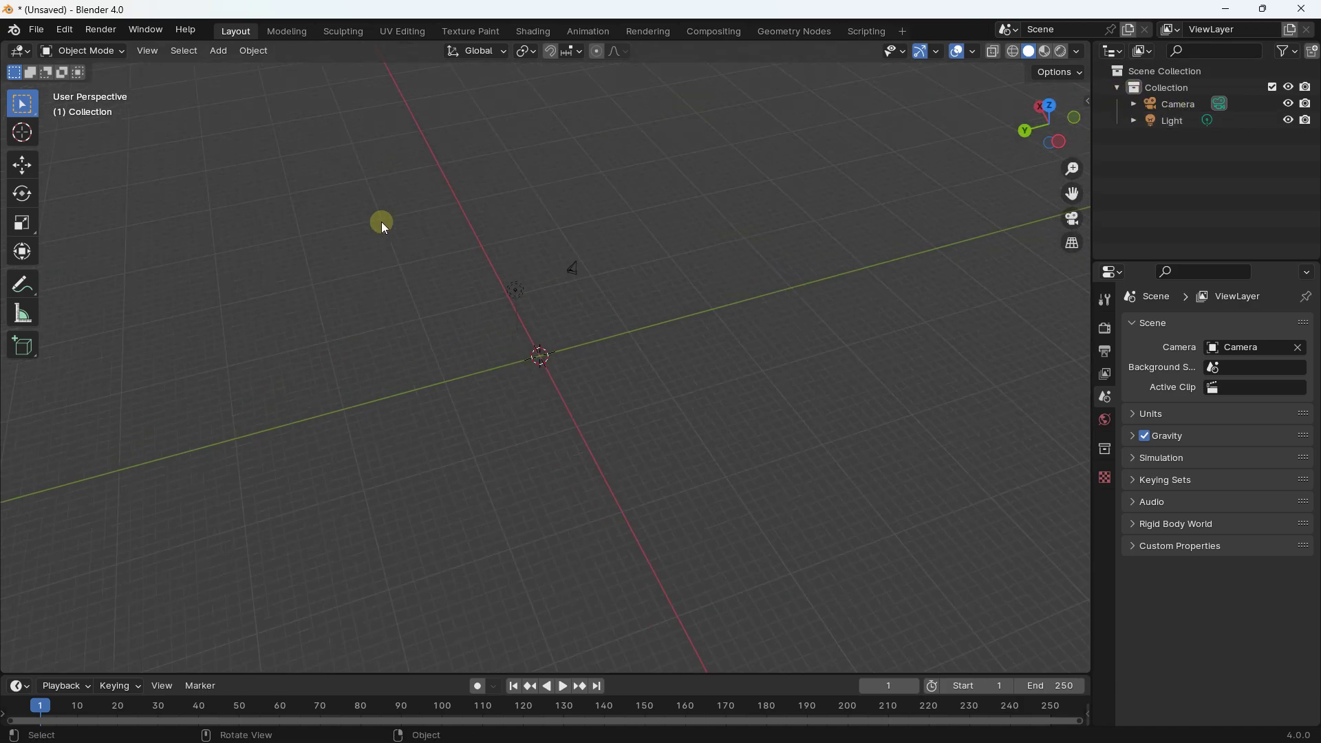